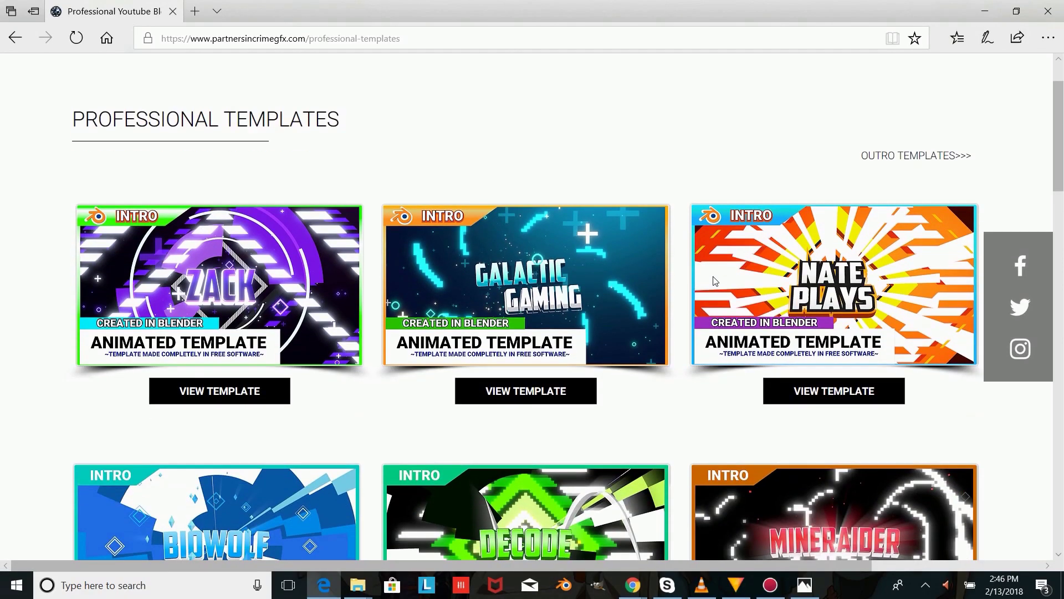
Step: Browse the intro designs on the Professional Templates page
scroll(714, 280, down, 2)
scroll(712, 280, down, 10)
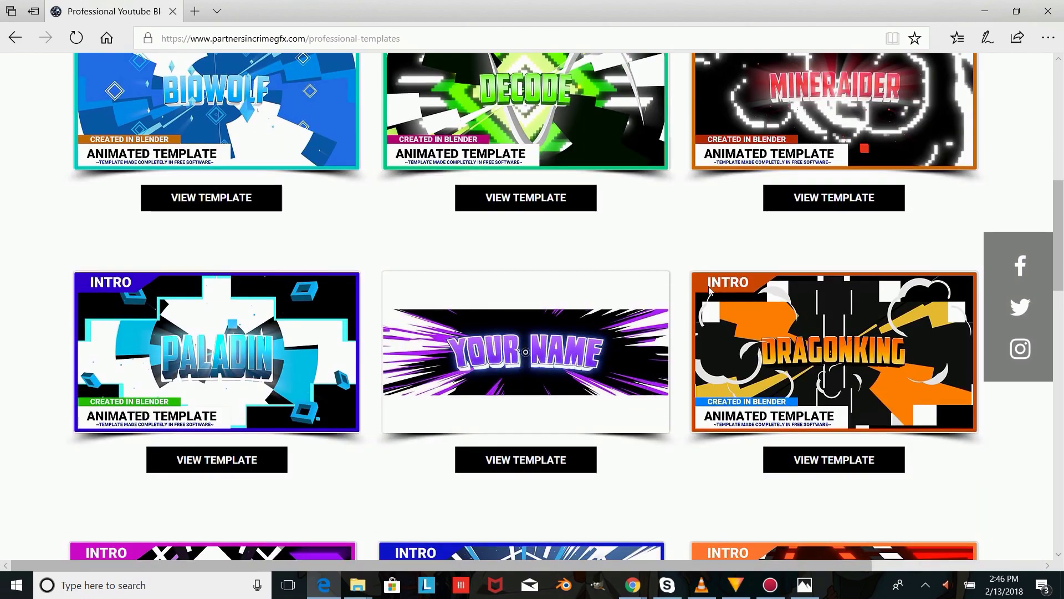
scroll(708, 295, down, 2)
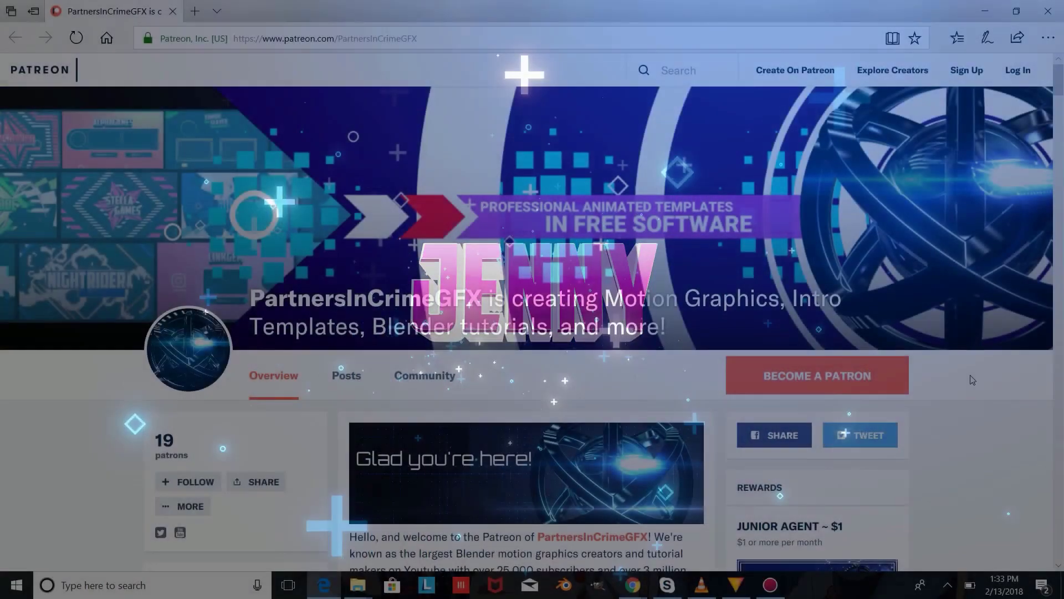
Step: Read through the PartnersInCrimeGFX Patreon page, including its reward tiers and recent posts
scroll(974, 379, down, 2)
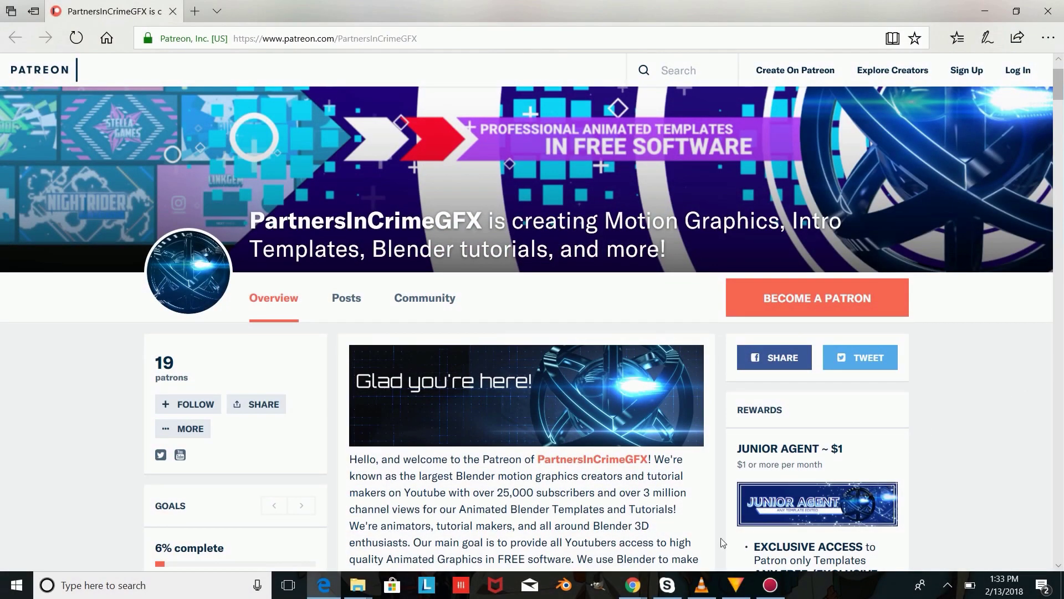
scroll(641, 324, down, 9)
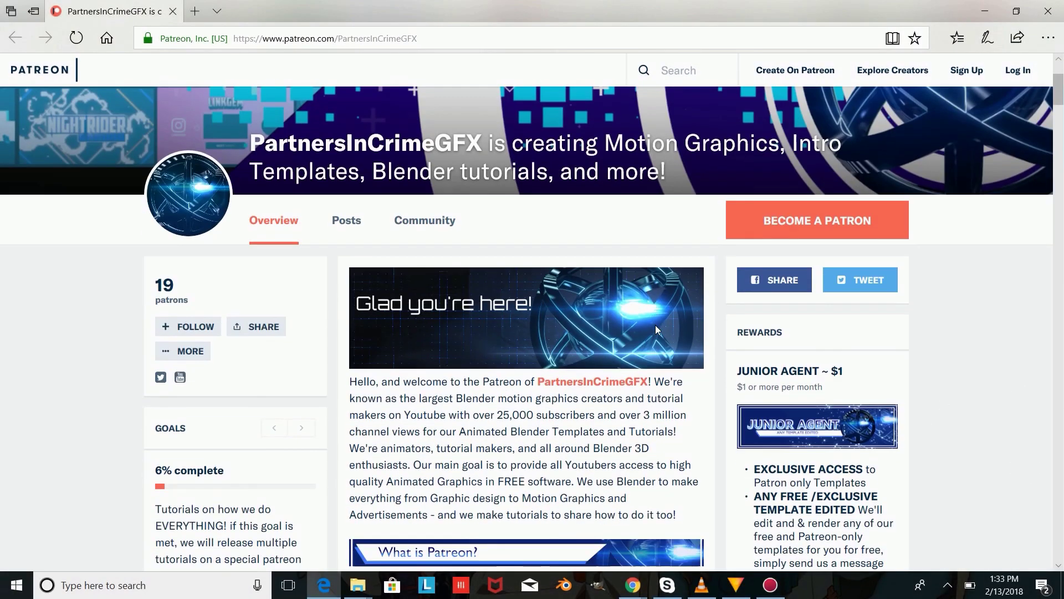
scroll(657, 336, down, 6)
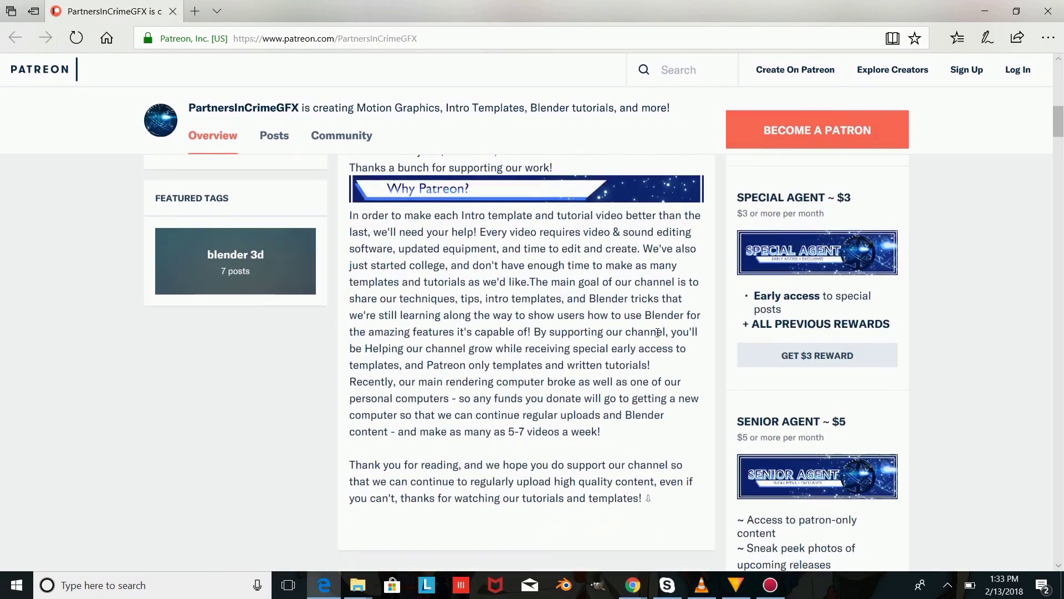
scroll(657, 336, down, 6)
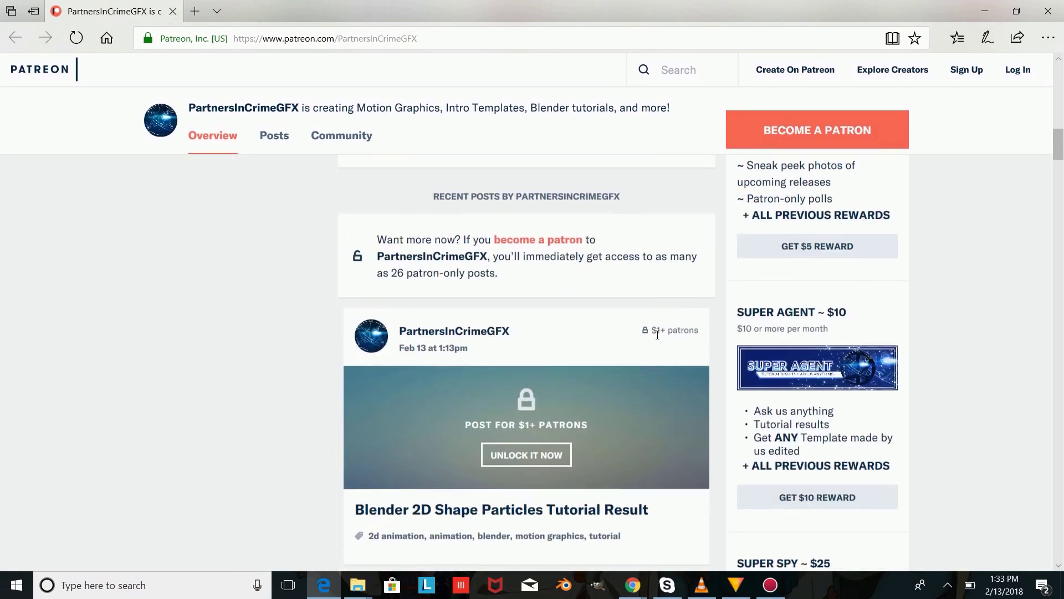
scroll(492, 359, down, 2)
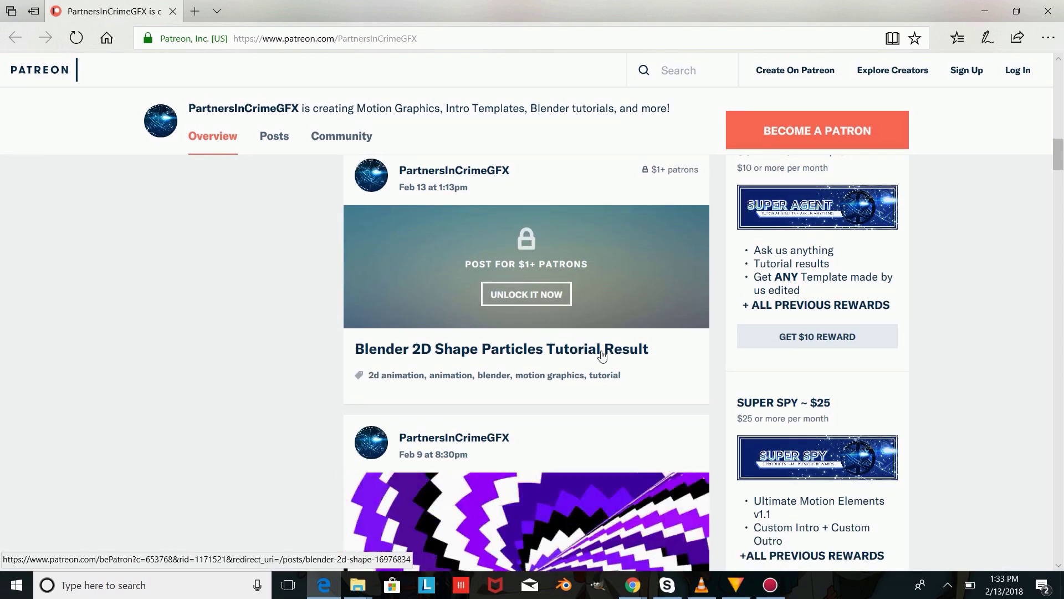
scroll(662, 346, down, 6)
scroll(659, 347, down, 4)
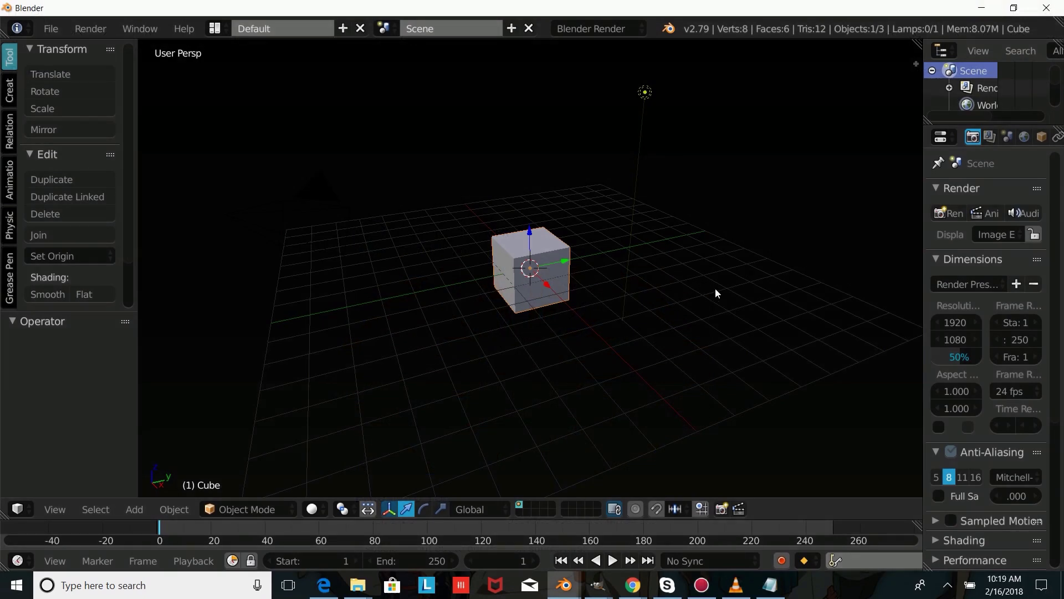
Step: Align the camera to the top view of the scene and delete the default cube
key(KP_7)
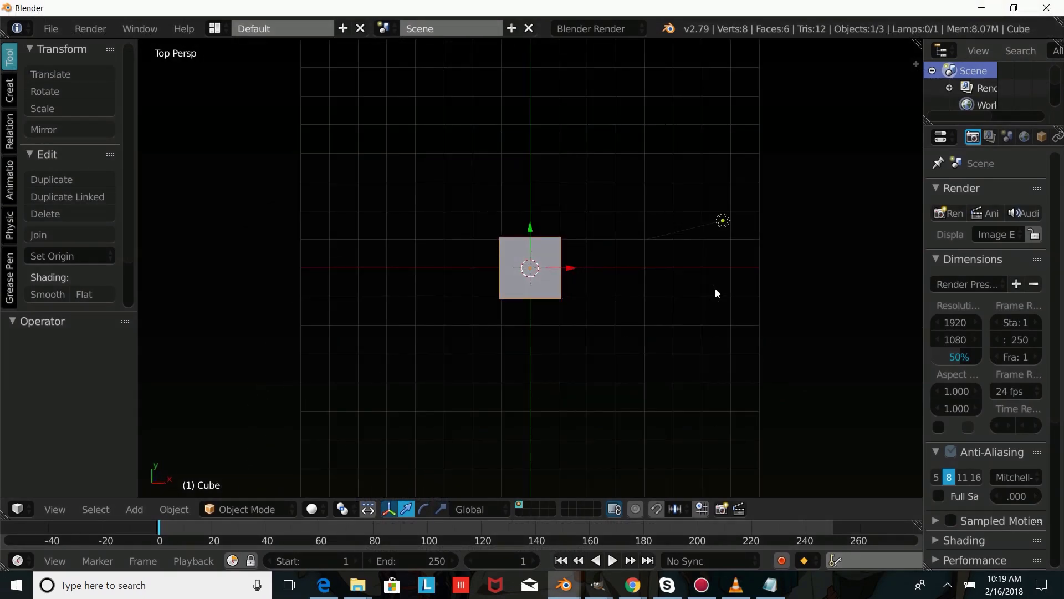
key(ctrl+alt+KP_0)
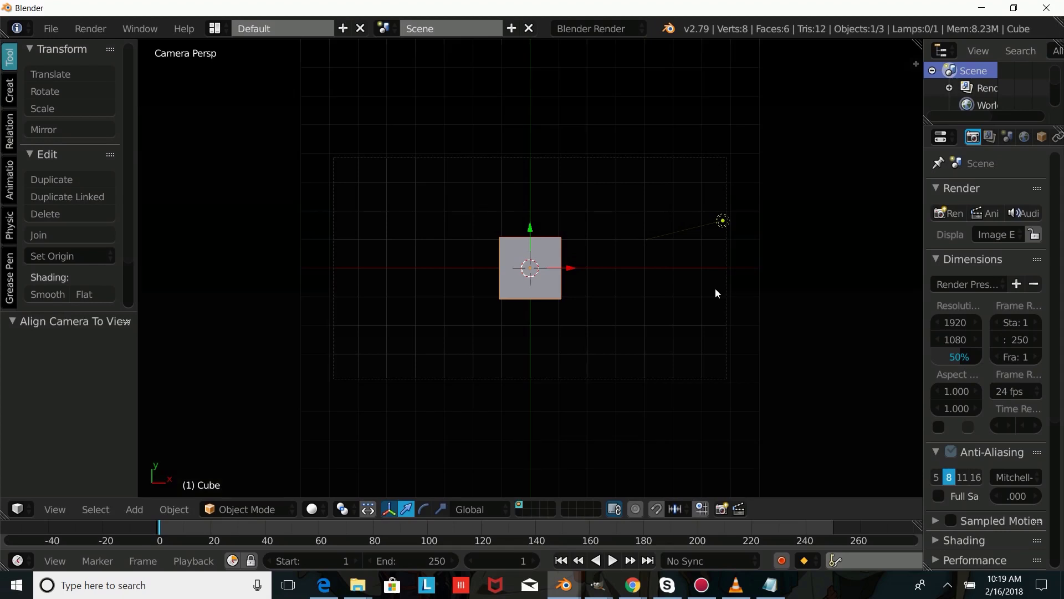
key(x)
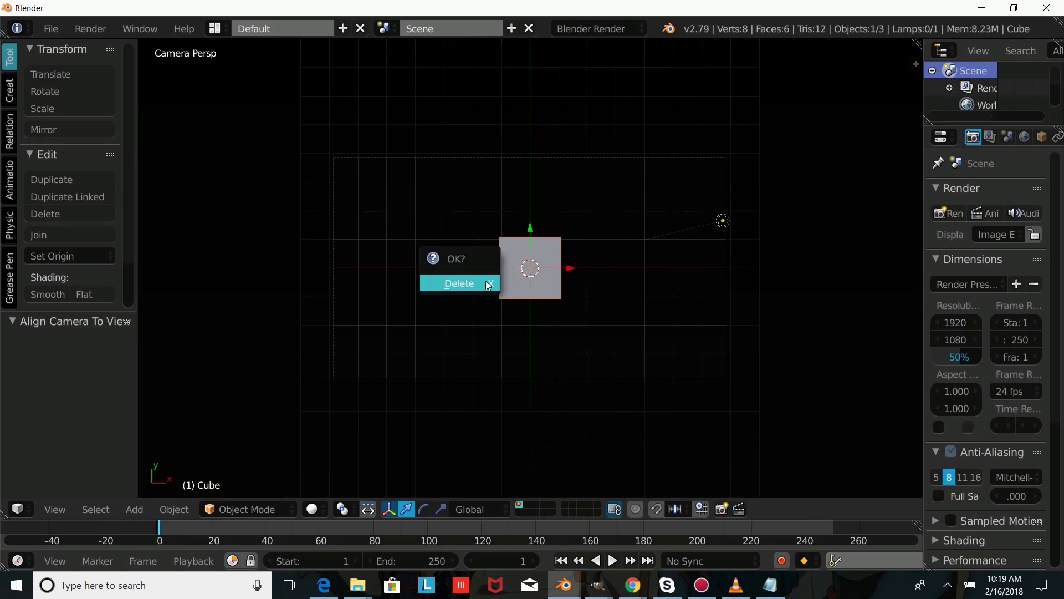
click(482, 282)
Step: Enlarge the timeline area, then add a text object and set its horizontal alignment to Center
drag(555, 513, 533, 464)
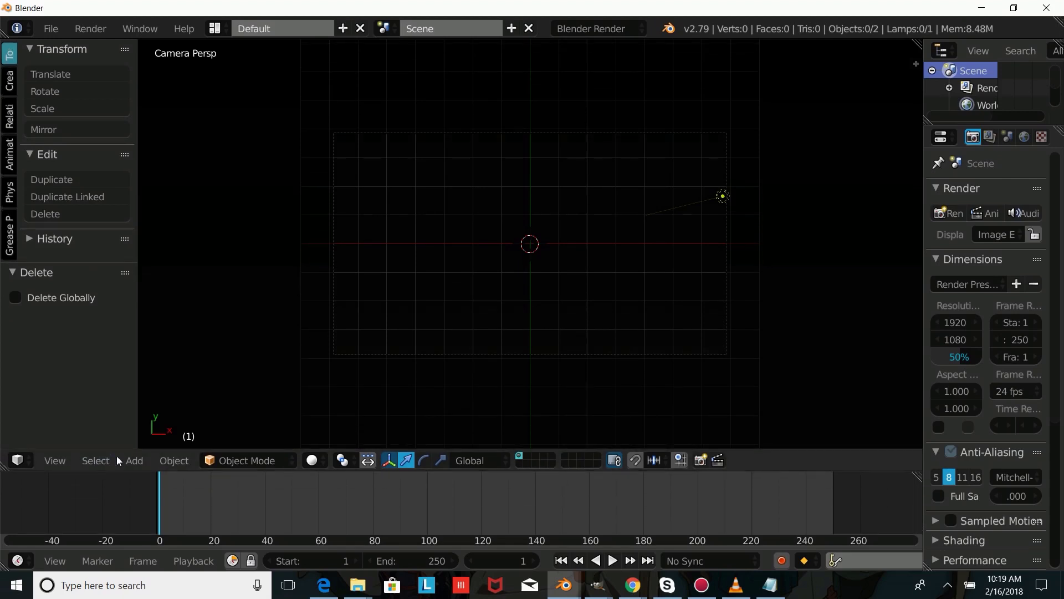
click(134, 460)
click(161, 367)
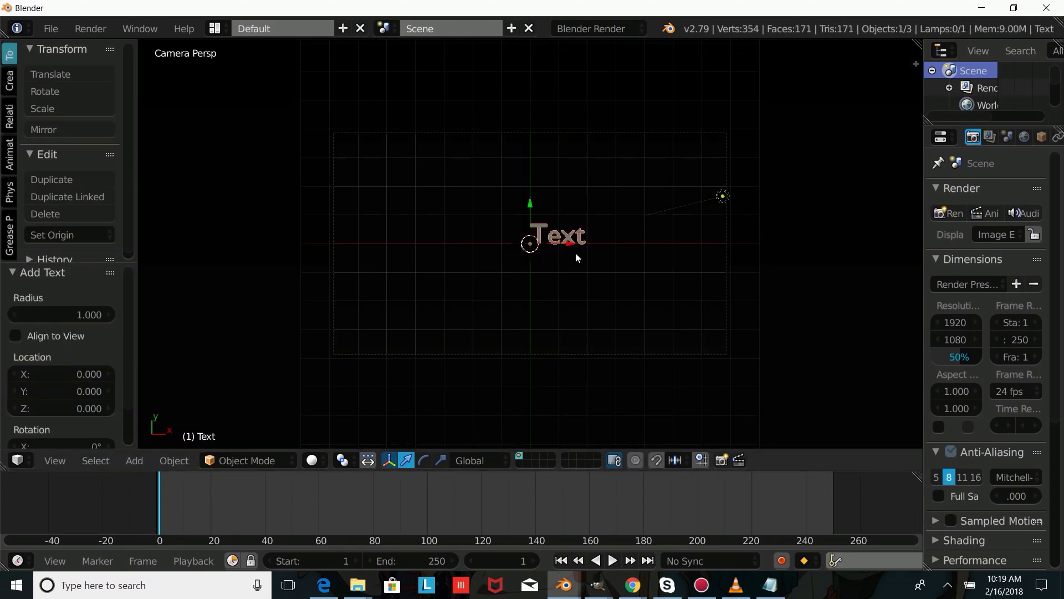
scroll(1044, 138, down, 5)
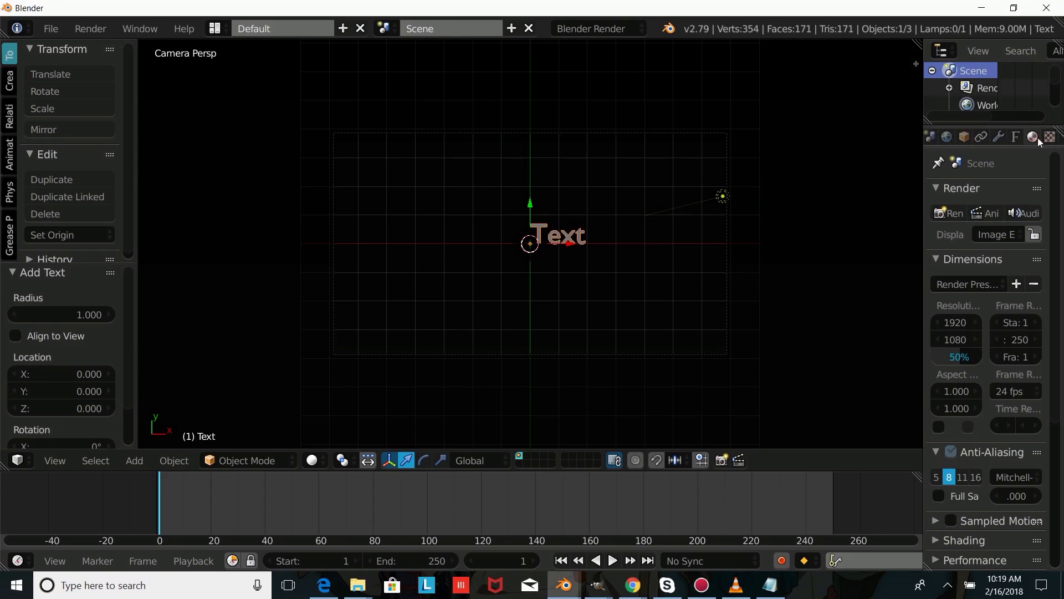
click(1018, 138)
scroll(1005, 483, down, 10)
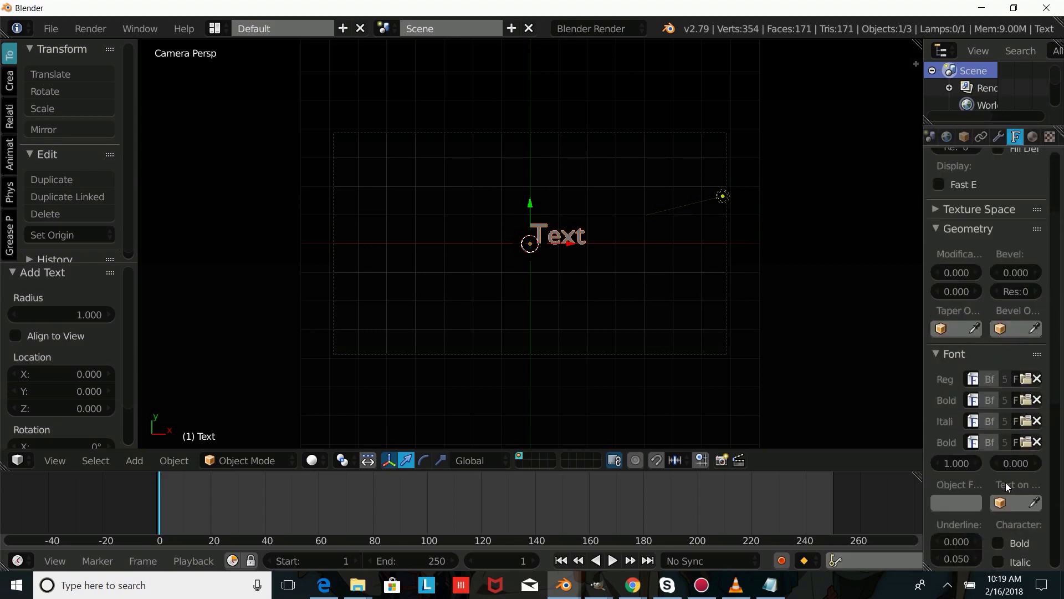
click(971, 385)
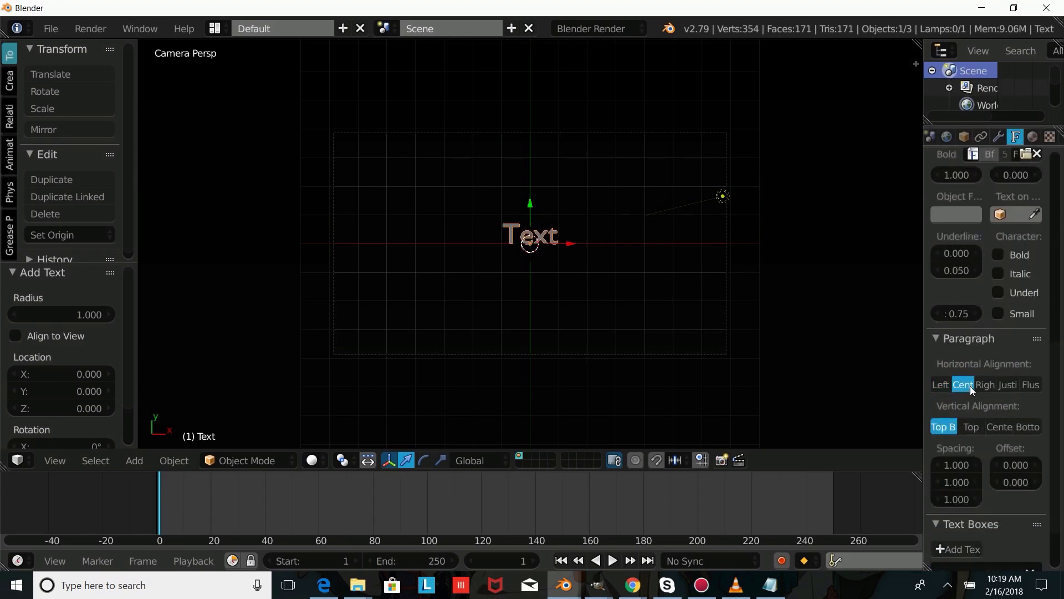
Step: Replace the text object's default wording with the intro's first name in capital letters
scroll(510, 341, up, 3)
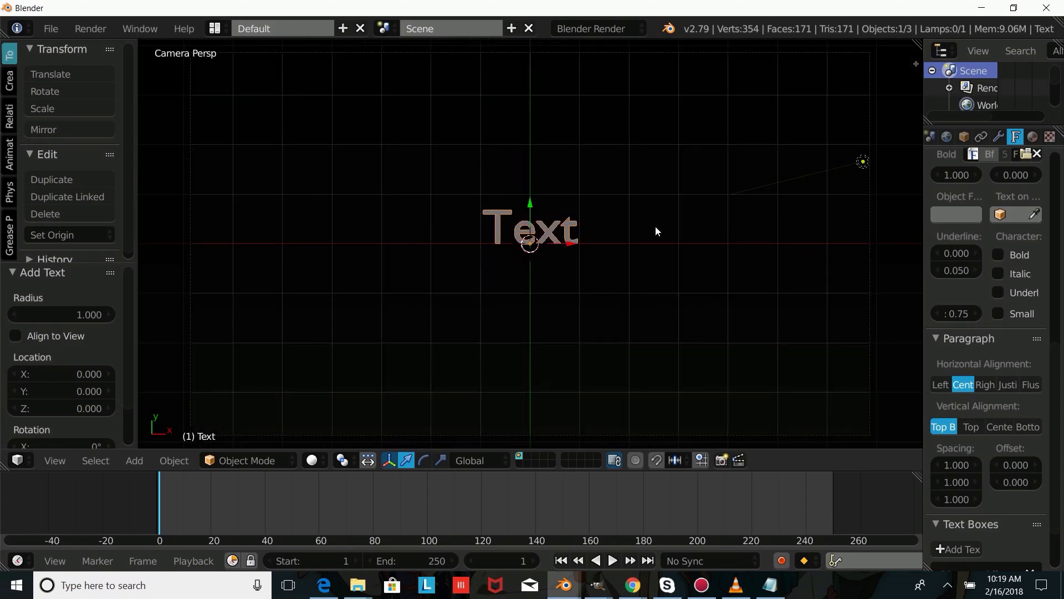
key(Tab)
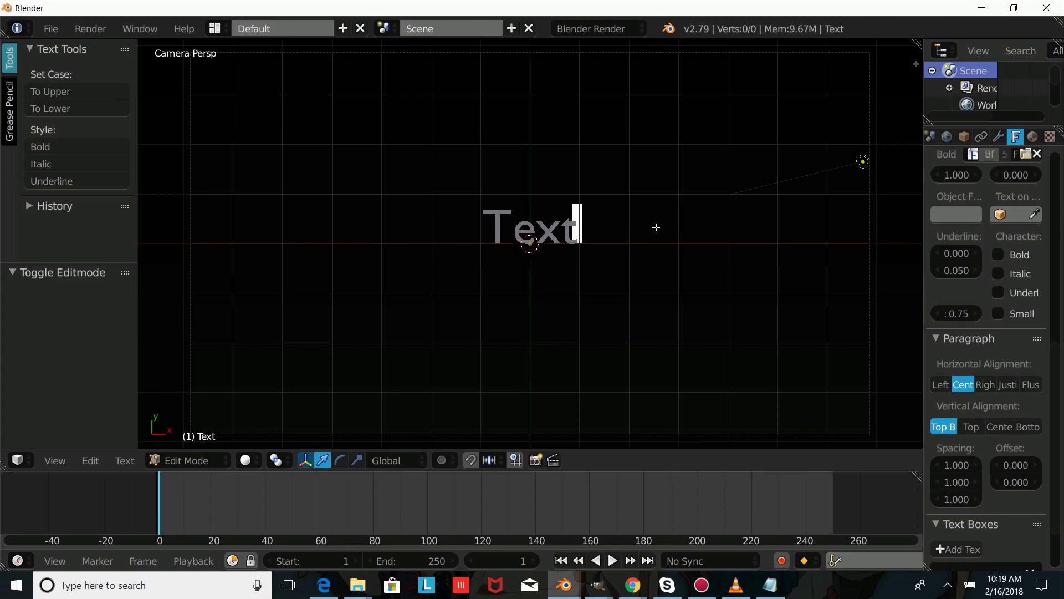
key(BackSpace)
key(BackSpace)
key(BackSpace)
key(BackSpace)
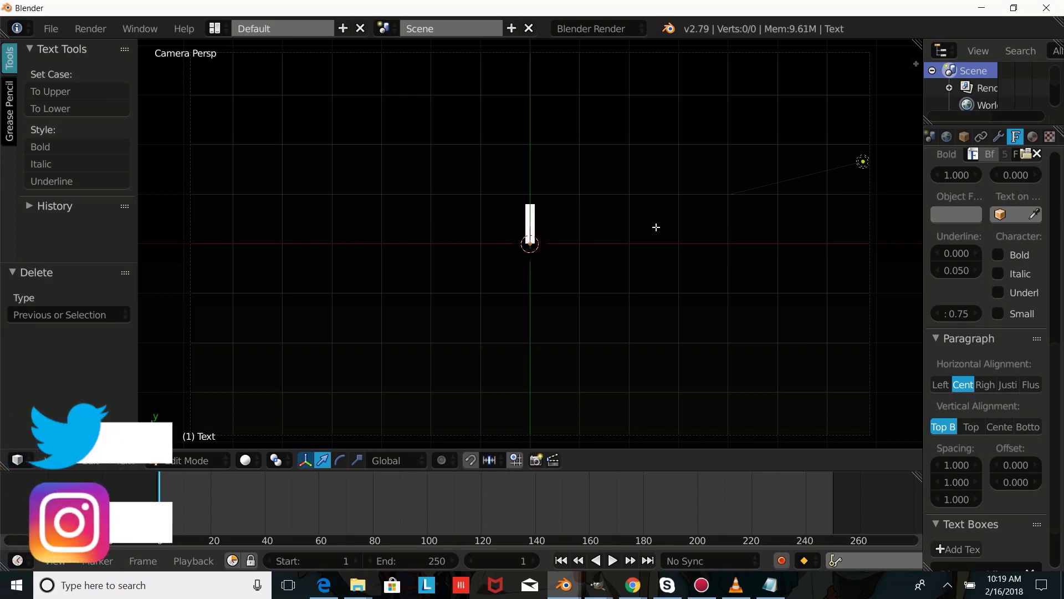
text(JENNY)
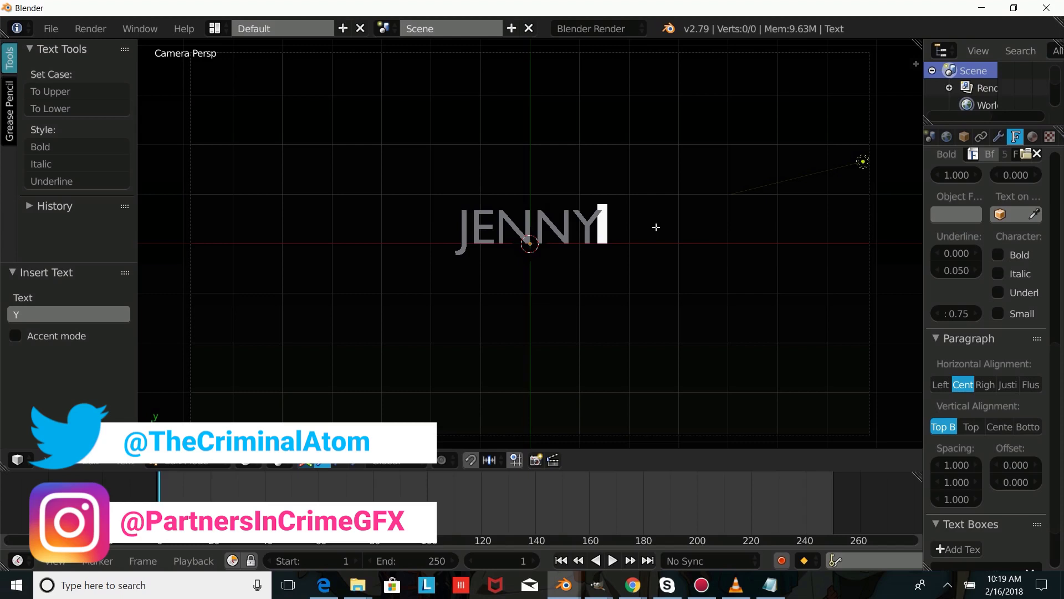
key(Tab)
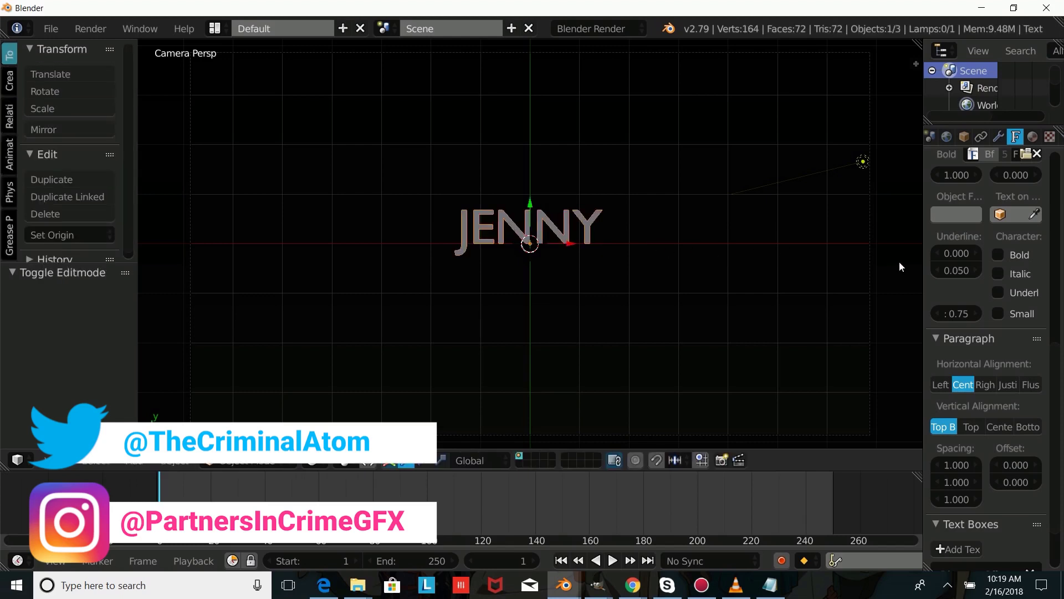
Step: Load American Captain.otf from the Blender text folder as the text's regular font, filtering the files by AMER
drag(921, 264, 751, 299)
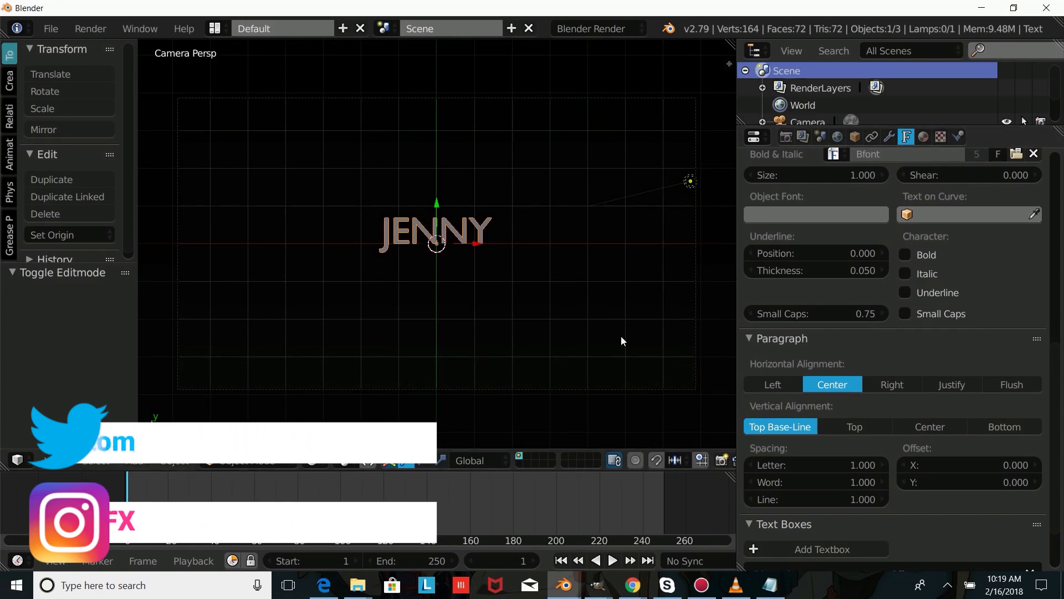
scroll(867, 305, up, 2)
scroll(867, 305, up, 8)
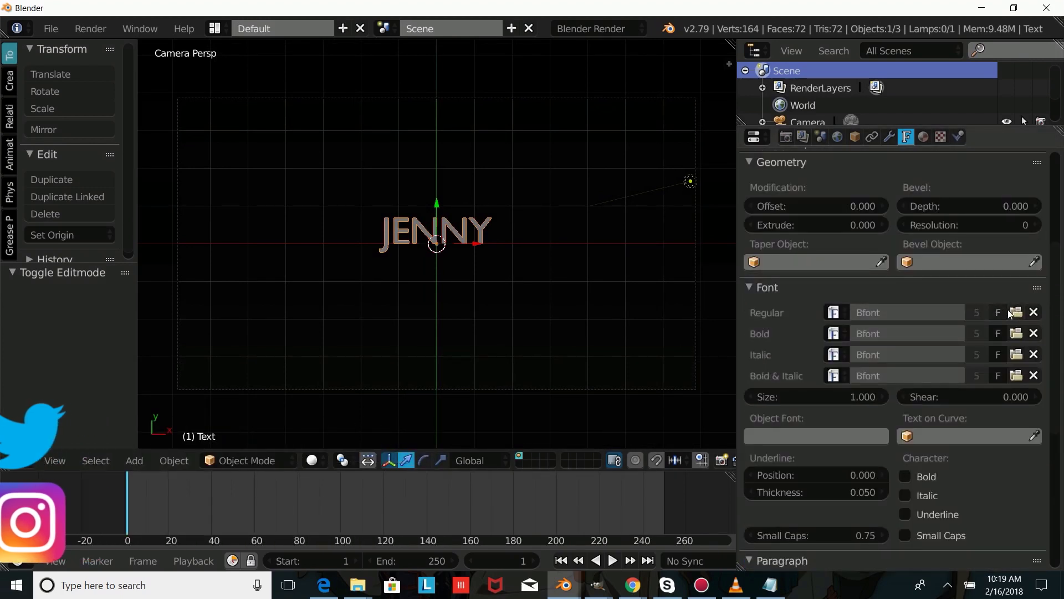
click(1016, 312)
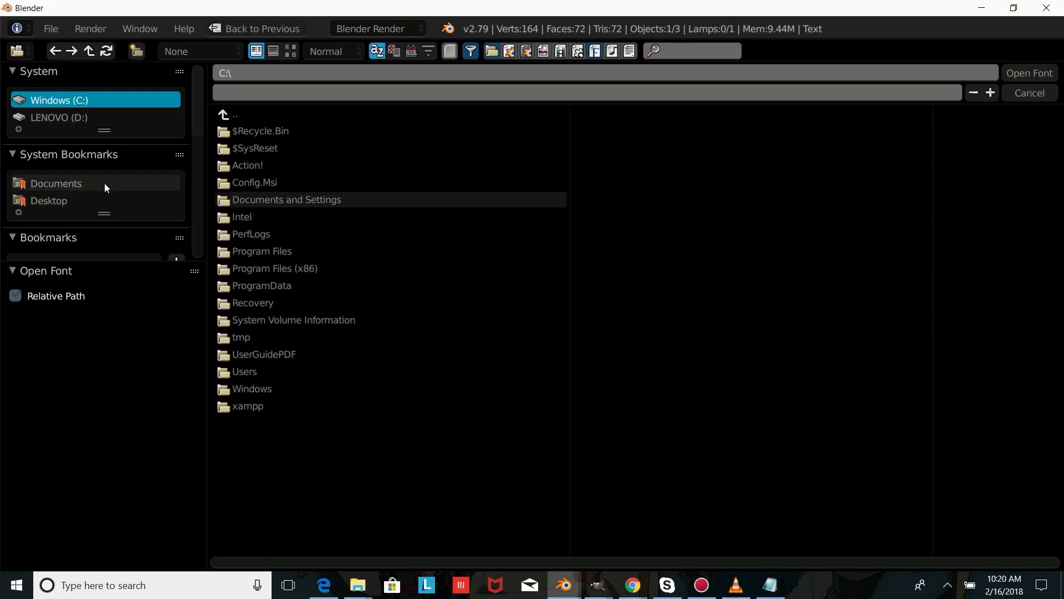
scroll(123, 187, down, 6)
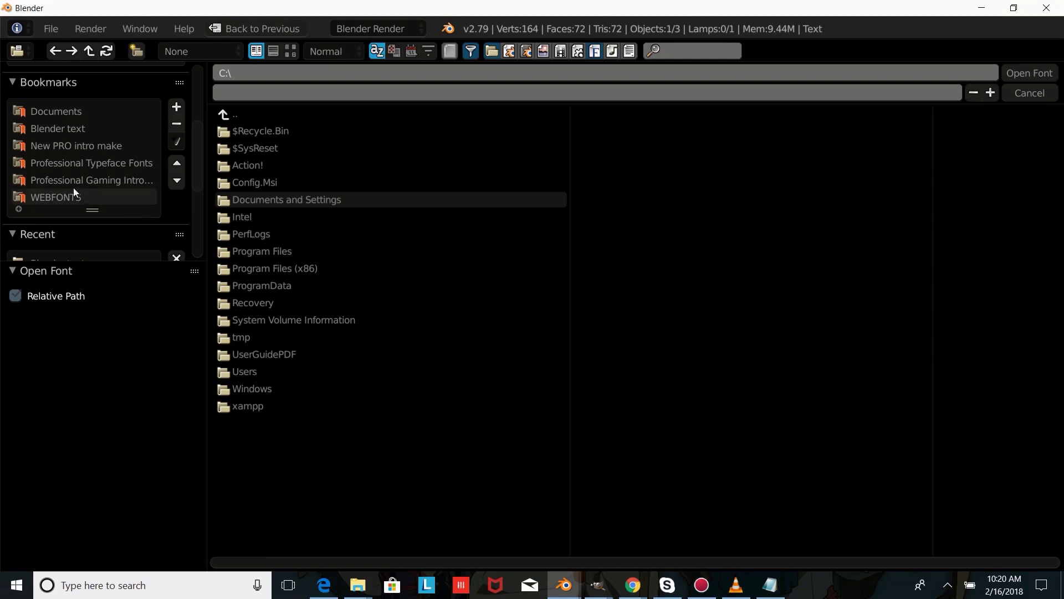
click(89, 129)
text(AMER)
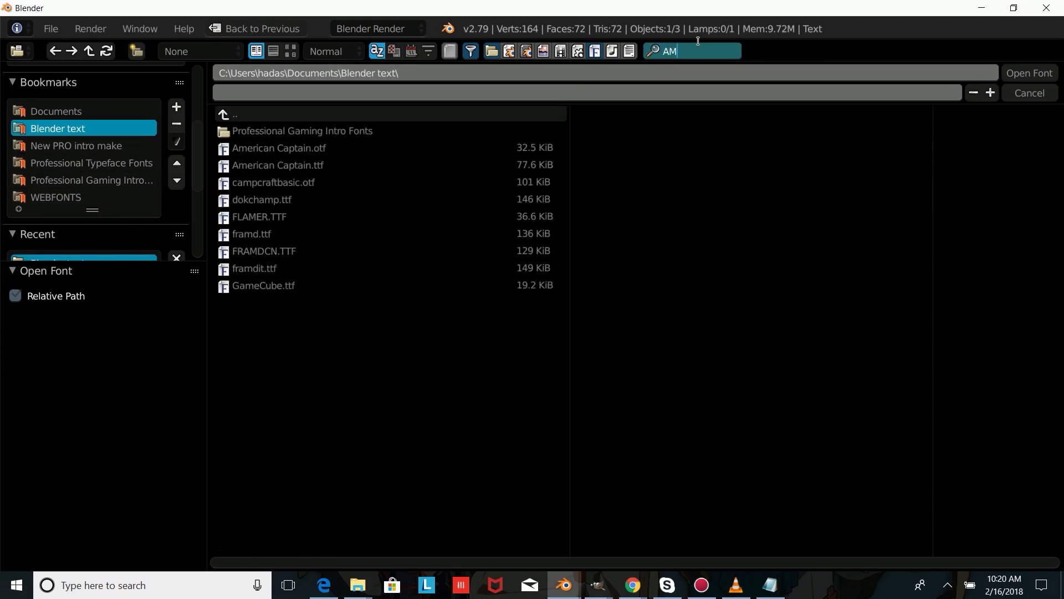
click(325, 131)
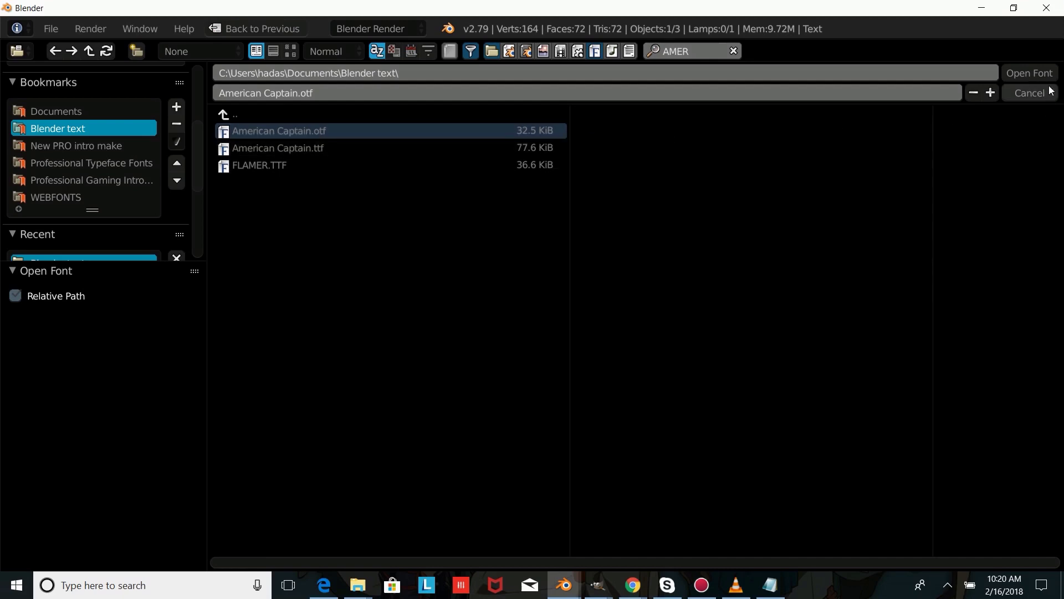
click(1029, 74)
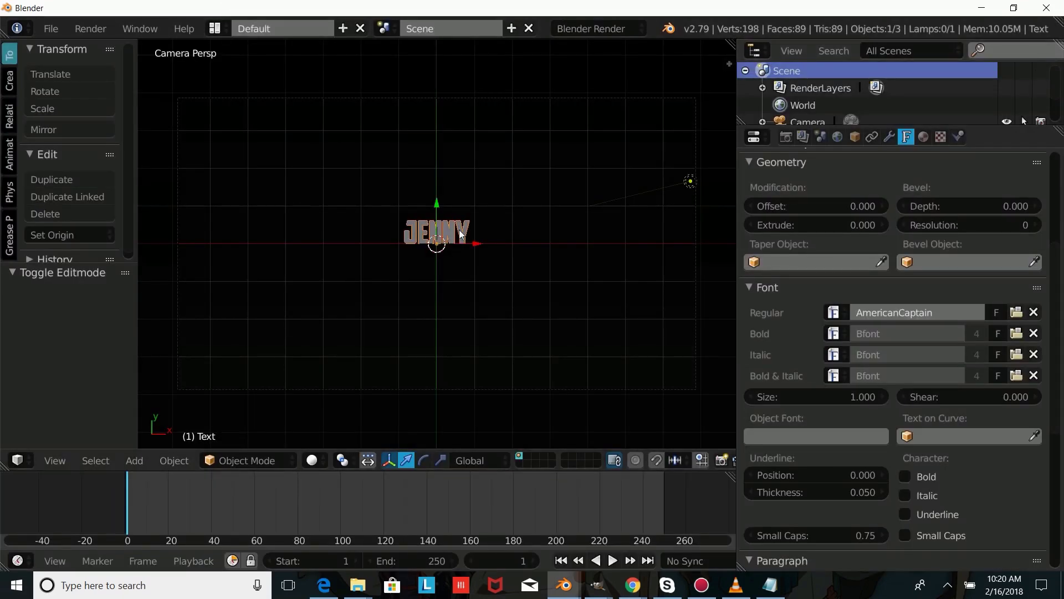
Step: Move the text -0.25 along the Y axis and scale it up by about 2.38
drag(437, 208, 439, 216)
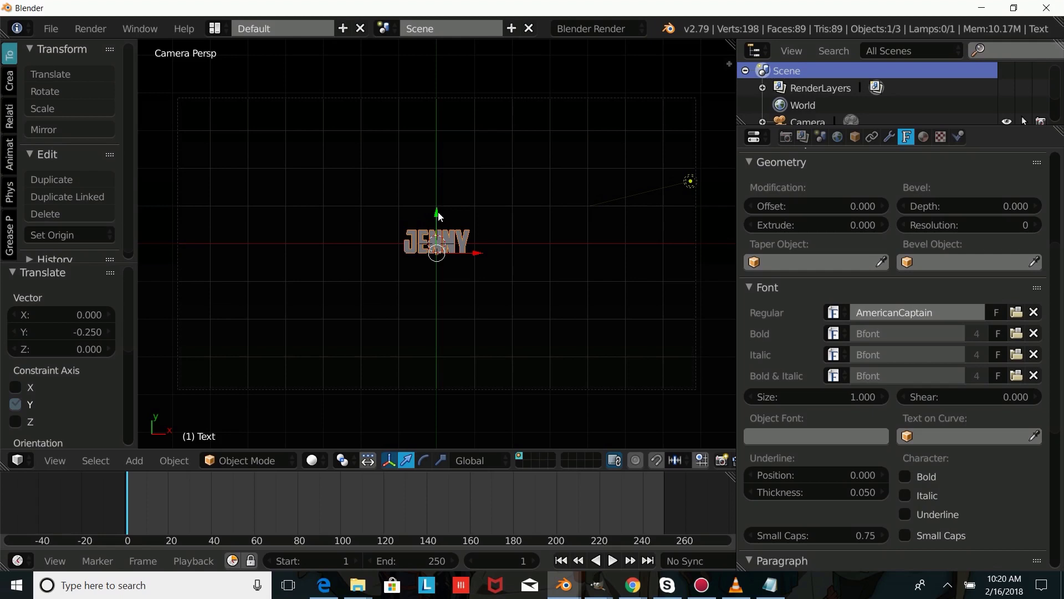
key(s)
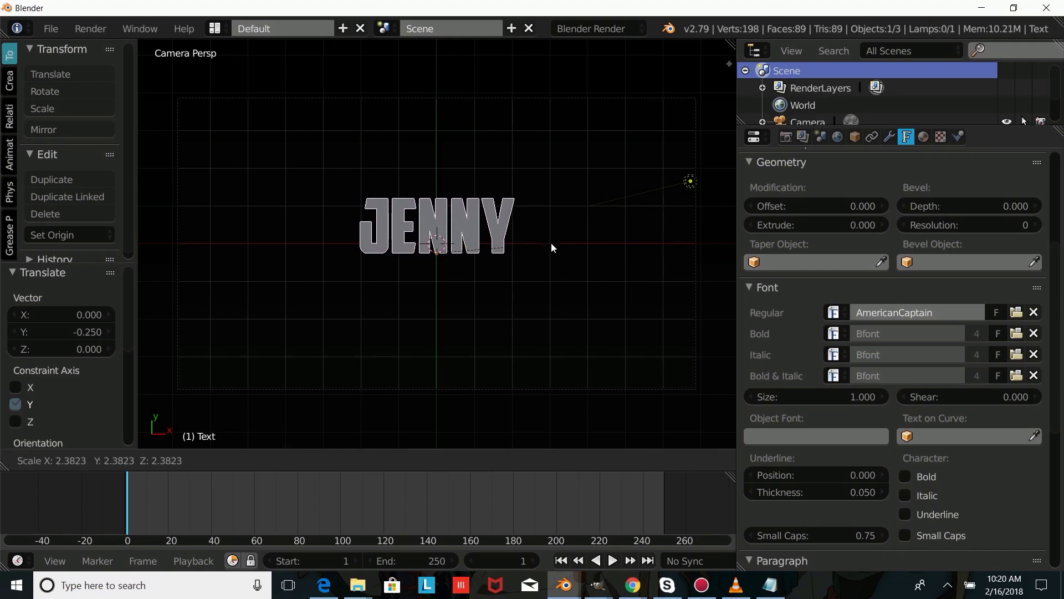
click(551, 242)
scroll(491, 255, down, 3)
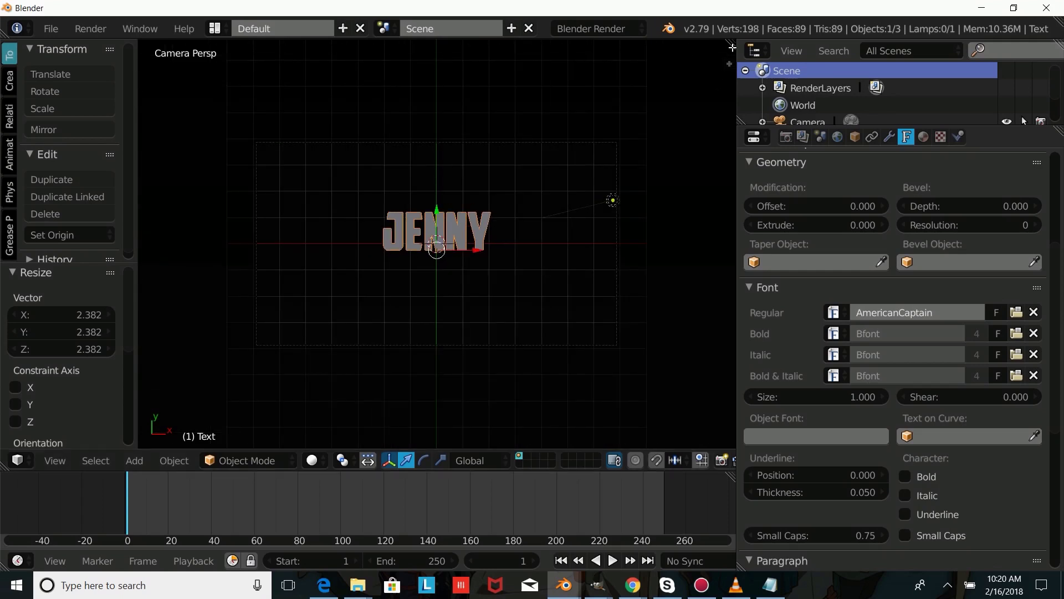
Step: Split the 3D view into two areas and change one of them to the Node Editor
drag(733, 48, 371, 93)
click(17, 460)
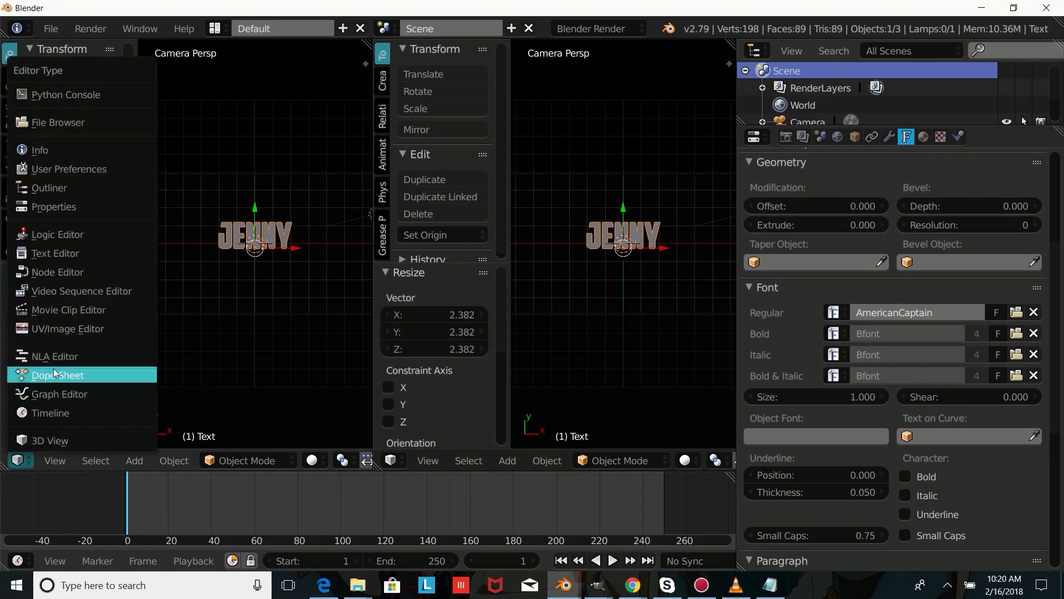
click(114, 267)
scroll(174, 463, down, 5)
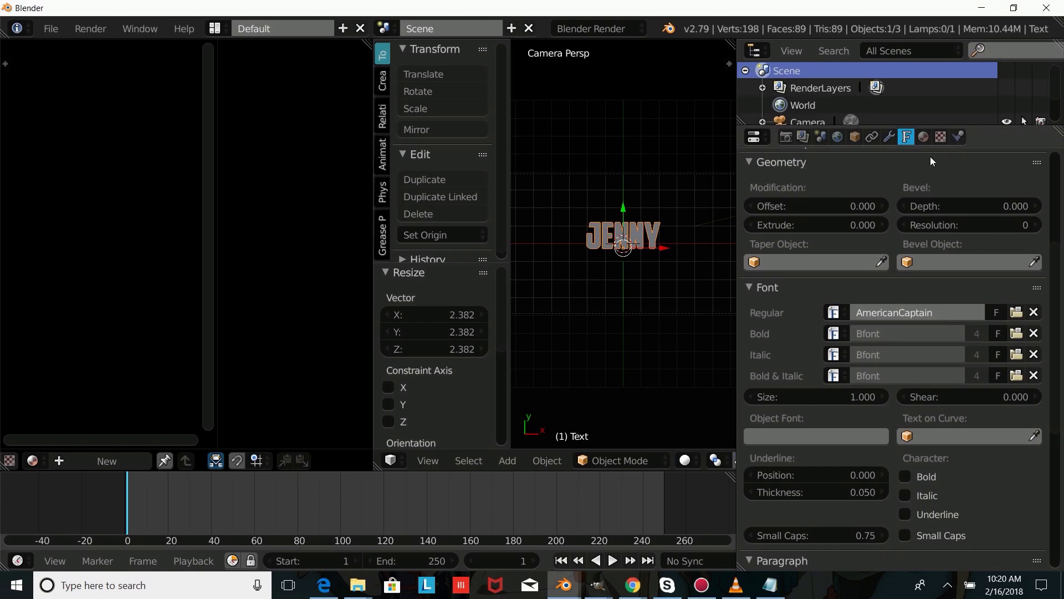
Step: Create a new material for the text and enable nodes for it
click(924, 137)
click(883, 250)
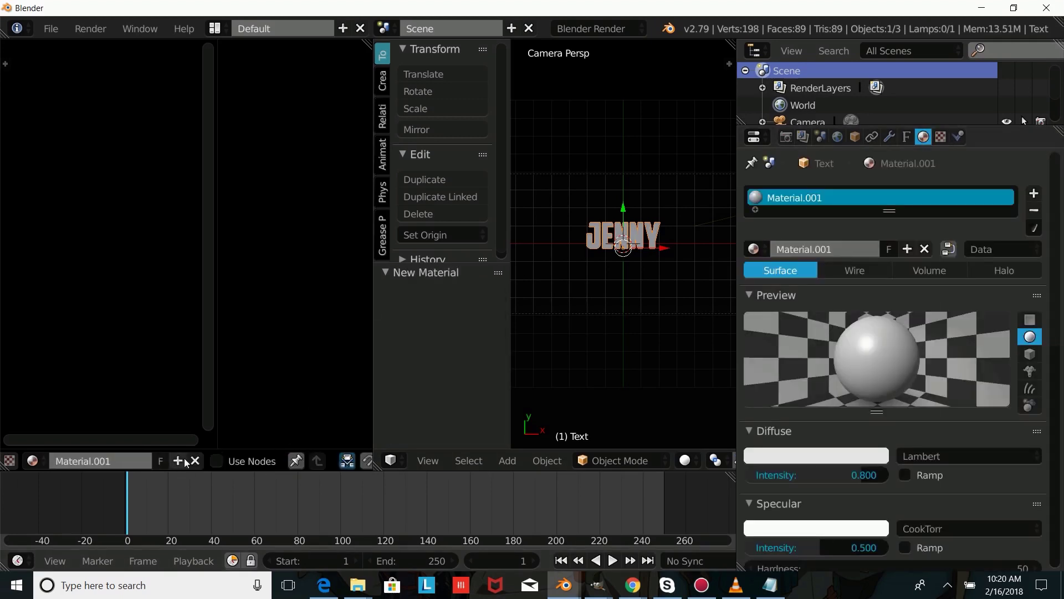
click(216, 460)
Step: Add a Geometry input node and place it well ahead of the Material node
drag(217, 415, 334, 411)
scroll(145, 358, down, 1)
ctrl+scroll(71, 321, up, 2)
middle_drag(71, 321, 166, 307)
scroll(136, 317, up, 2)
scroll(37, 458, up, 2)
scroll(37, 458, up, 3)
click(108, 461)
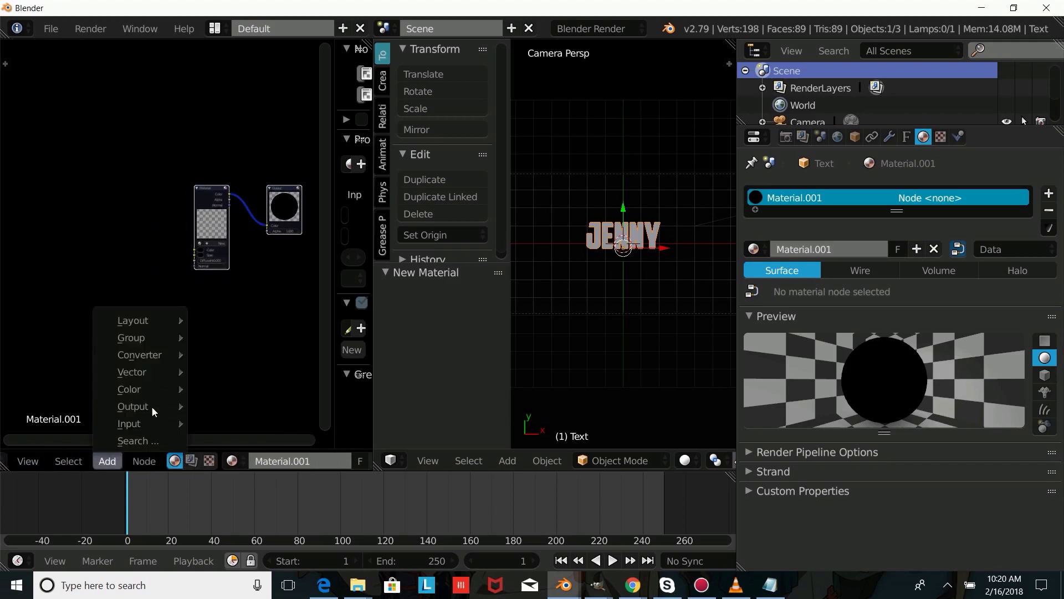
mouse_move(143, 387)
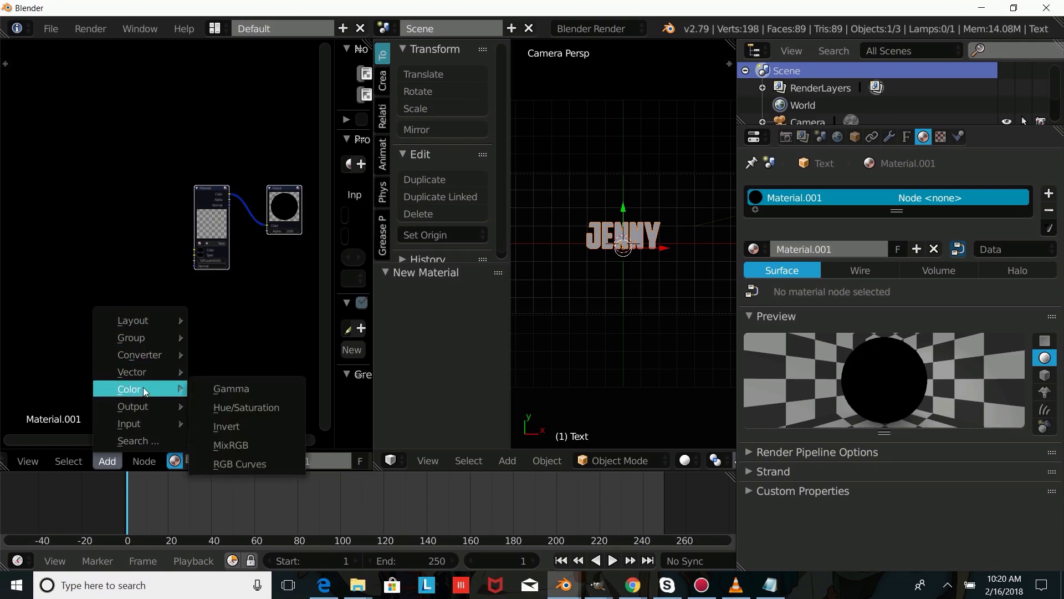
mouse_move(154, 423)
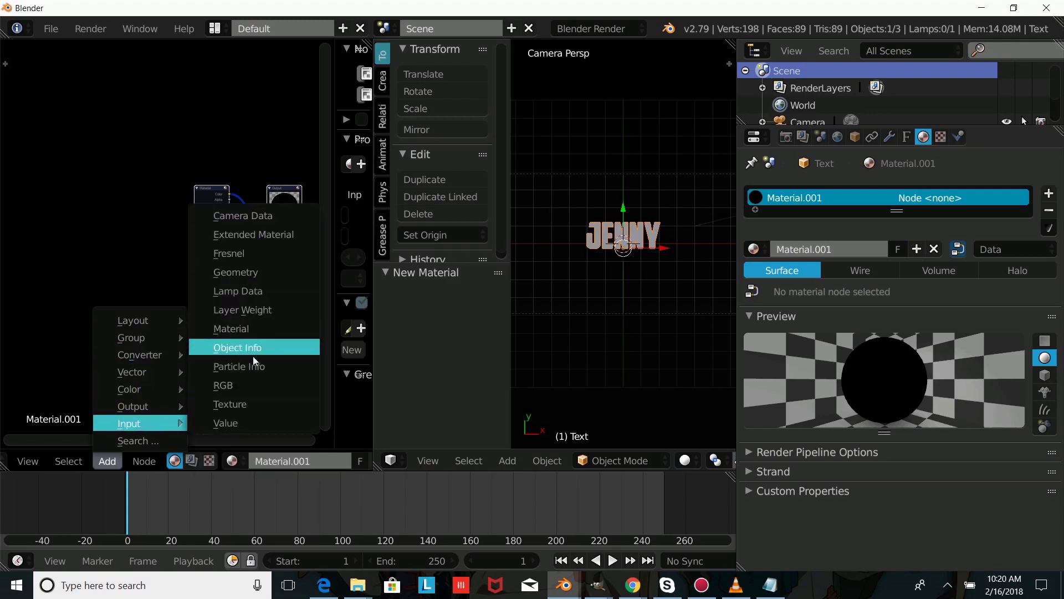
click(274, 274)
click(90, 328)
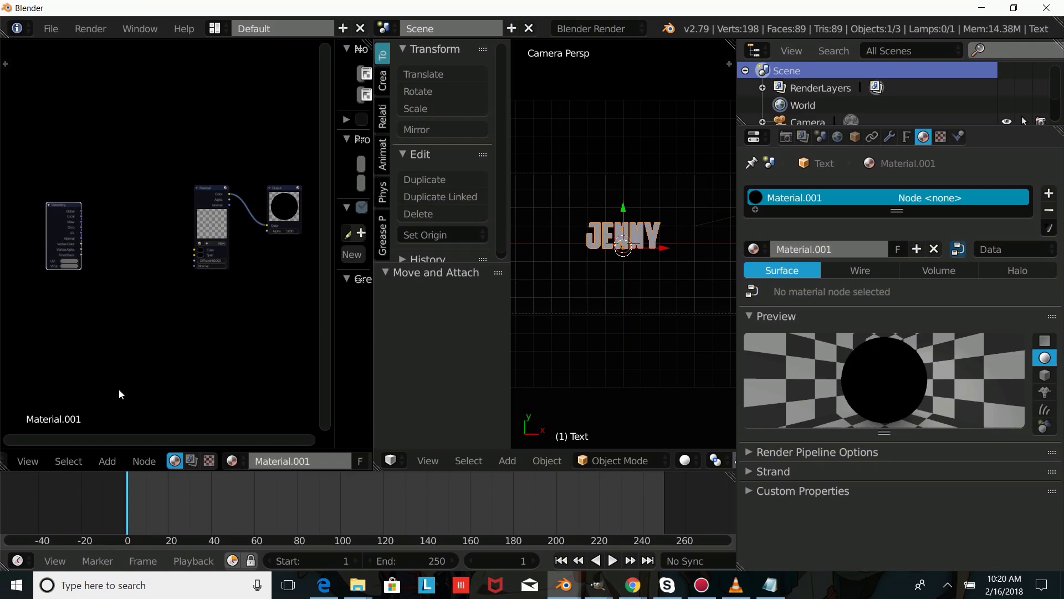
Step: Add a Hue/Saturation color node and place it between the Geometry and Material nodes
click(107, 460)
mouse_move(135, 390)
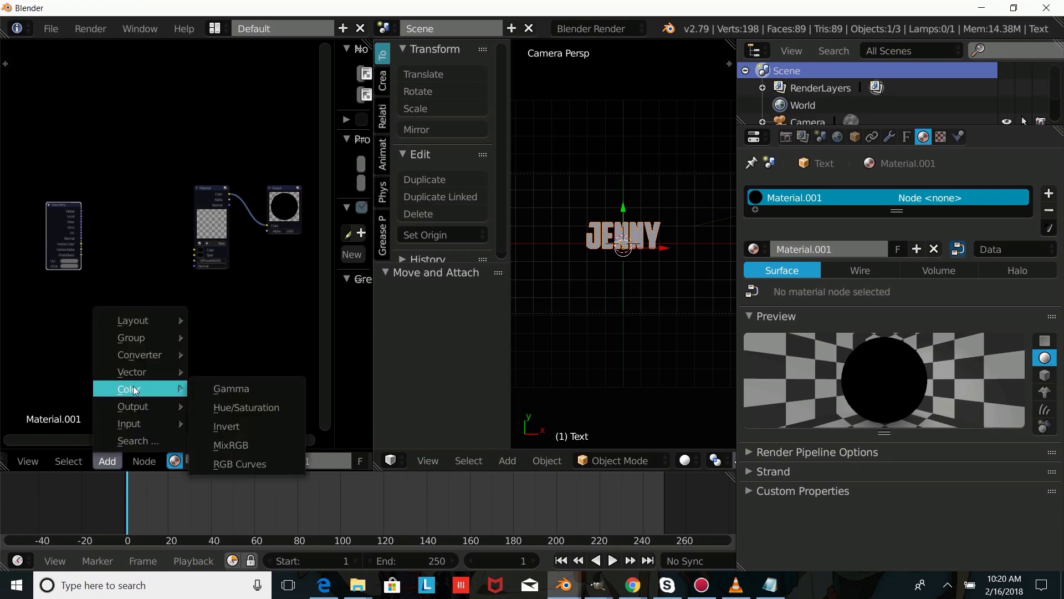
click(244, 407)
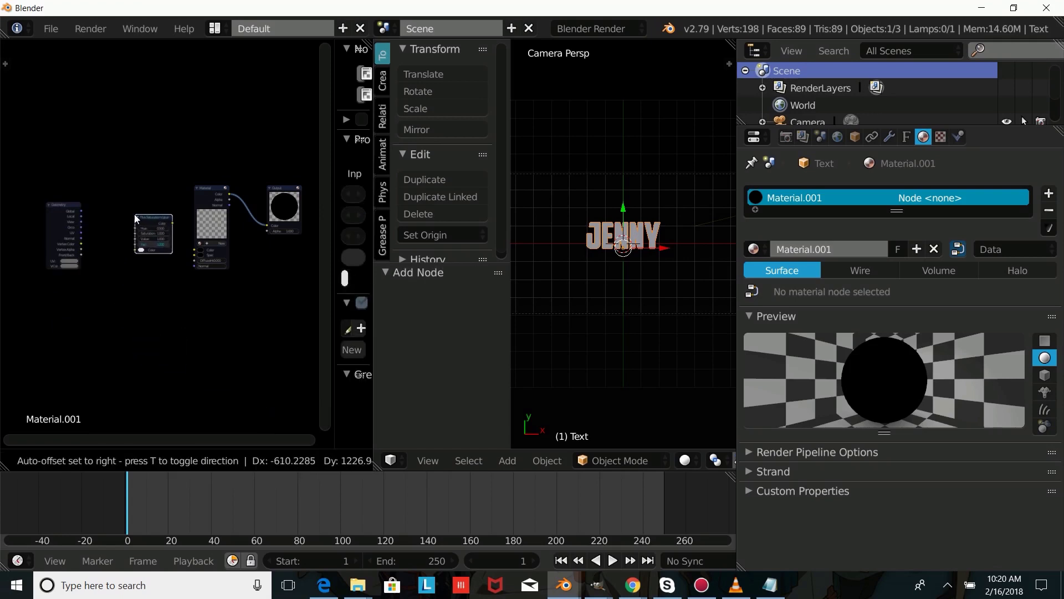
click(136, 218)
Step: Add a ColorRamp converter node and place it below the Hue Saturation Value node
click(108, 461)
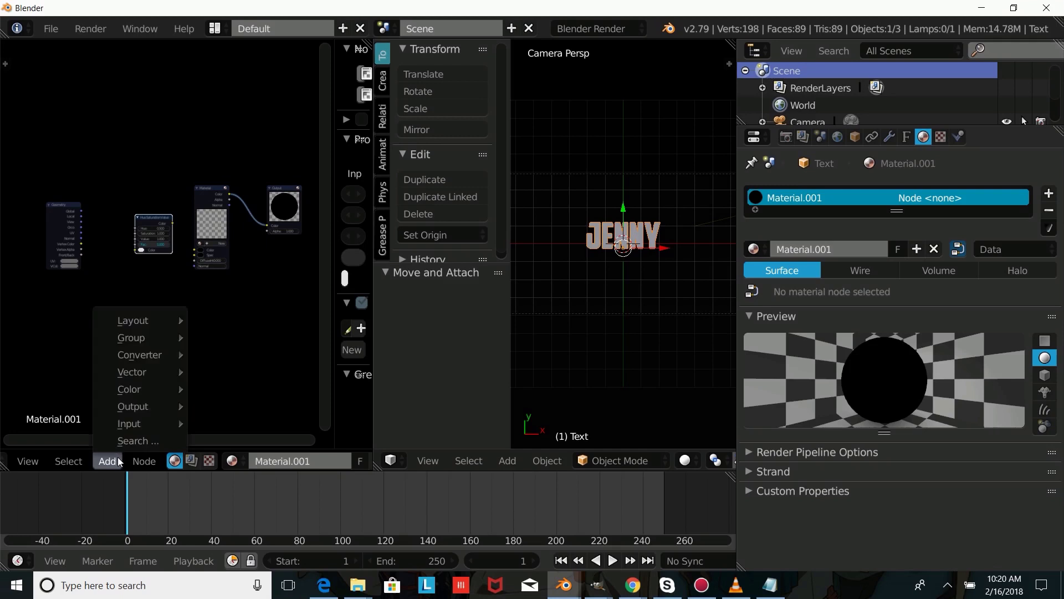
mouse_move(150, 360)
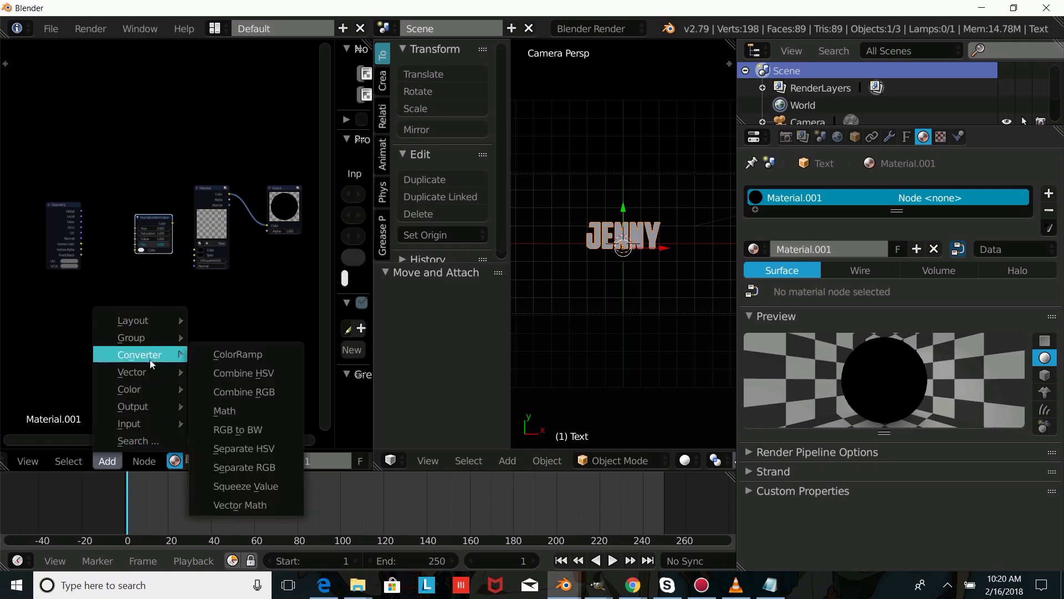
click(215, 356)
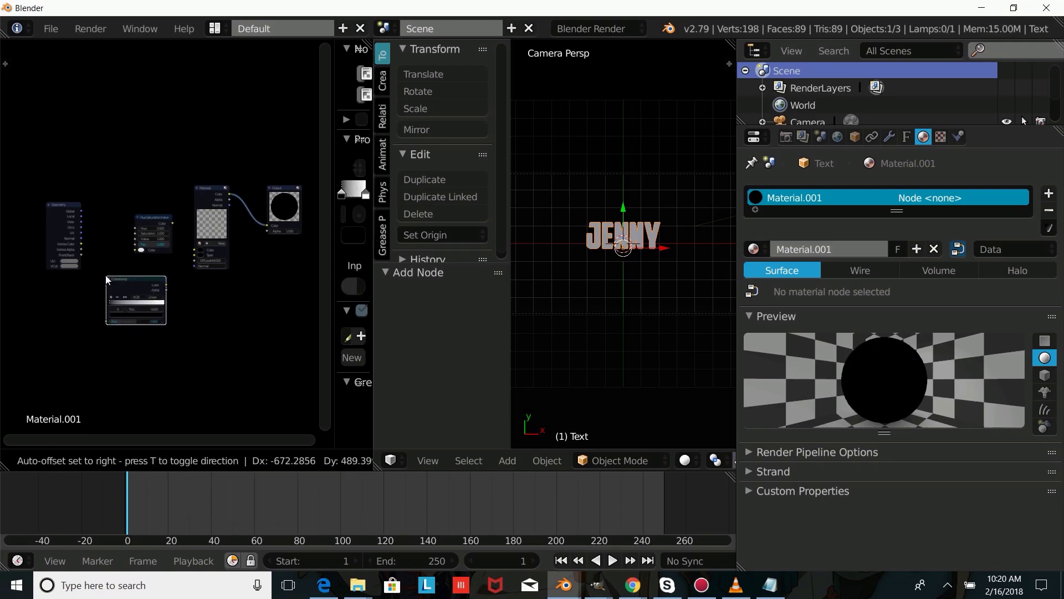
click(103, 278)
middle_drag(107, 271, 154, 270)
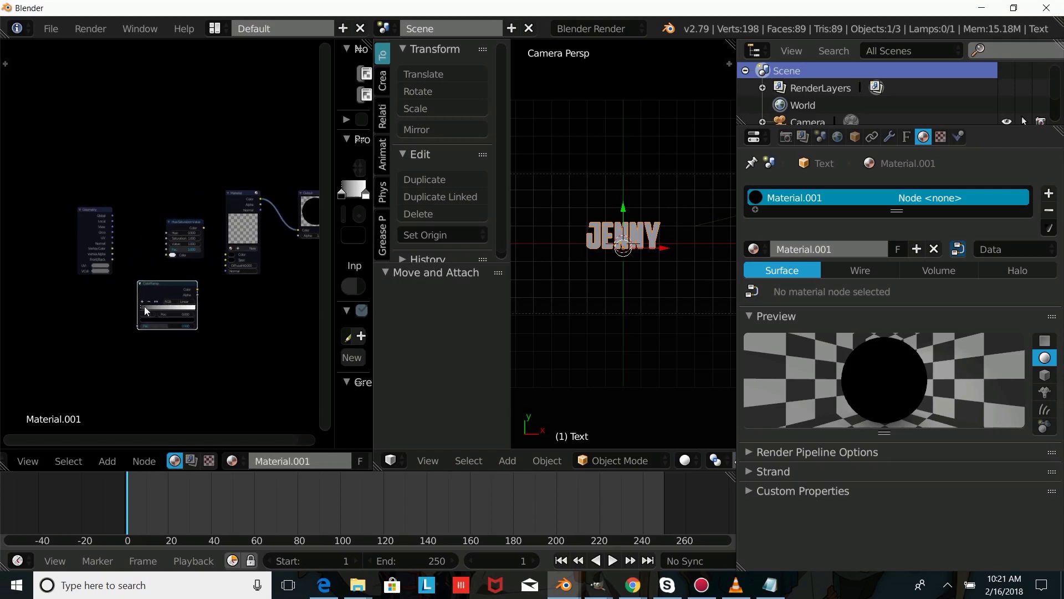
Step: Add a Separate RGB converter node and place it above the Hue Saturation Value node
click(122, 464)
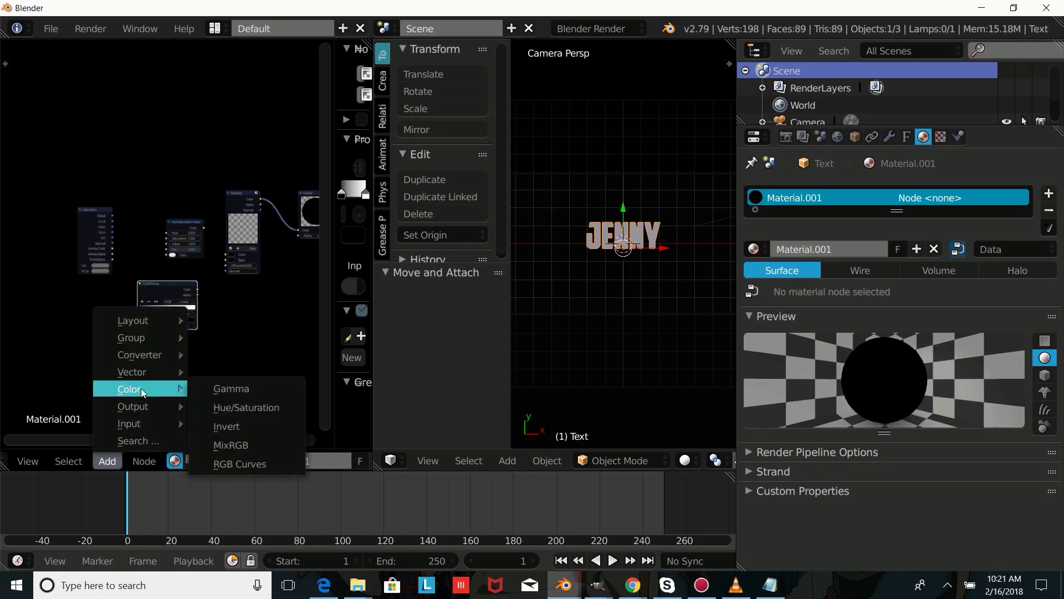
mouse_move(164, 355)
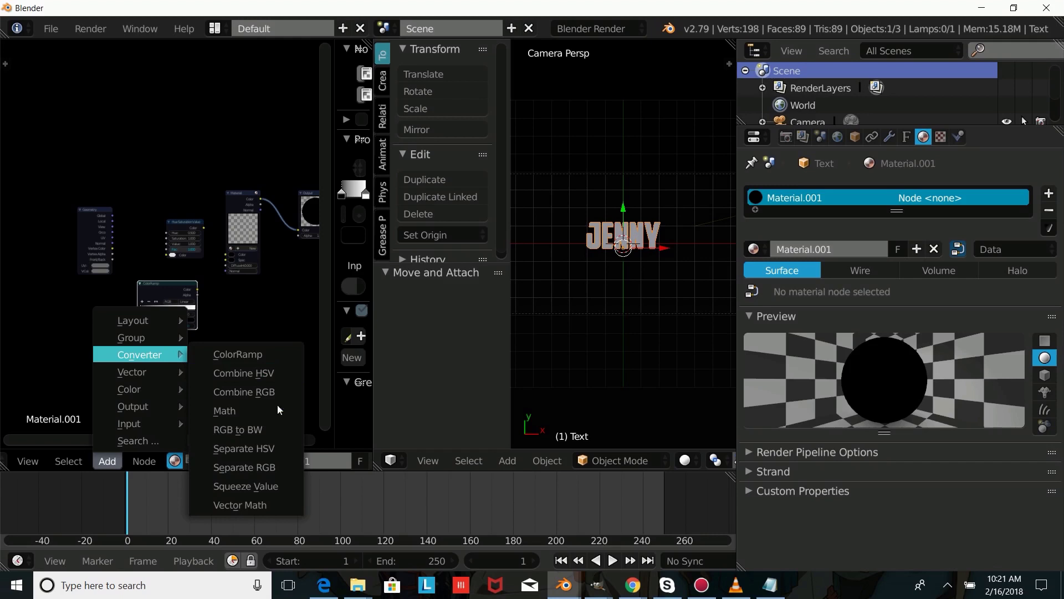
click(258, 466)
click(138, 181)
Step: Rearrange the Geometry, Material, Hue Saturation Value and ColorRamp nodes around the Separate RGB node
drag(94, 219, 83, 172)
middle_drag(116, 179, 142, 269)
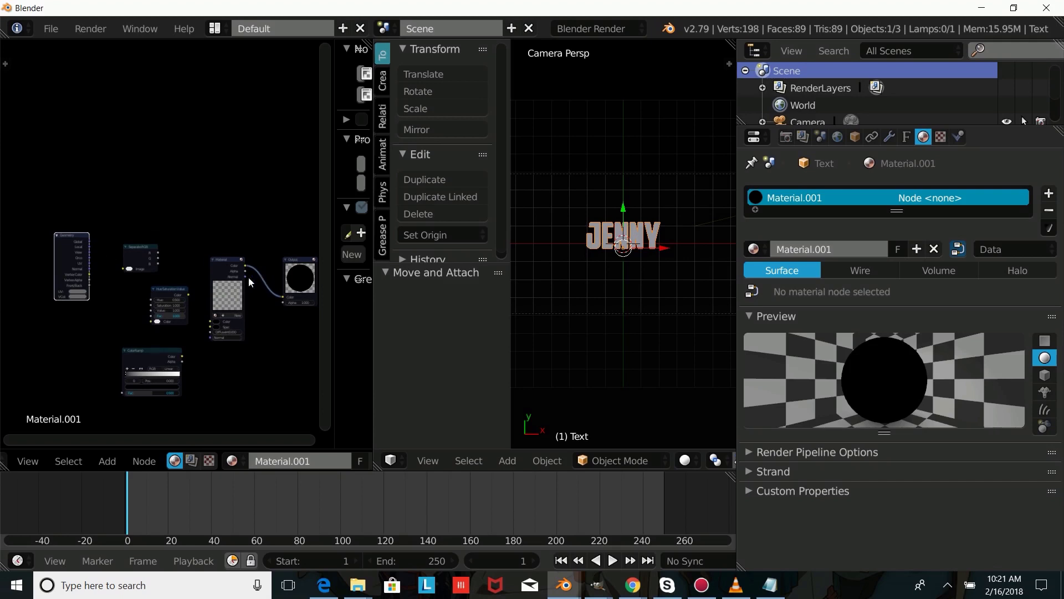
drag(218, 258, 234, 236)
drag(174, 288, 200, 264)
drag(148, 348, 141, 293)
scroll(125, 305, up, 3)
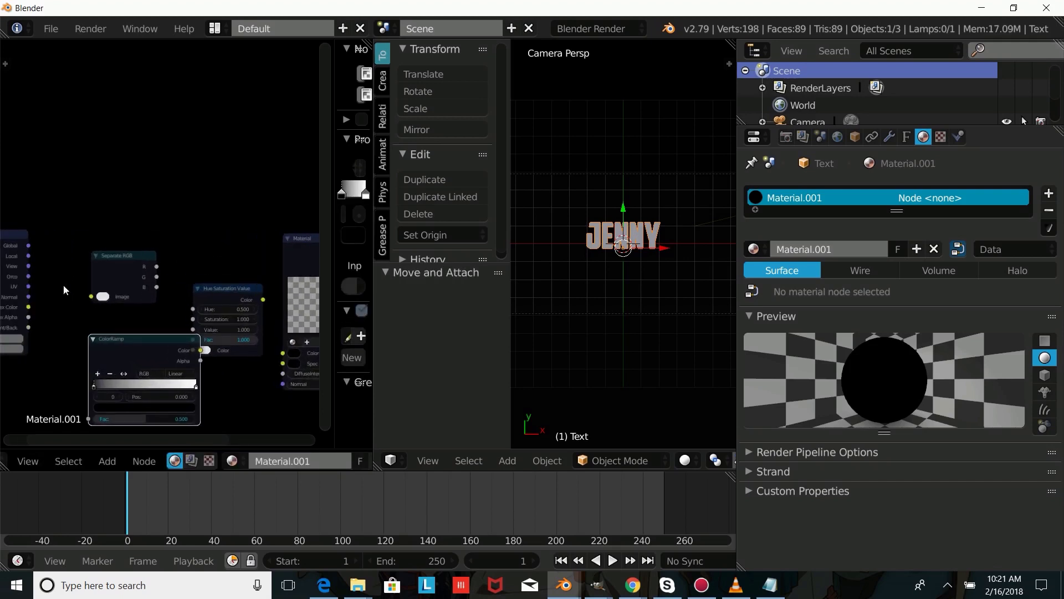
Step: Link the Geometry node's Orco output to Separate RGB's Image input, and Separate RGB's G output to ColorRamp's Fac input
drag(29, 276, 92, 297)
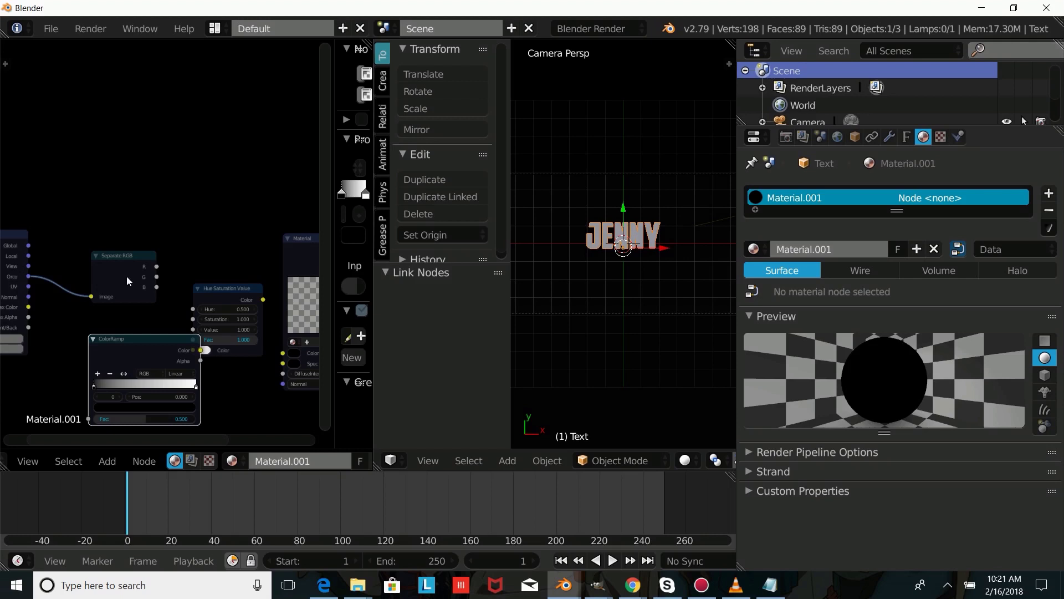
drag(156, 278, 89, 418)
middle_drag(160, 364, 59, 326)
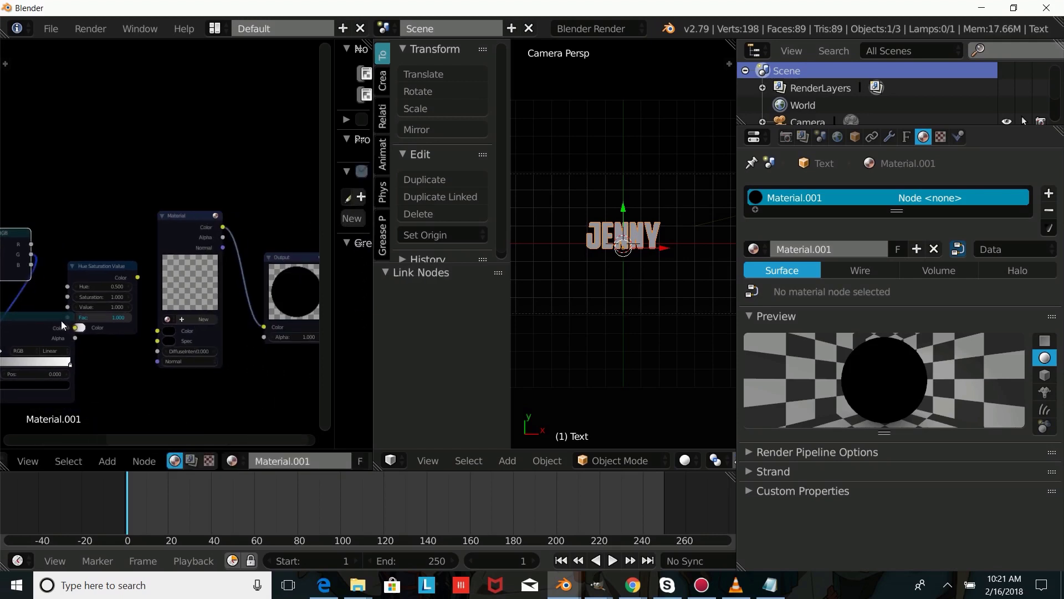
Step: Spread out the Material, ColorRamp and Hue Saturation Value nodes, and link Hue Saturation Value's Color output to the Material node's Color input
drag(174, 217, 250, 169)
drag(42, 314, 97, 342)
drag(108, 267, 175, 235)
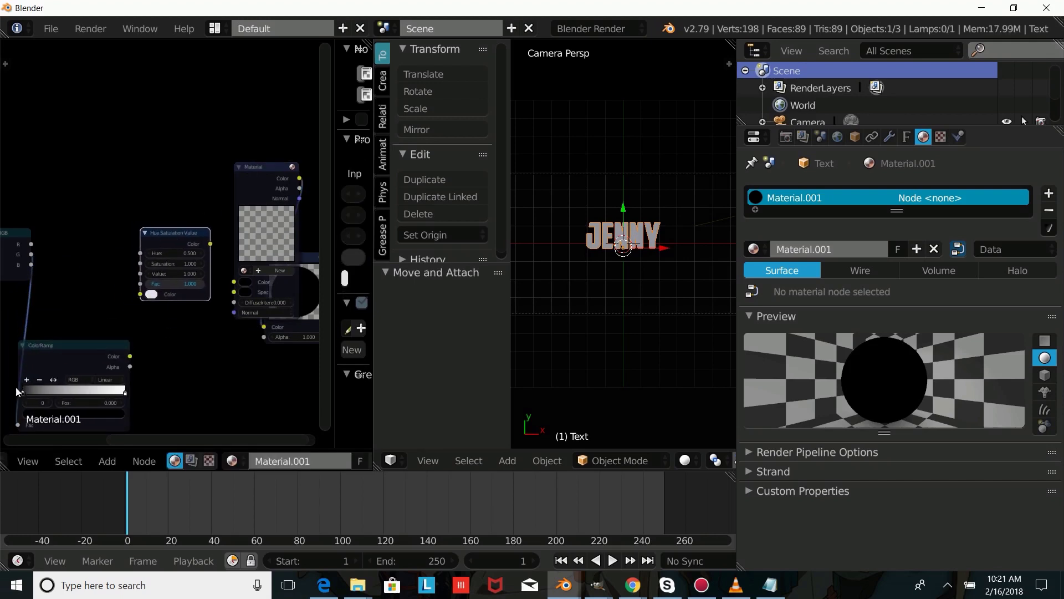
drag(210, 244, 236, 284)
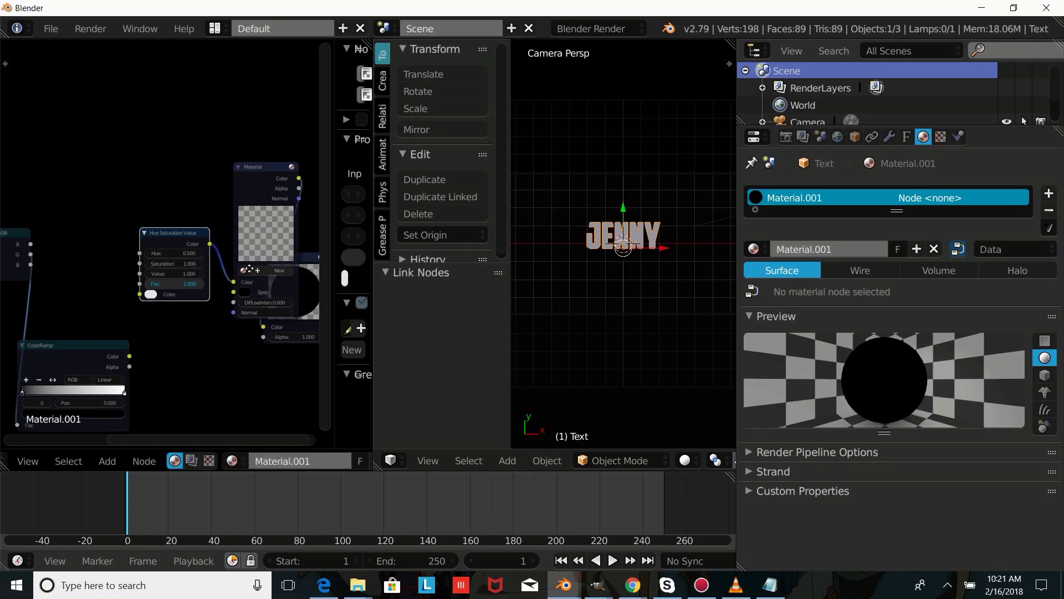
Step: Move Output and Material higher and Hue Saturation Value lower, and link ColorRamp's Color output to Hue Saturation Value's Color input
middle_drag(253, 272, 191, 244)
drag(250, 232, 292, 144)
drag(202, 140, 205, 104)
drag(124, 206, 146, 293)
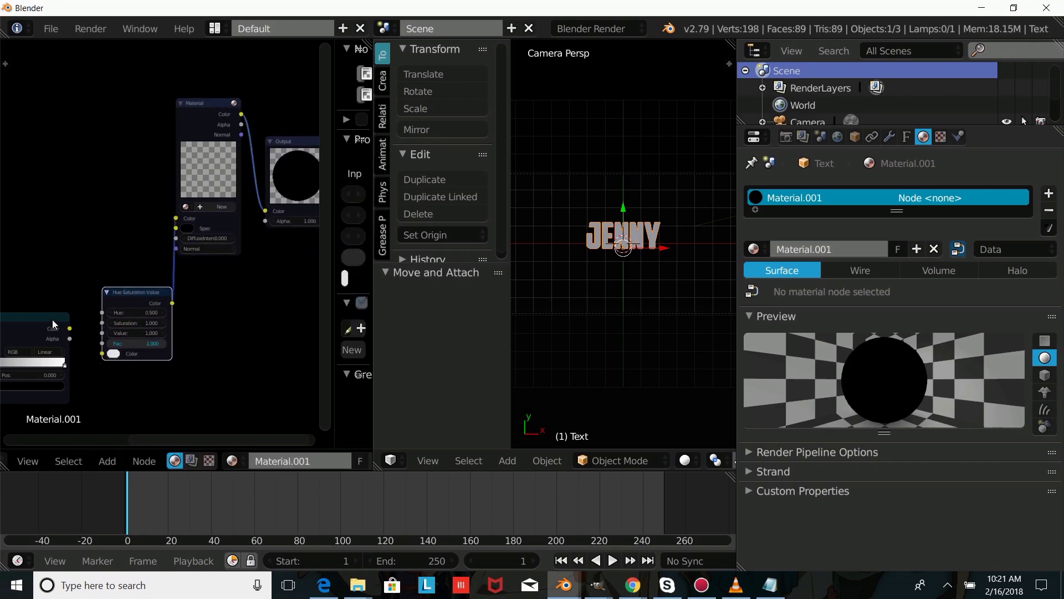
drag(69, 332, 104, 354)
Step: Shift the Output node away from the Material node and create a new material inside the Material node
scroll(104, 354, down, 2)
middle_drag(146, 320, 145, 321)
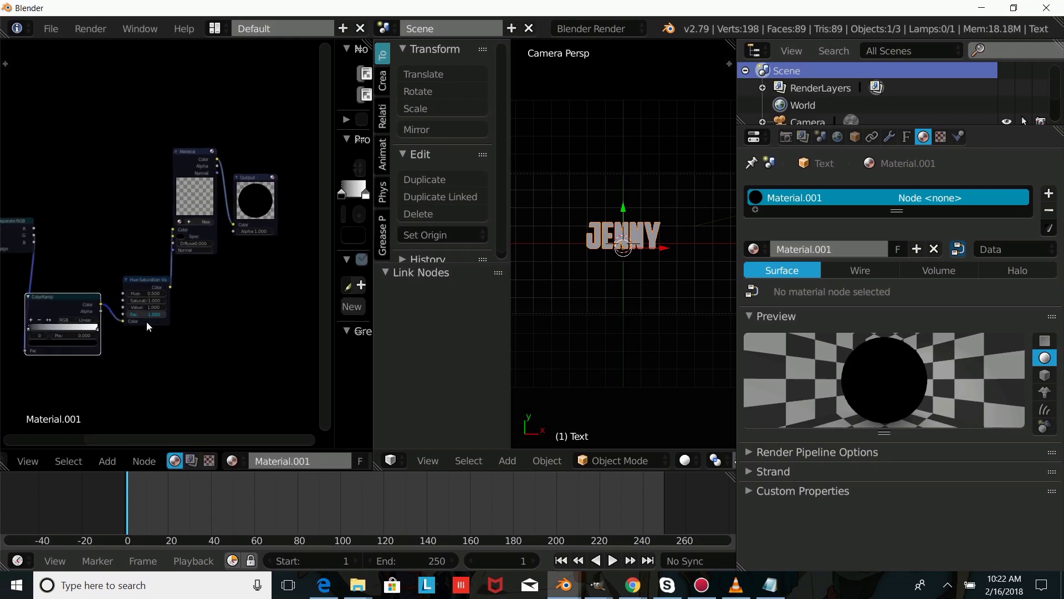
click(253, 178)
click(200, 221)
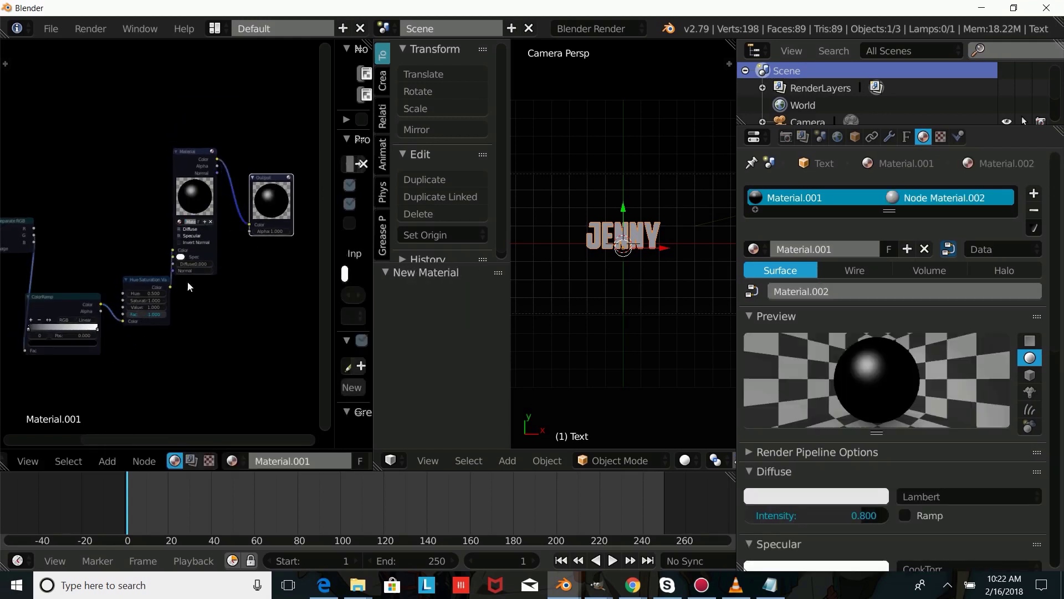
Step: Set the Hue Saturation Value node's Saturation to 1.1 and Value to 2
middle_drag(187, 278, 261, 279)
scroll(253, 326, up, 3)
click(255, 346)
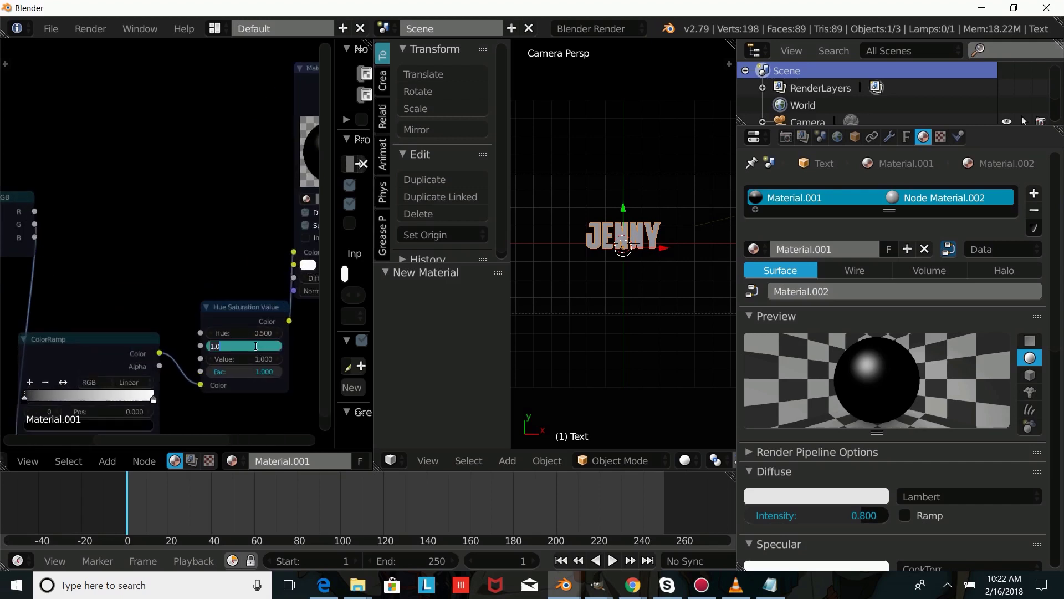
text(1.1)
key(Return)
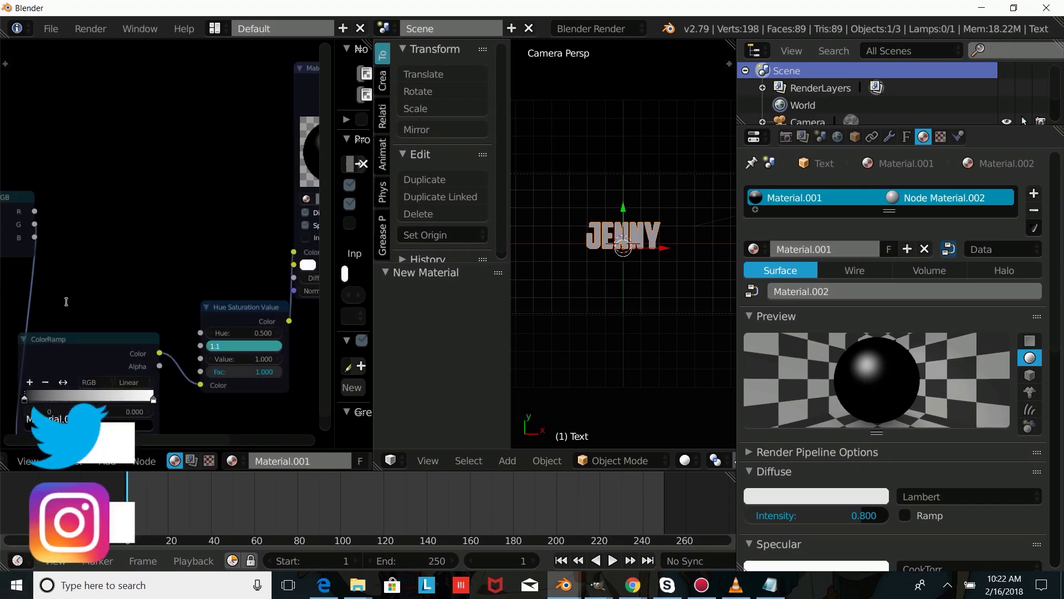
scroll(264, 387, up, 2)
middle_drag(261, 392, 239, 323)
click(239, 325)
text(2)
key(Return)
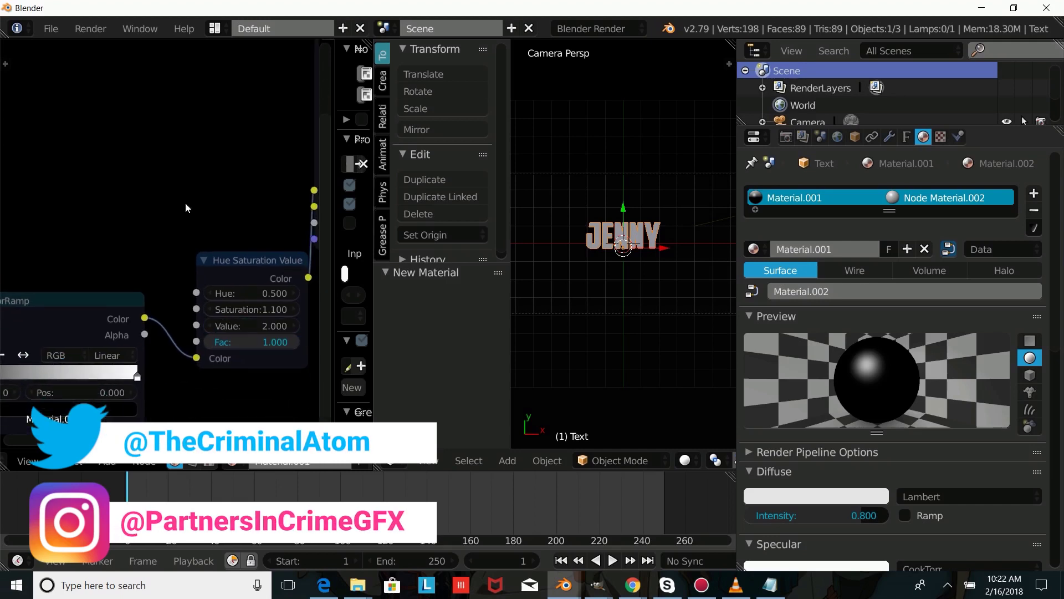
Step: Switch the 3D view's shading to Rendered to preview the text's material
scroll(161, 328, down, 2)
middle_drag(135, 367, 183, 338)
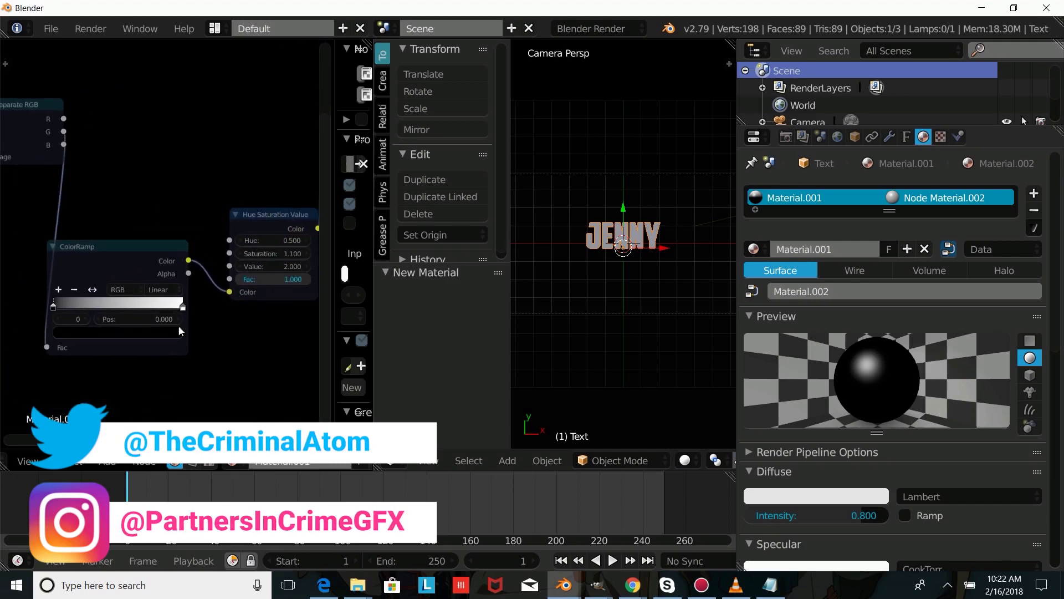
click(685, 460)
click(709, 345)
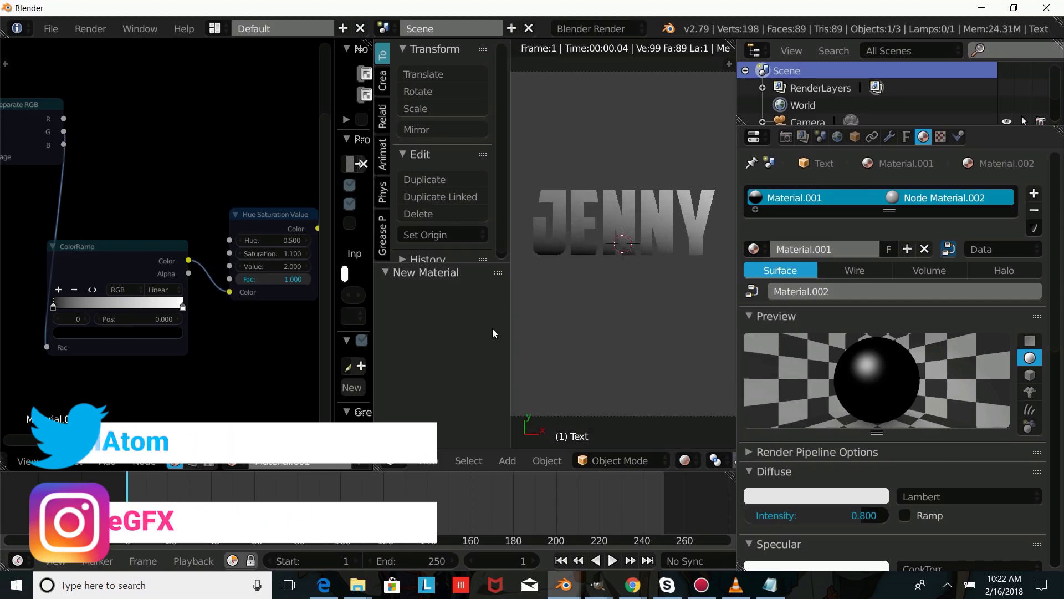
Step: Move the ColorRamp's white stop to position 0.484 and its black stop to 0.280
mouse_move(183, 317)
mouse_down()
mouse_move(74, 305)
mouse_move(117, 307)
mouse_up()
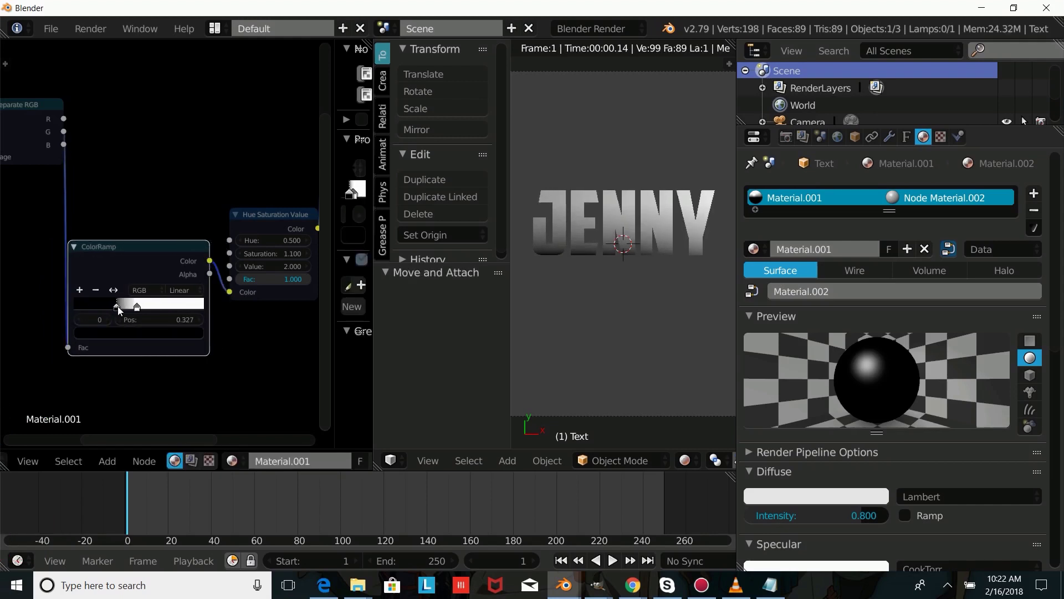
drag(109, 306, 115, 306)
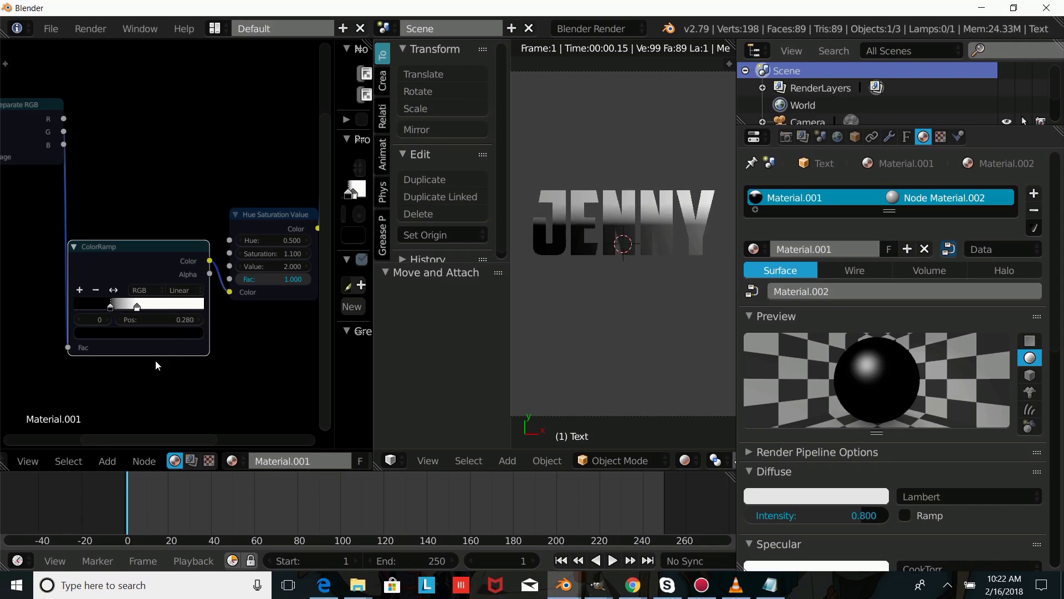
Step: Set the ColorRamp's black stop at 0.280 to the hex color B10D7D
click(138, 330)
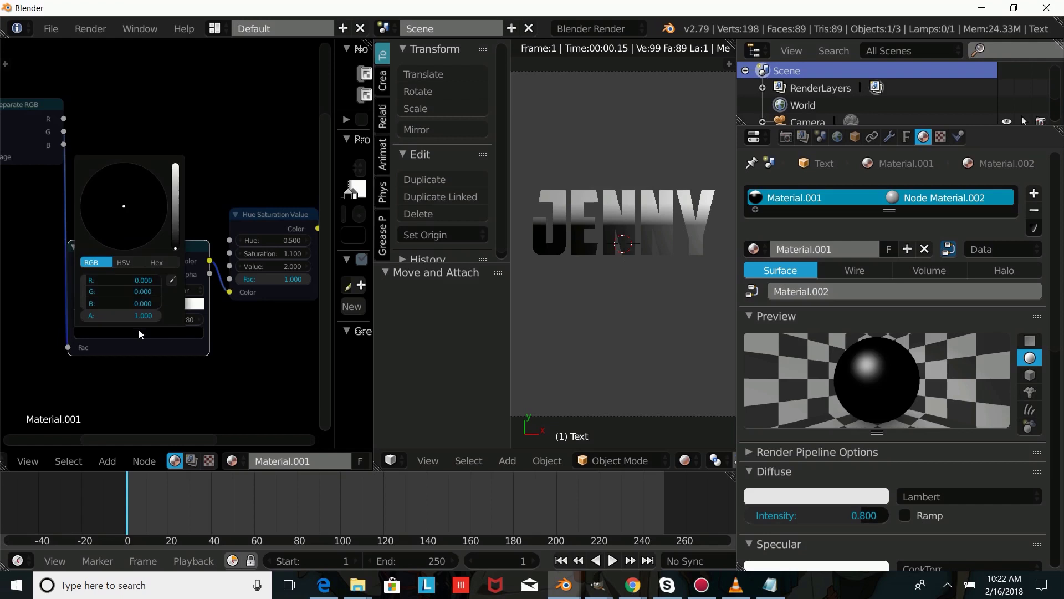
click(158, 261)
click(128, 280)
text(B10D7D)
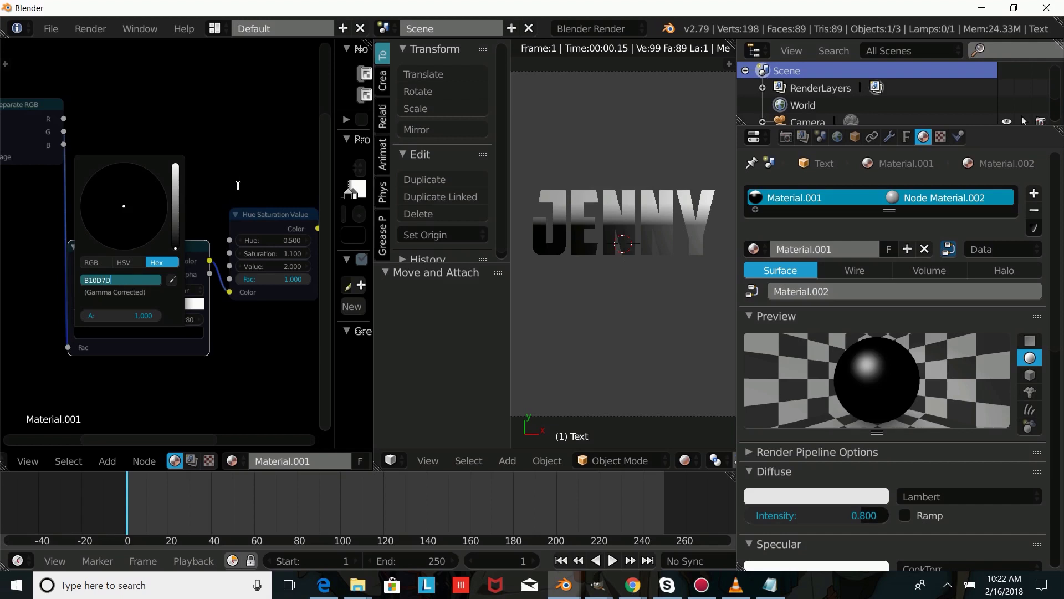
key(Return)
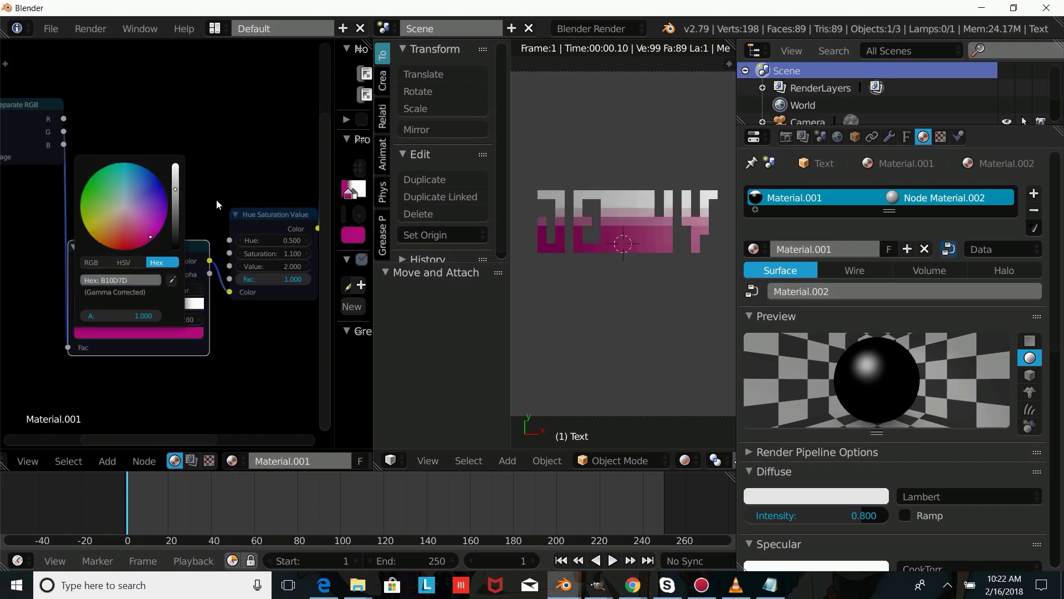
Step: Set the ColorRamp's stop at 0.484 to the hex color FF50C8
click(148, 332)
click(134, 280)
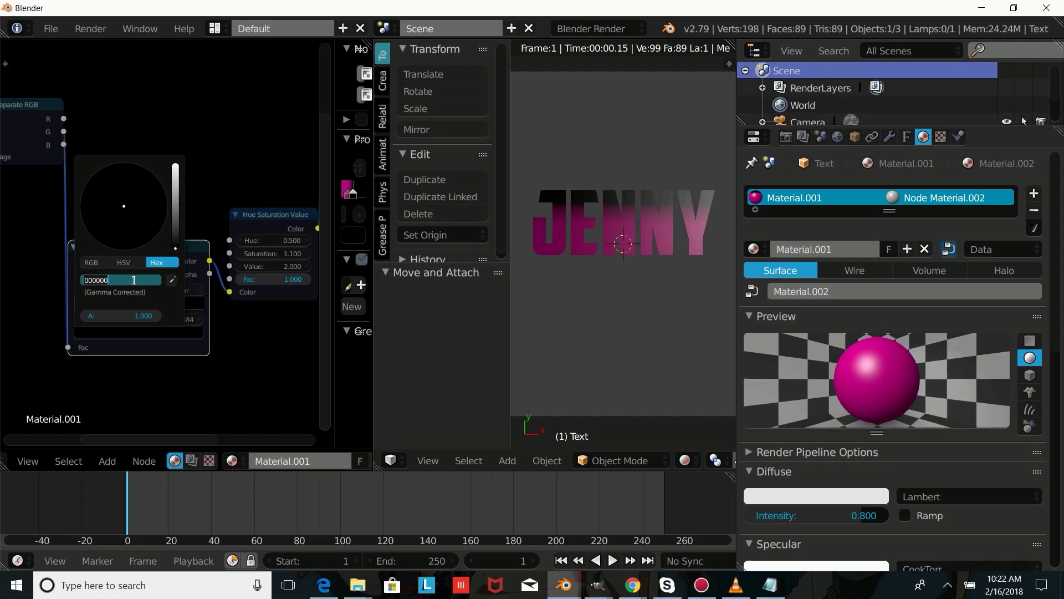
text(FF5)
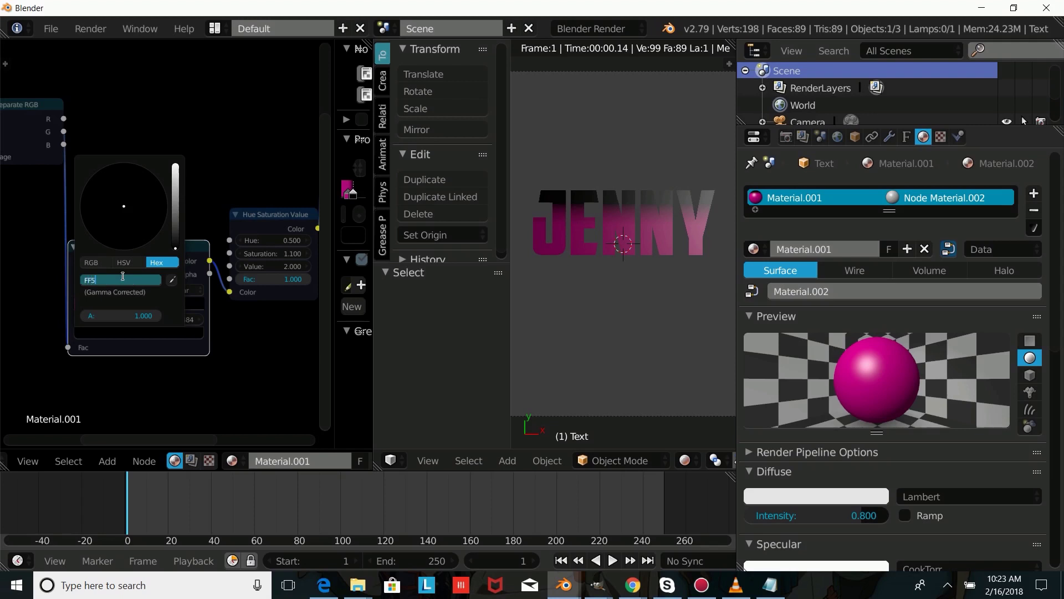
text(0C8)
key(Return)
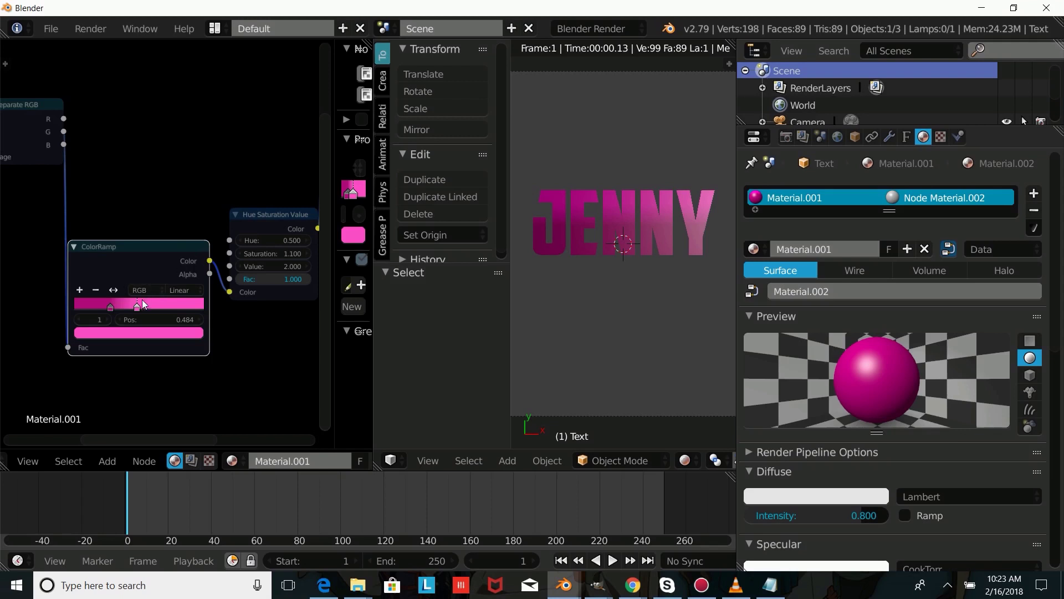
Step: Add a third ColorRamp stop at position 0.662 and set its color to hex F99FF4
click(84, 291)
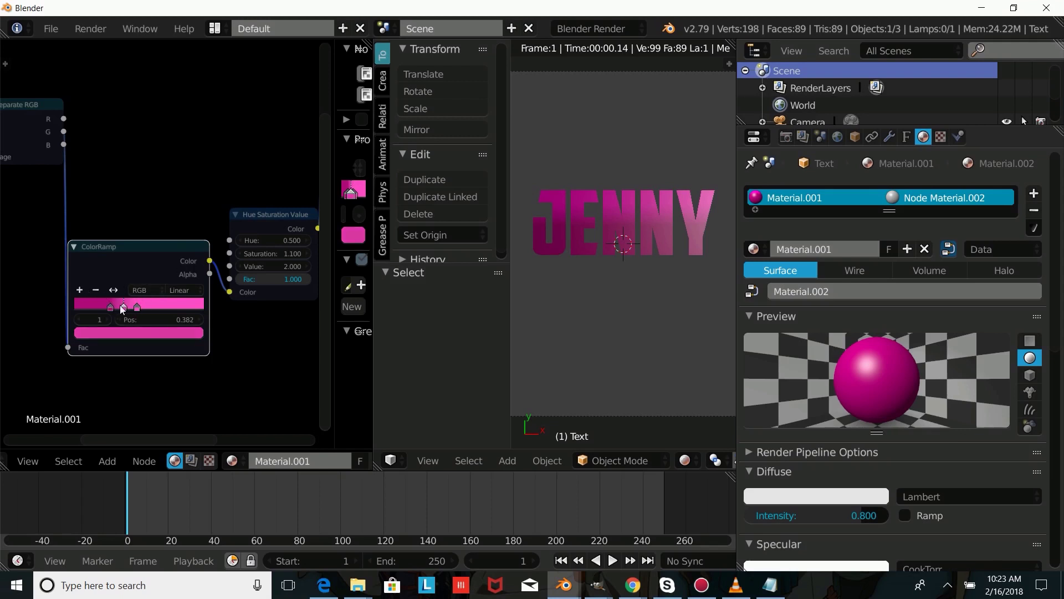
drag(128, 309, 161, 306)
click(151, 332)
click(140, 280)
text(F99)
text(FE0)
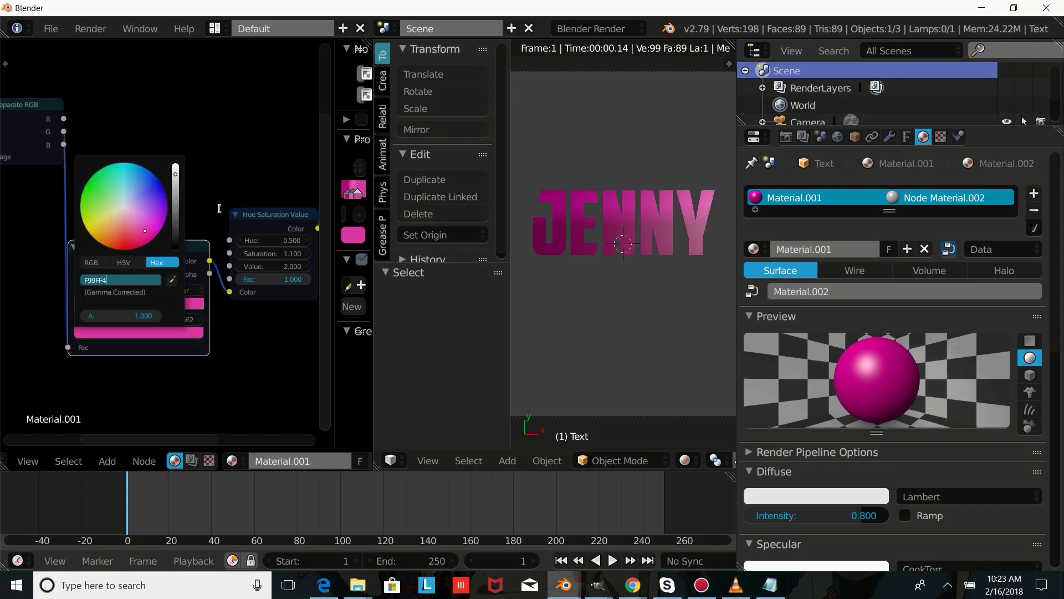
key(Return)
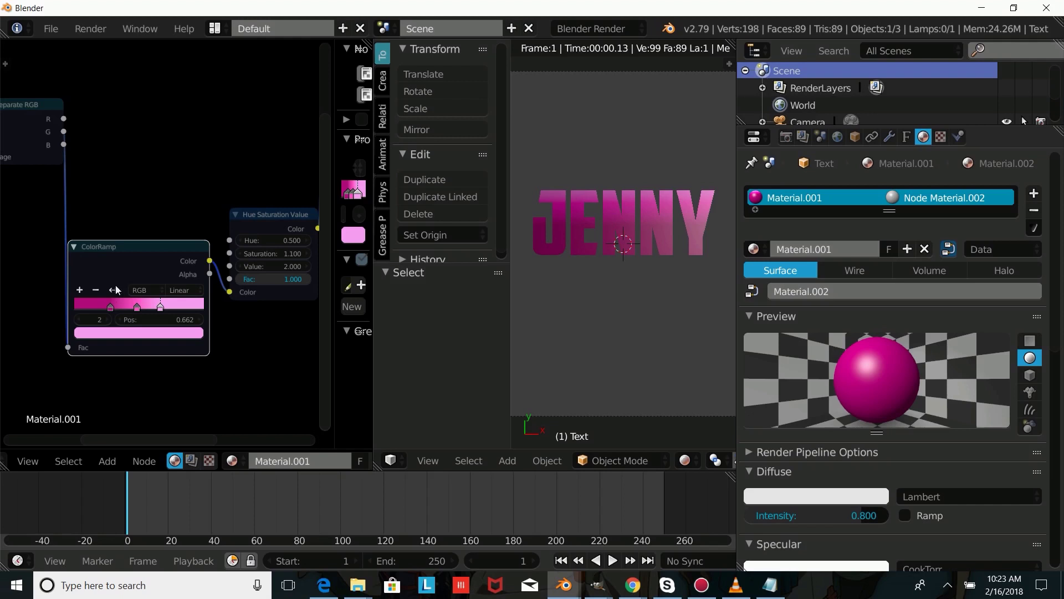
Step: Shift the ColorRamp stops toward the dark end, with the lightest at 0.557, and set the Hue Saturation Value node's hue to 0.470
drag(138, 307, 91, 306)
drag(160, 306, 147, 311)
click(262, 239)
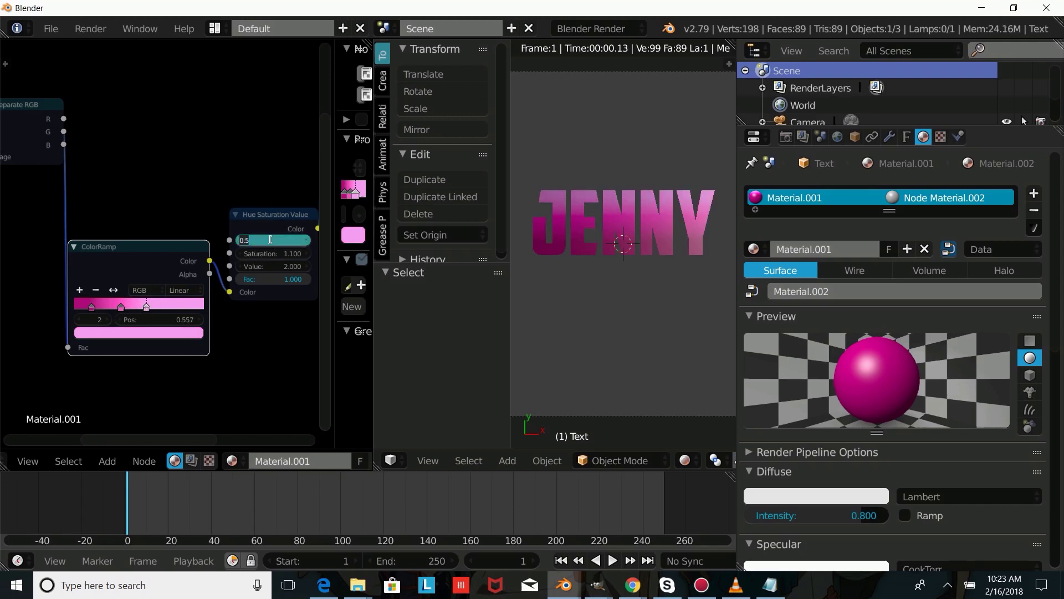
text(0.)
key(Return)
Step: Switch the 3D view's shading to Solid
middle_drag(206, 258, 155, 262)
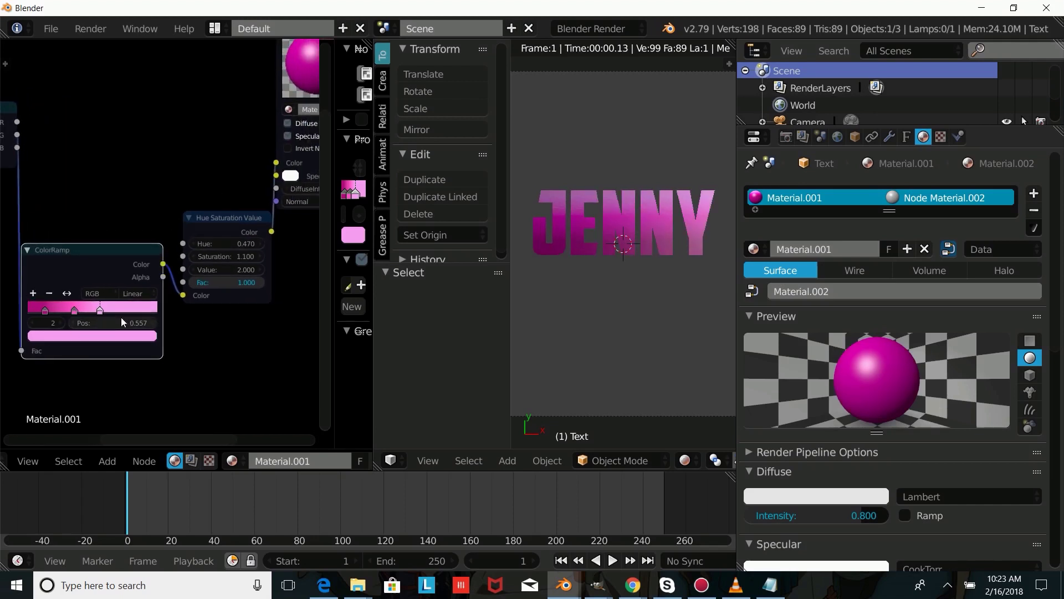
scroll(542, 274, down, 2)
scroll(288, 256, down, 1)
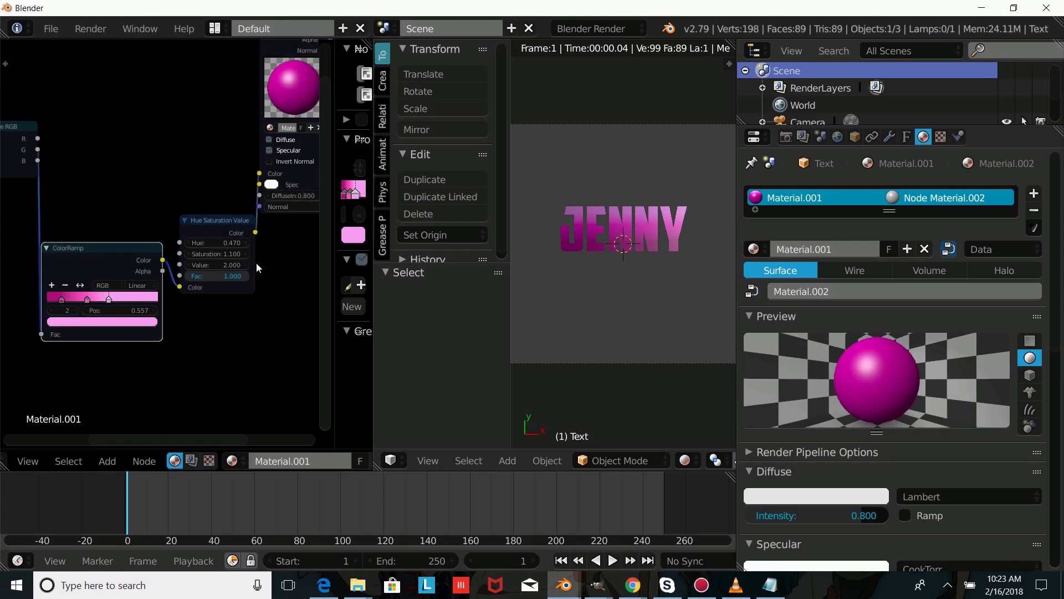
mouse_move(231, 272)
middle_down()
mouse_move(209, 351)
mouse_move(194, 341)
middle_up()
click(685, 461)
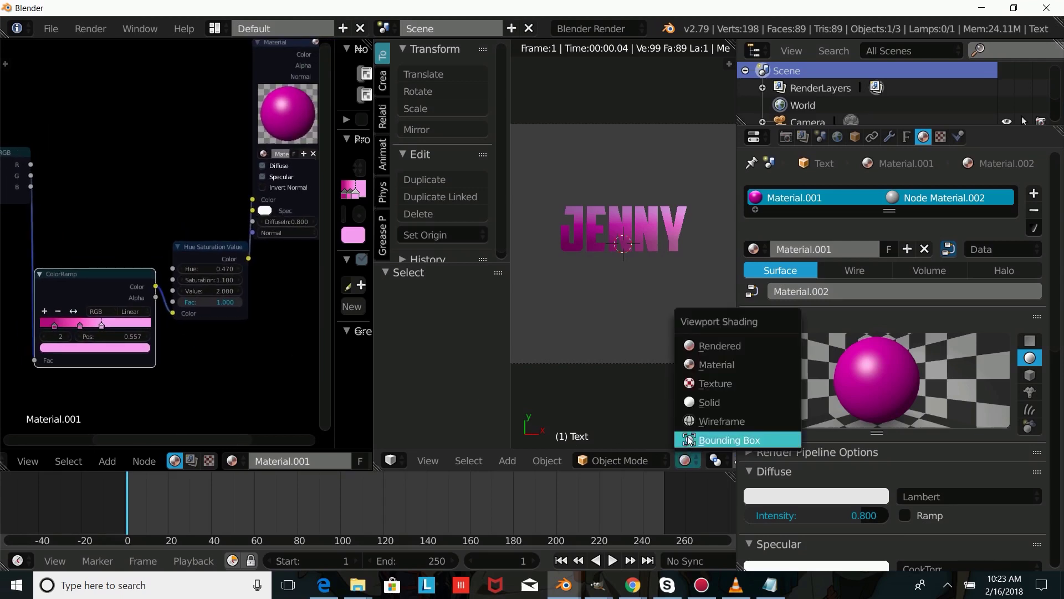
click(701, 403)
Step: Set the text object's location to X 0.01319, Y -0.30168 and Z -0.80612
click(854, 137)
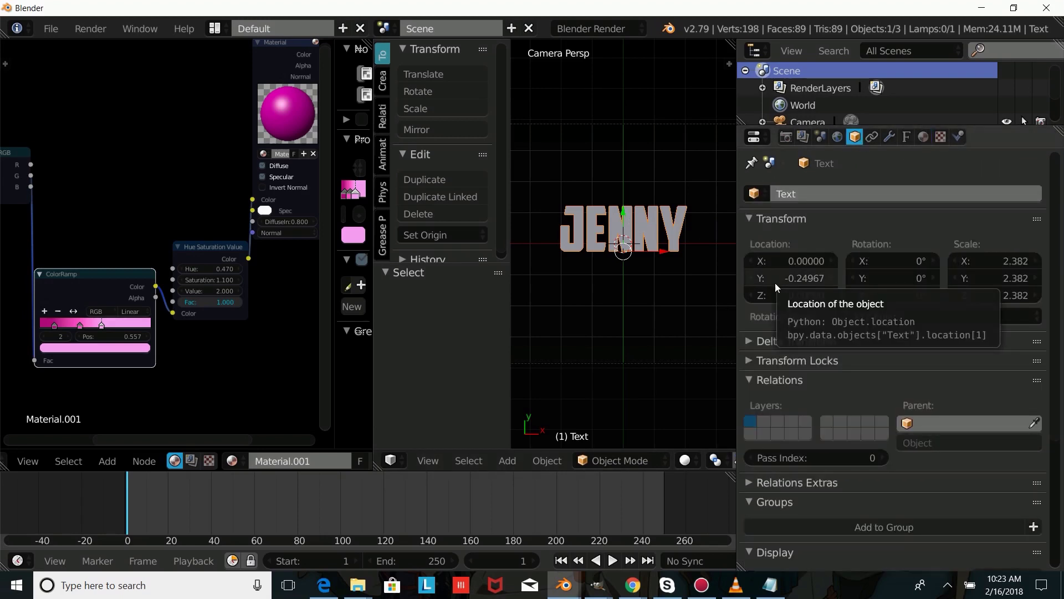
click(787, 262)
text(0,01319)
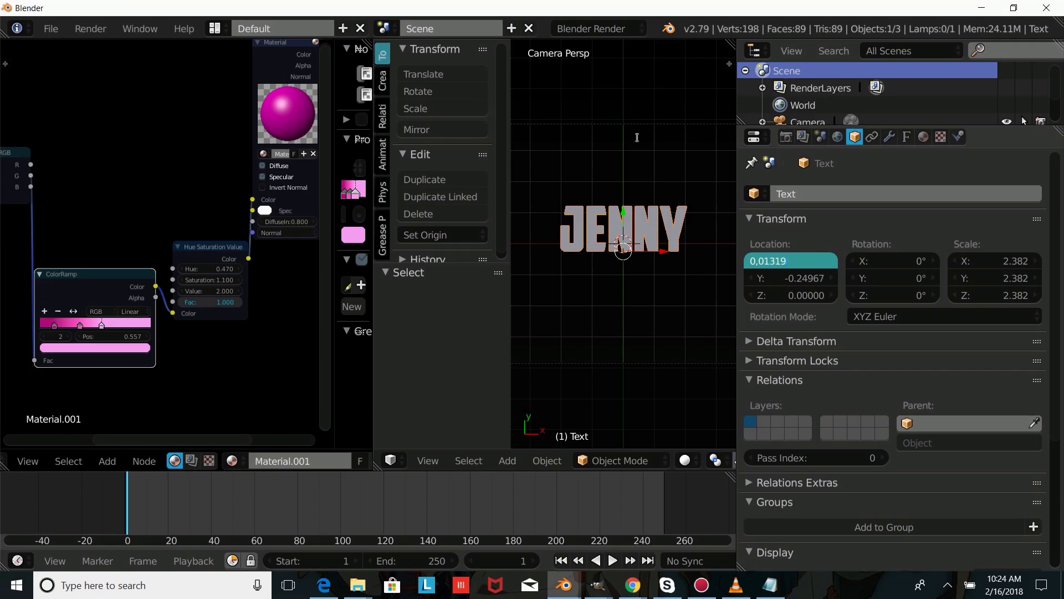
click(795, 278)
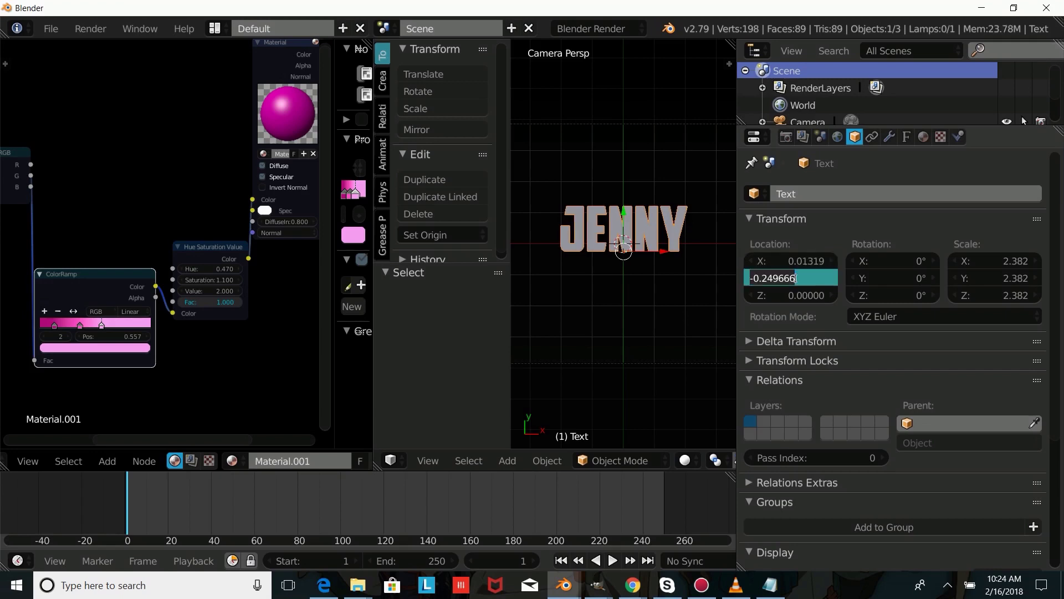
text(-0.30)
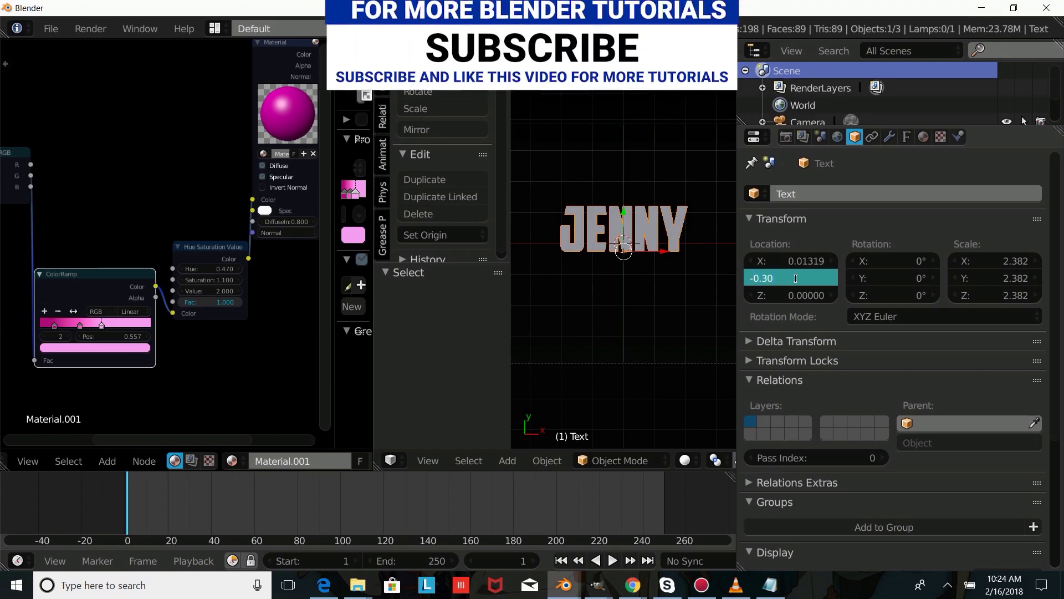
text(168)
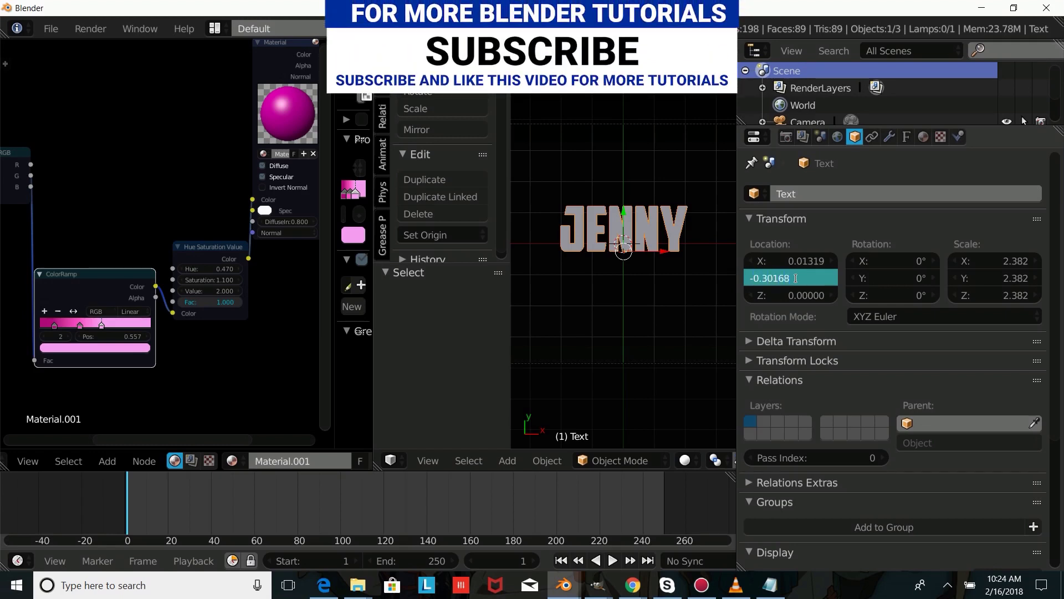
key(Return)
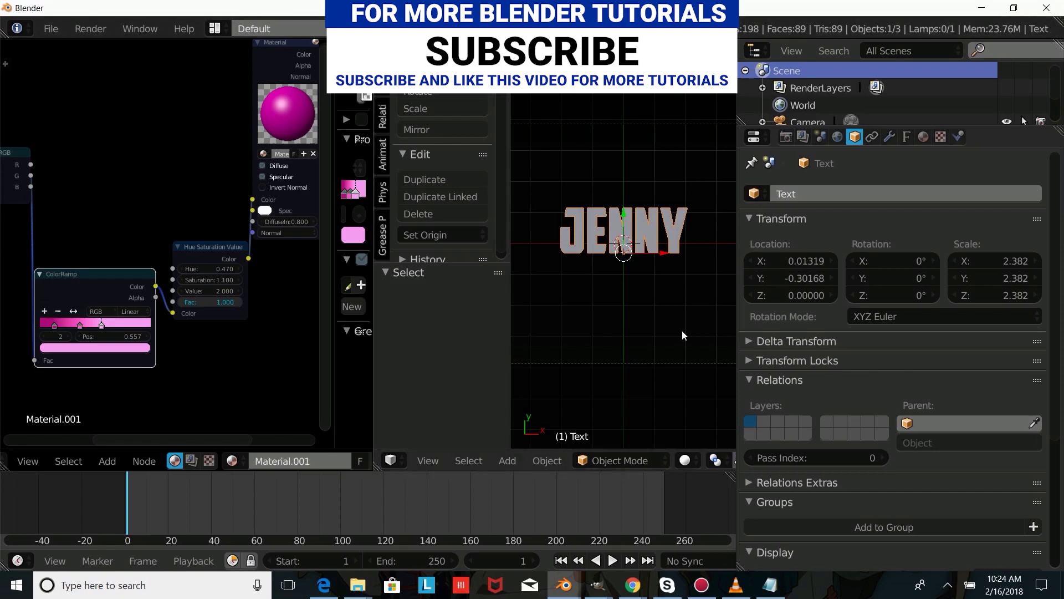
click(788, 297)
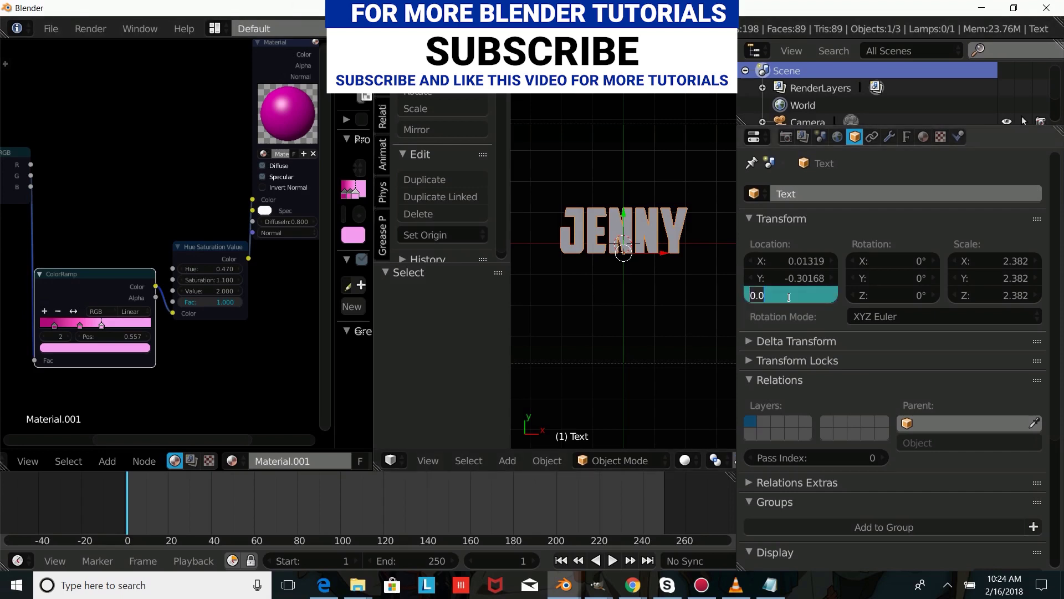
text(-)
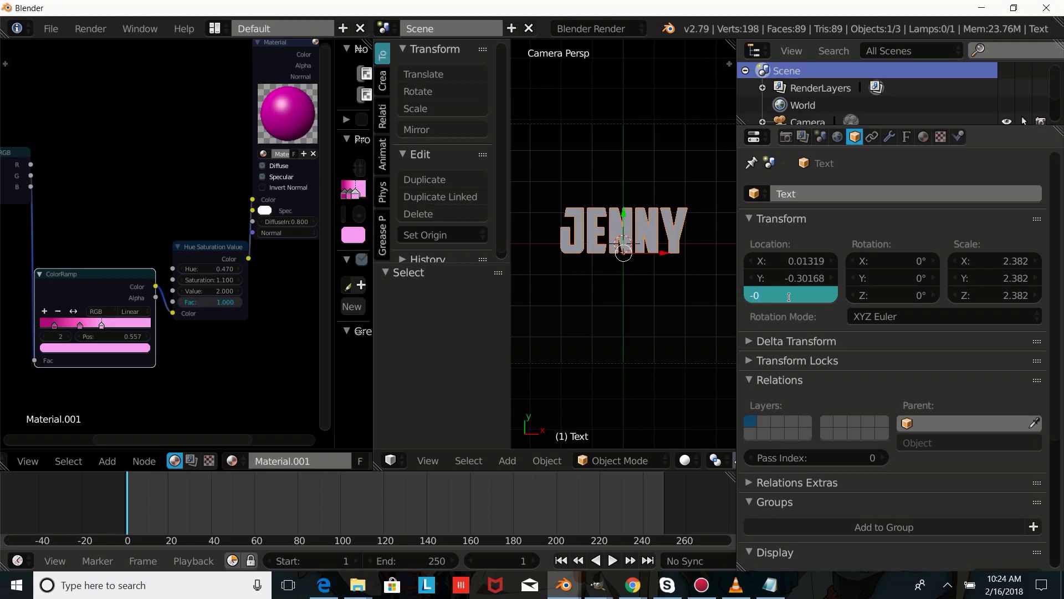
text(0.)
key(Return)
scroll(584, 301, up, 1)
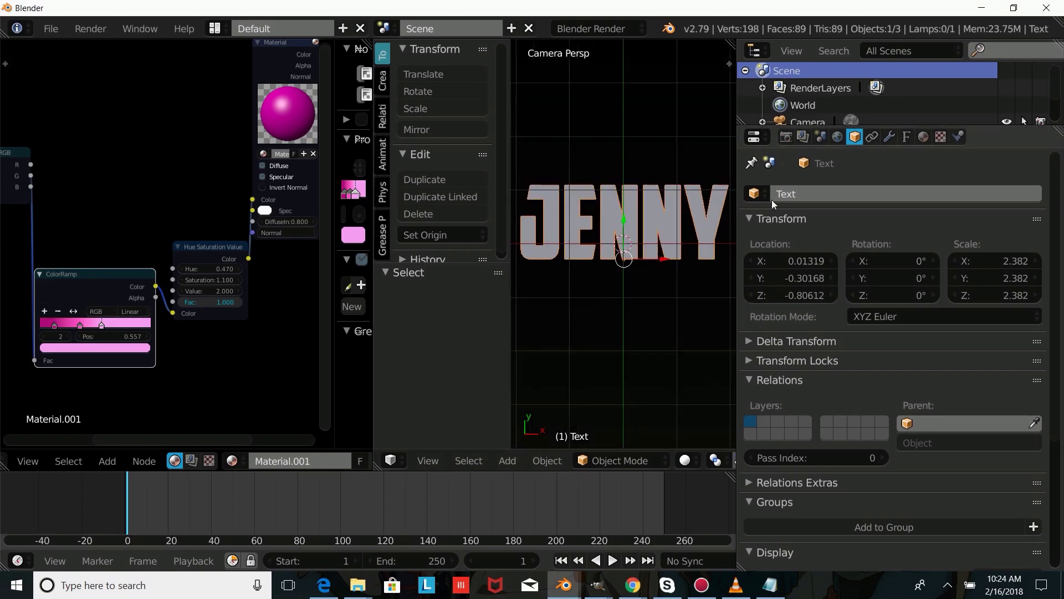
Step: Set the text geometry's offset to -0.005 to thin the letters
click(907, 139)
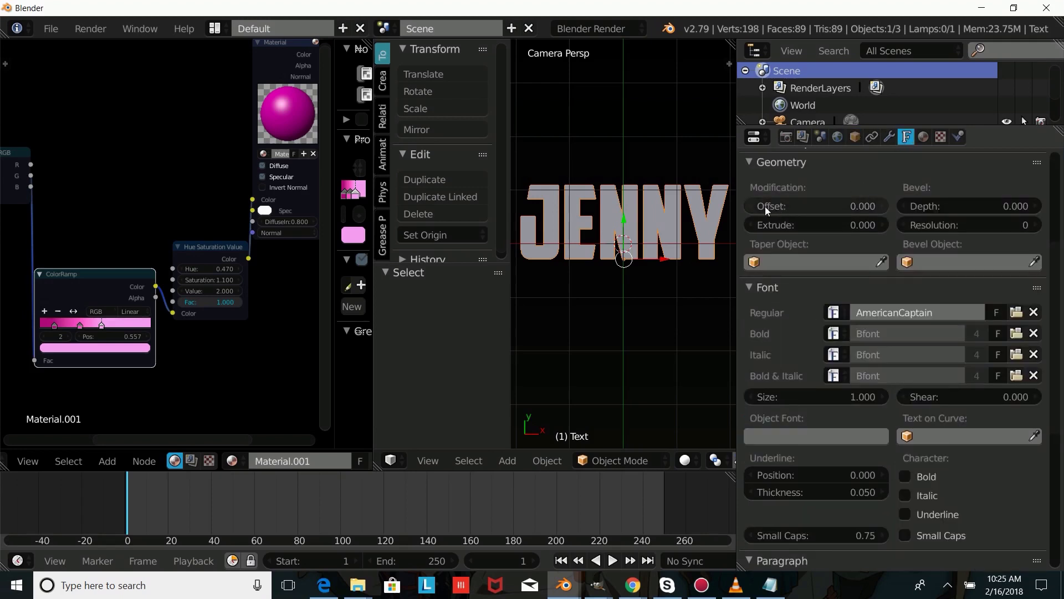
drag(749, 206, 740, 204)
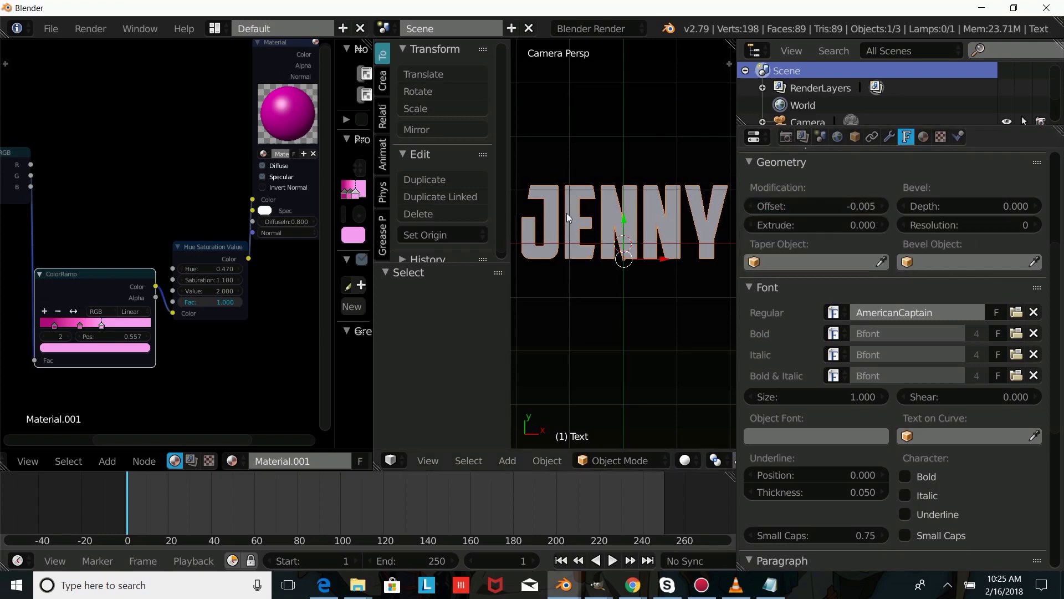
scroll(578, 248, down, 2)
scroll(604, 249, up, 4)
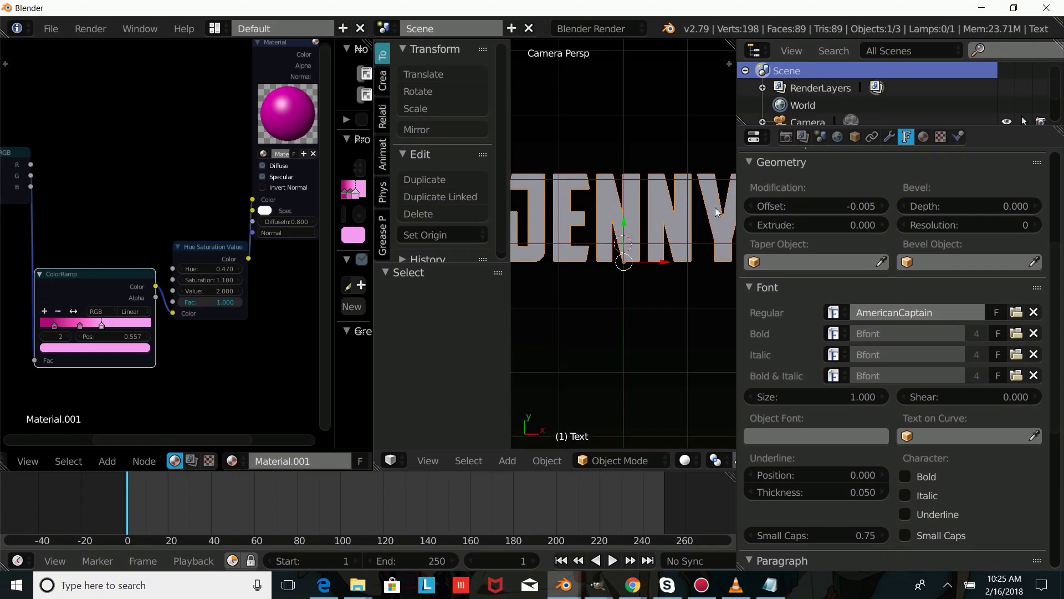
Step: Set the text object's X rotation to -8.95°
click(854, 137)
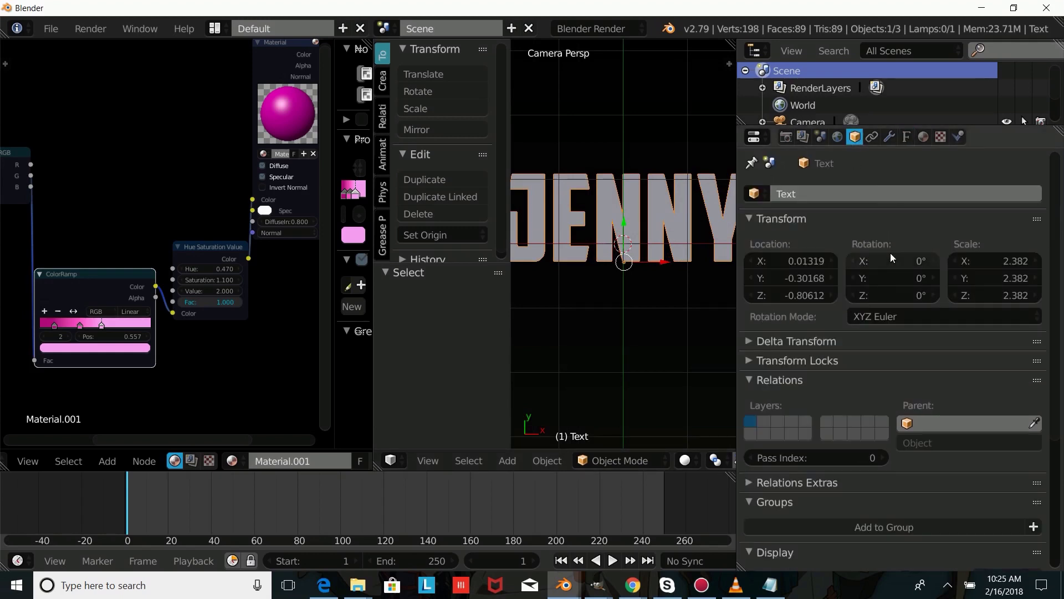
click(870, 264)
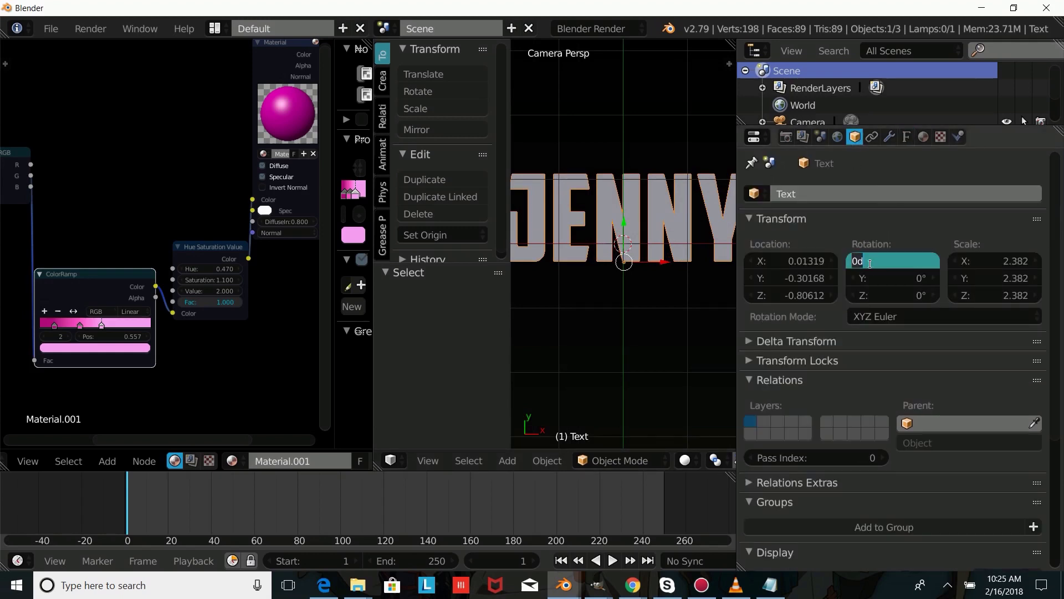
text(-)
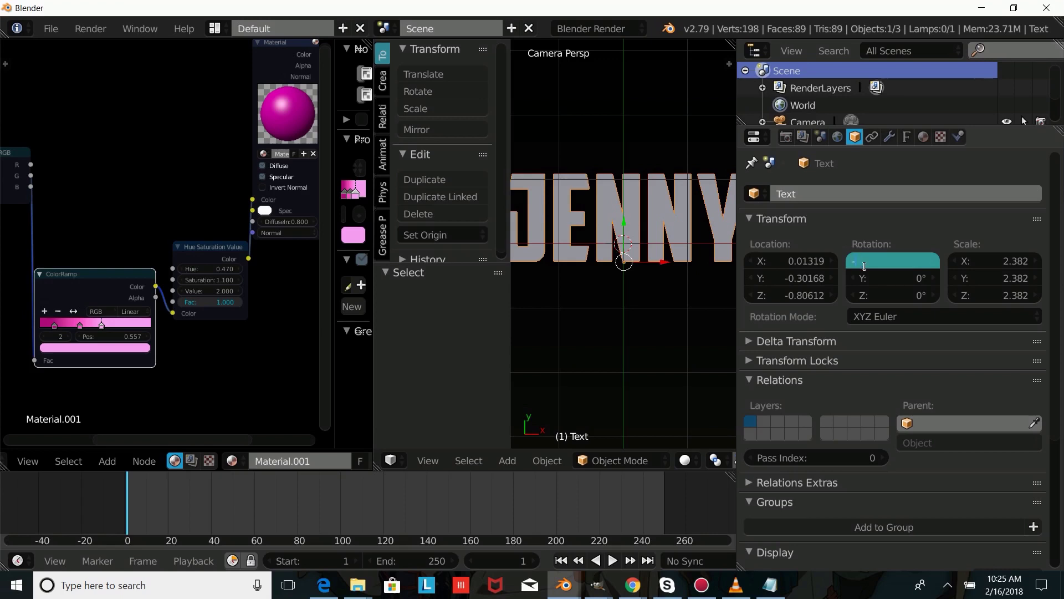
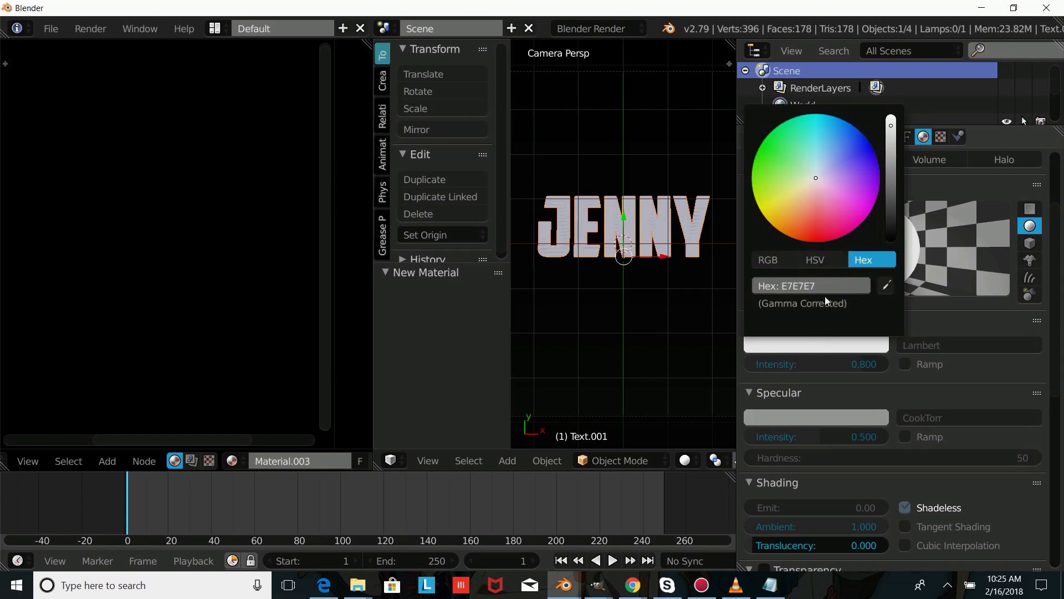
Step: Raise the duplicate text's shadeless diffuse color to full-brightness white and show the duplicate's object transform settings
click(890, 117)
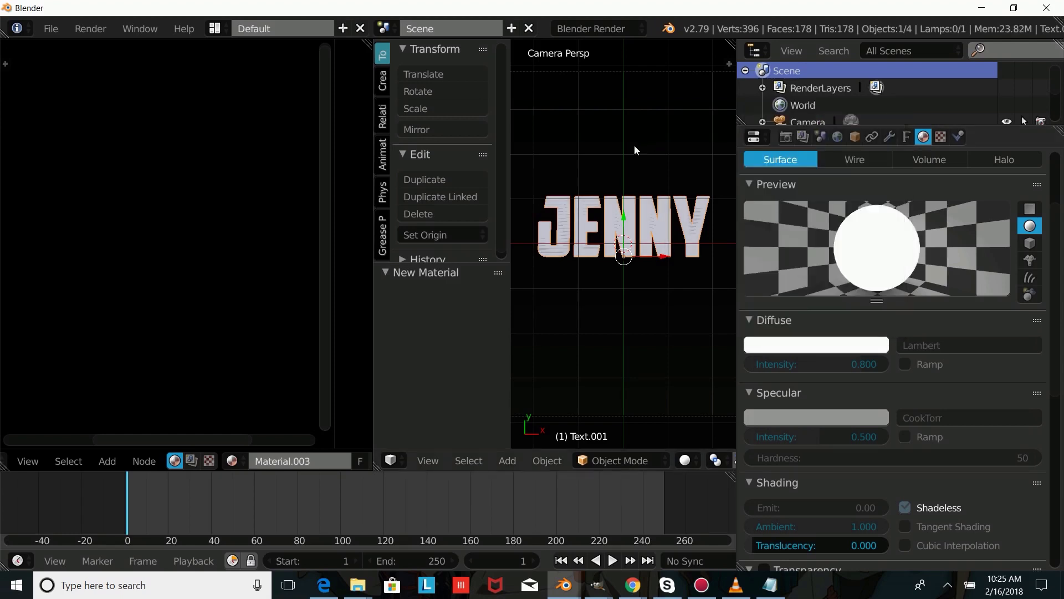
click(856, 136)
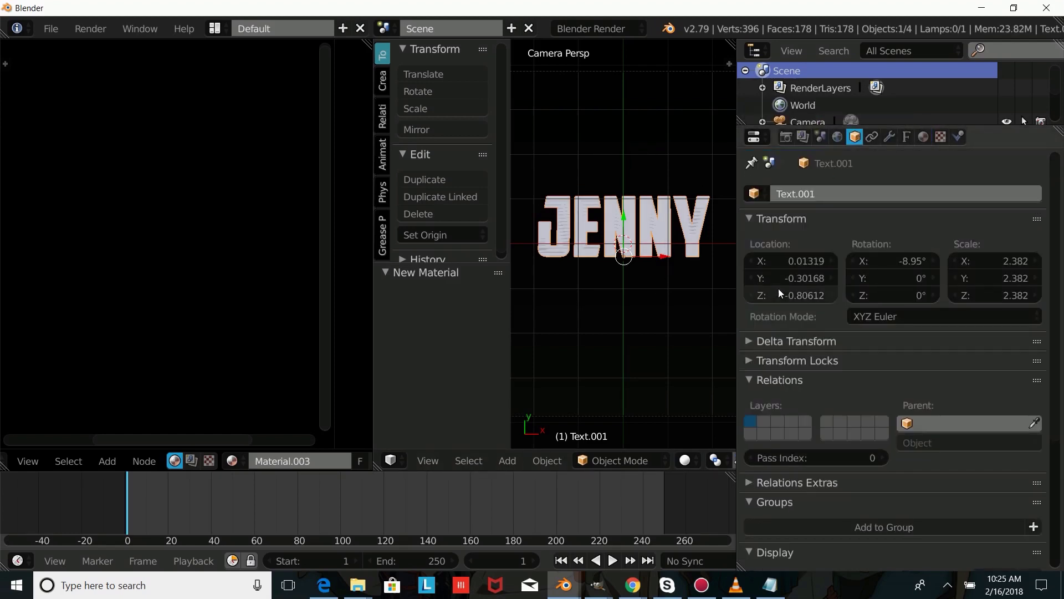
mouse_move(794, 301)
mouse_down()
mouse_move(749, 301)
mouse_move(794, 300)
mouse_up()
click(794, 301)
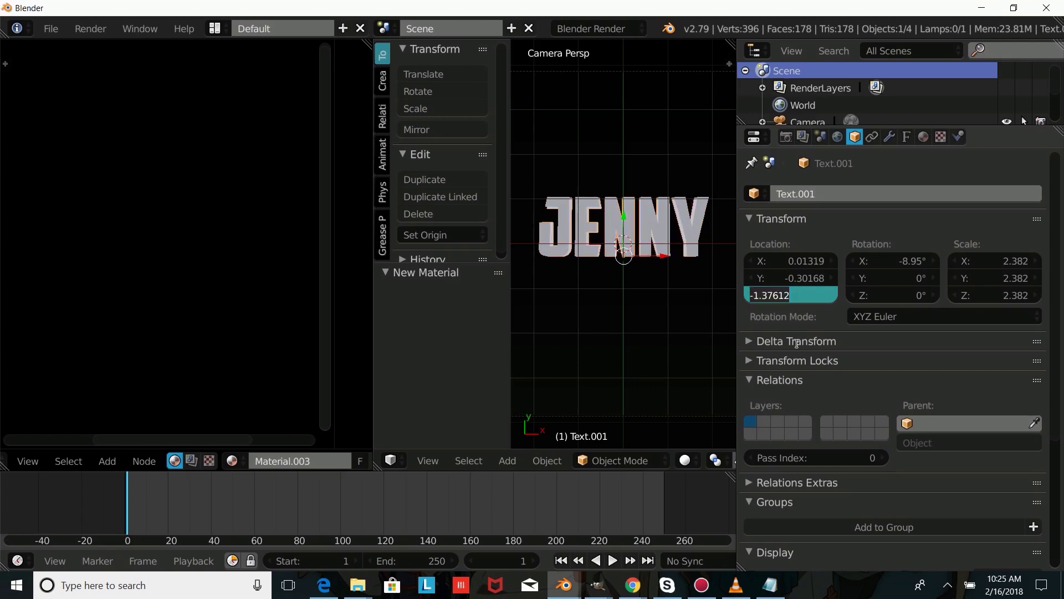
text(-0.806)
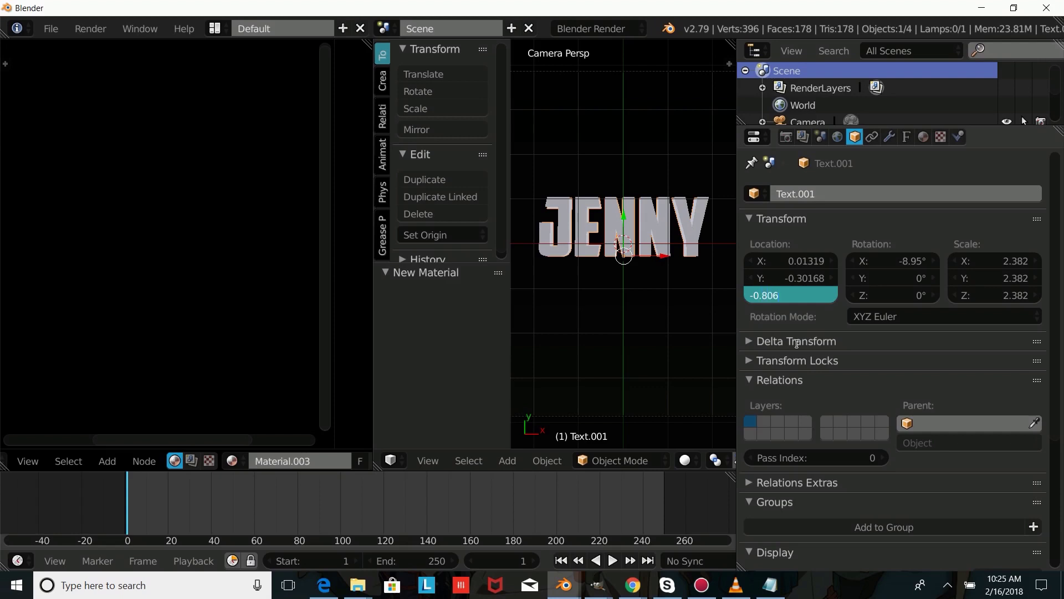
text(12)
key(Return)
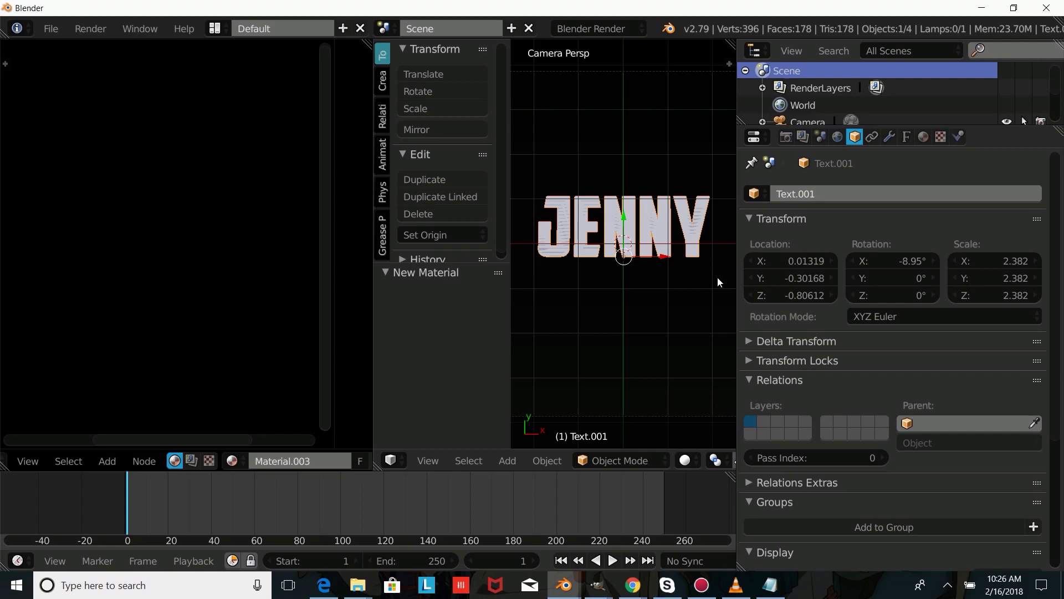
click(785, 277)
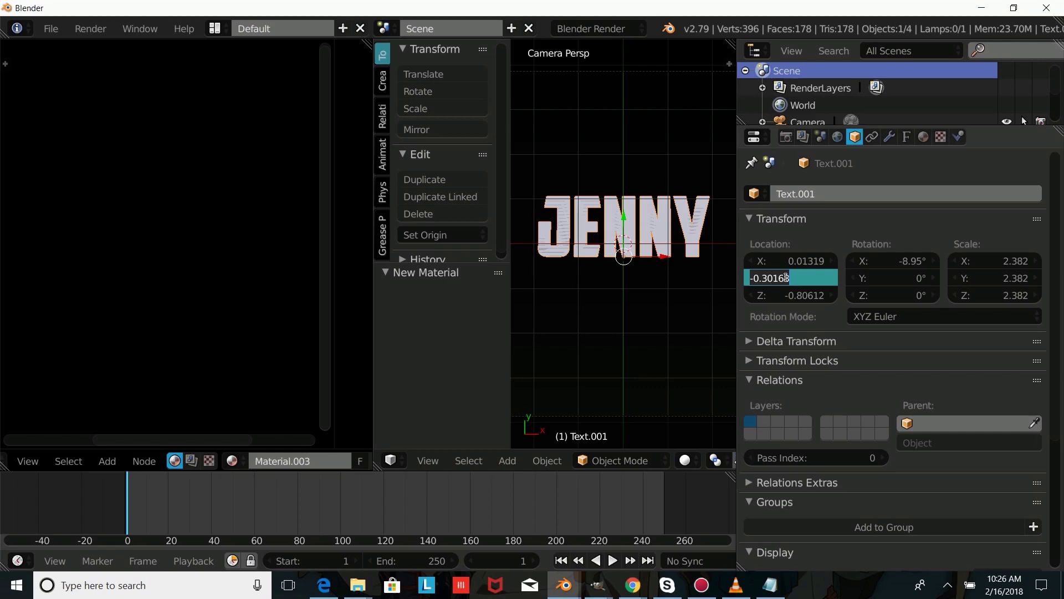
key(Return)
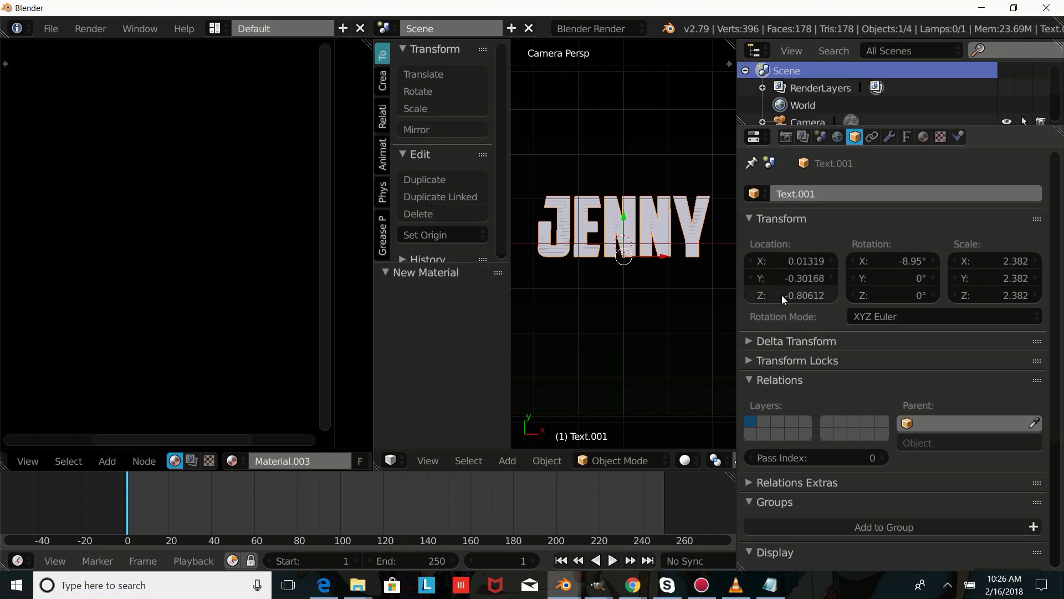
Step: Set the white duplicate text's Z location to -0.83624
click(781, 295)
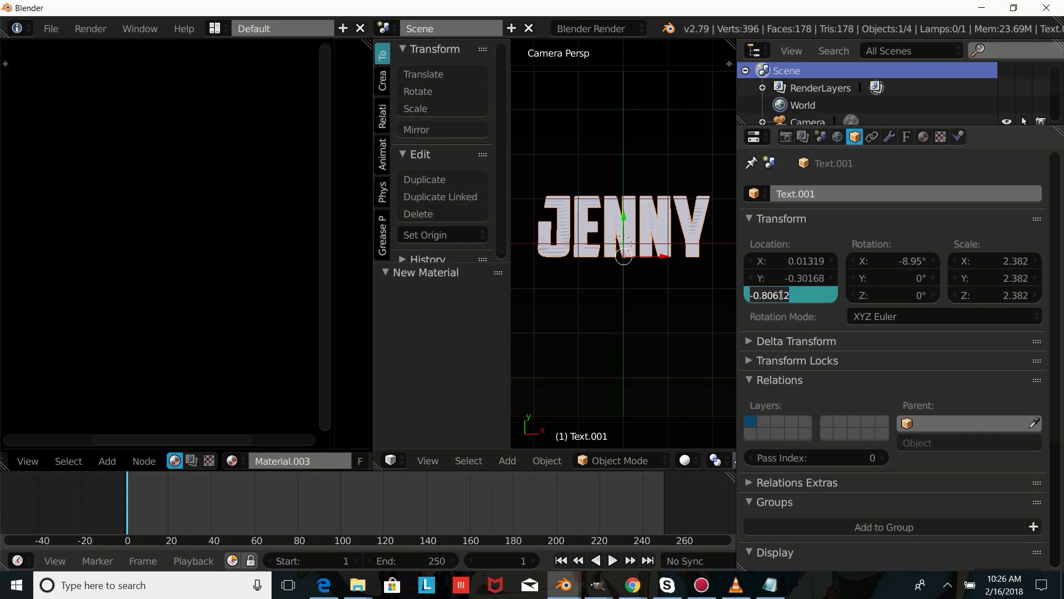
text(-0.836)
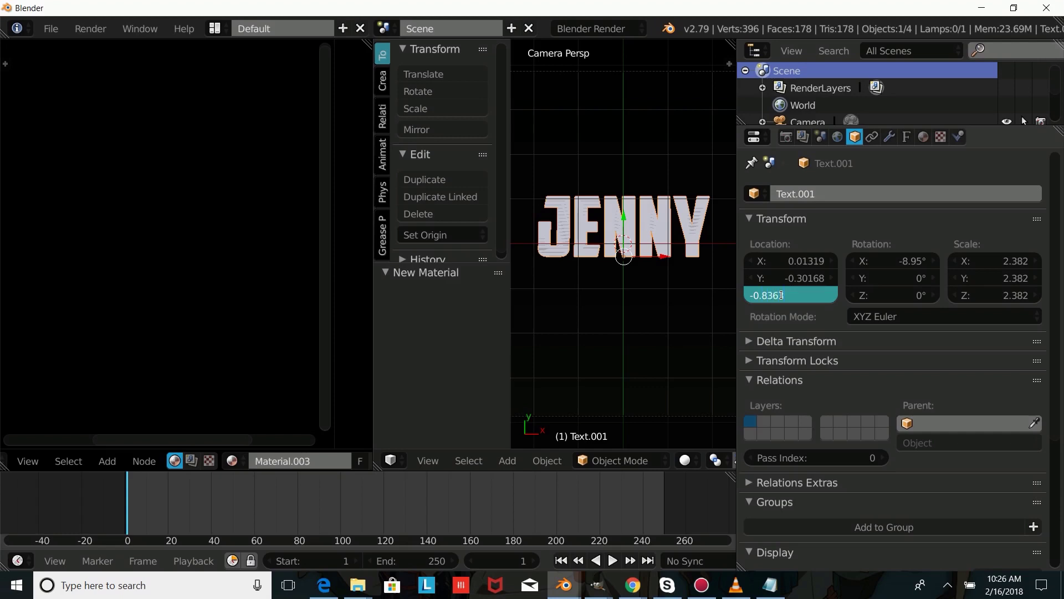
text(14)
key(Return)
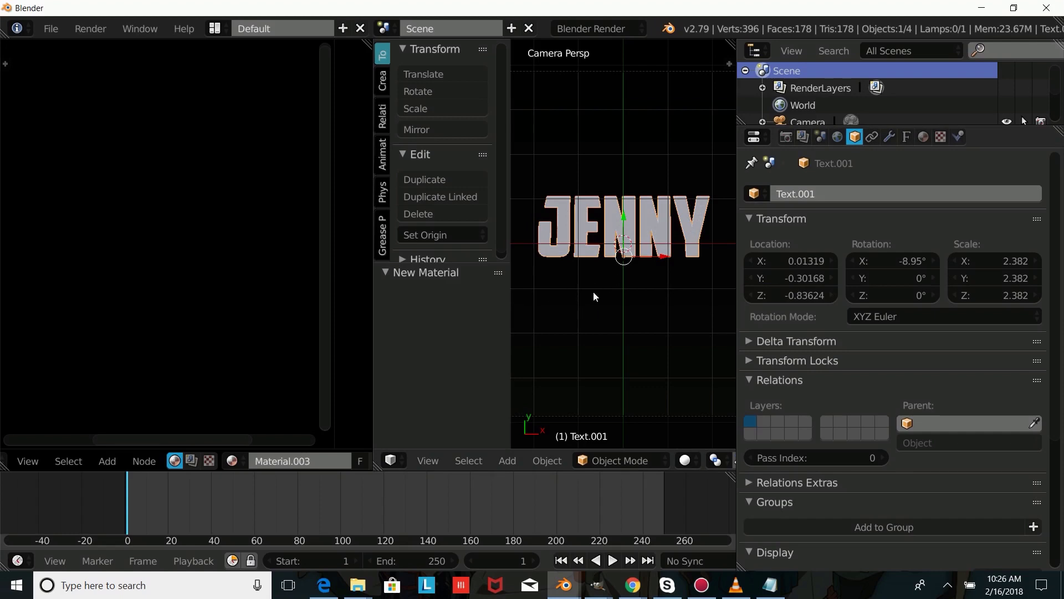
scroll(620, 278, up, 1)
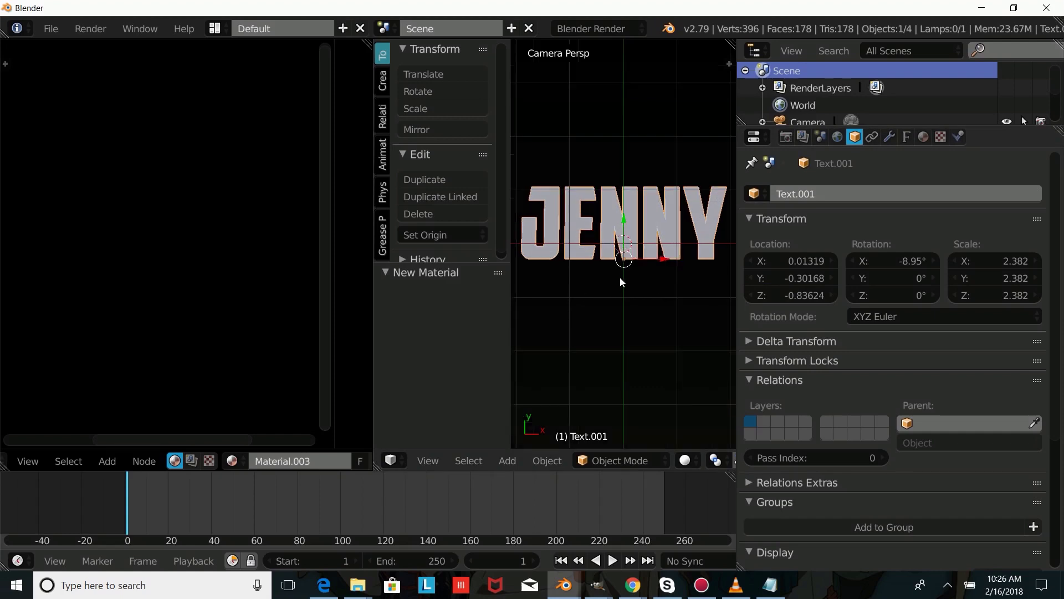
Step: Set the white duplicate text's Y location to -0.29800
click(770, 277)
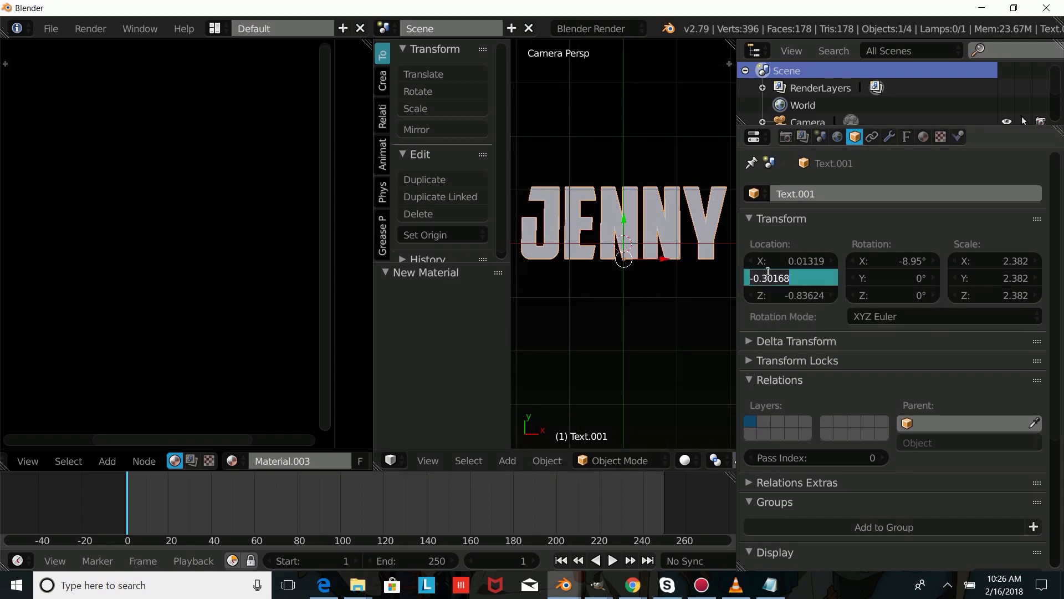
text(-0.29800)
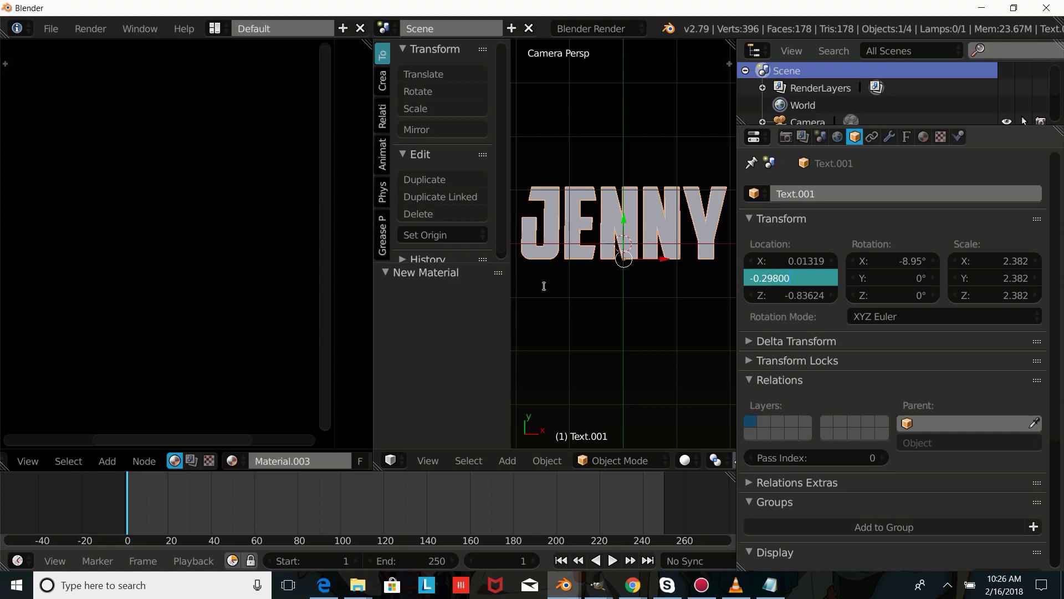
key(Return)
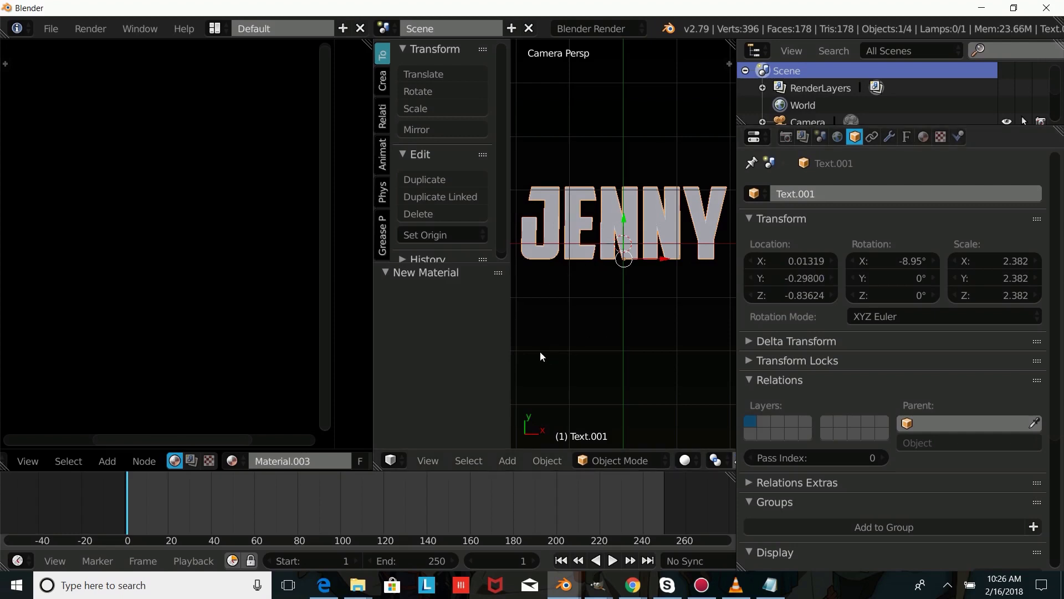
Step: Preview the white outline behind the gradient text in Rendered viewport shading and return to Solid shading
scroll(541, 355, down, 1)
click(686, 460)
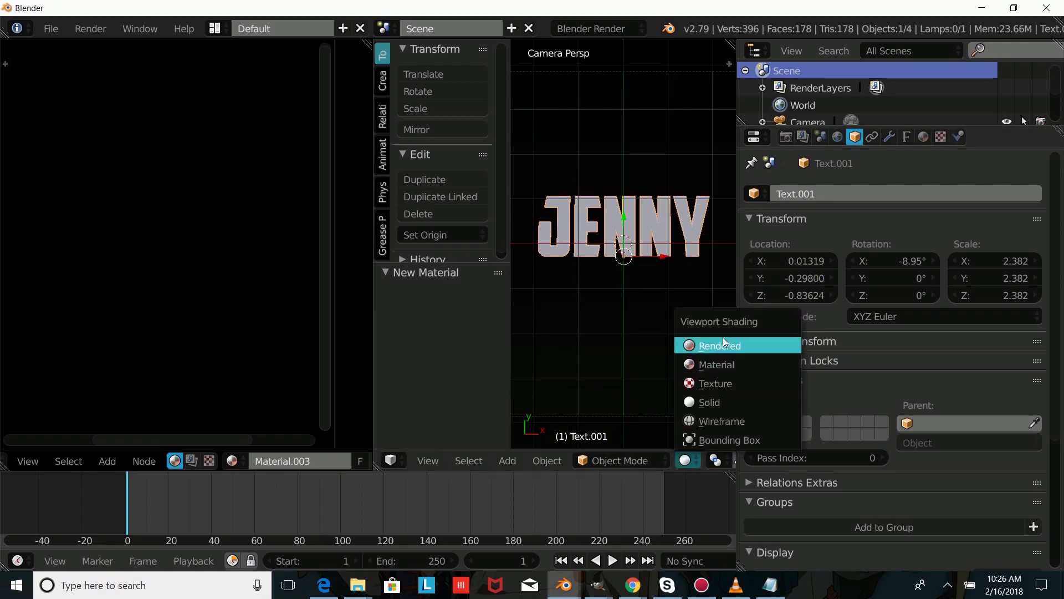
click(723, 338)
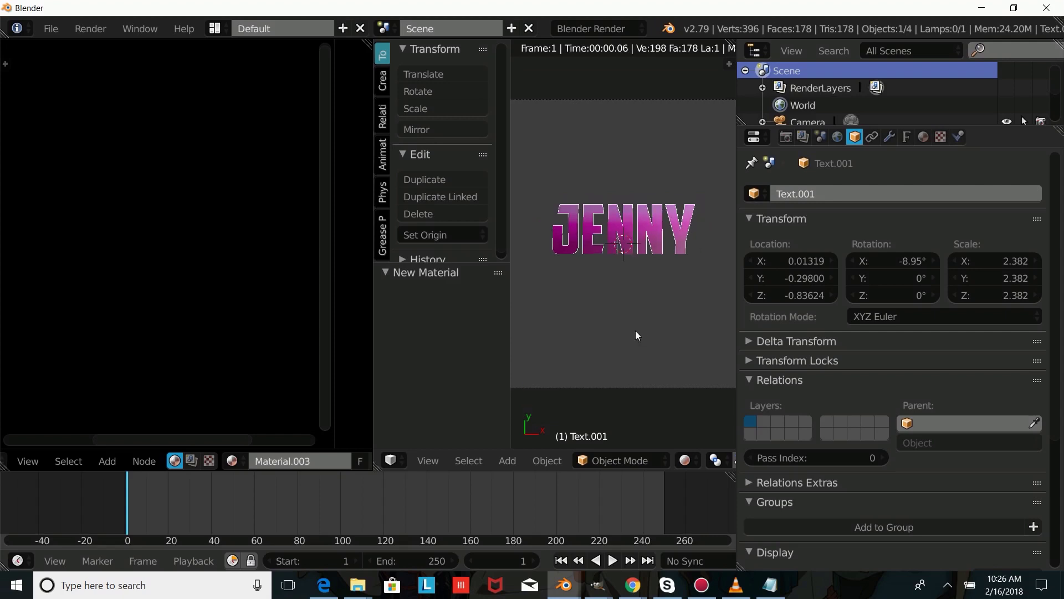
scroll(622, 256, up, 2)
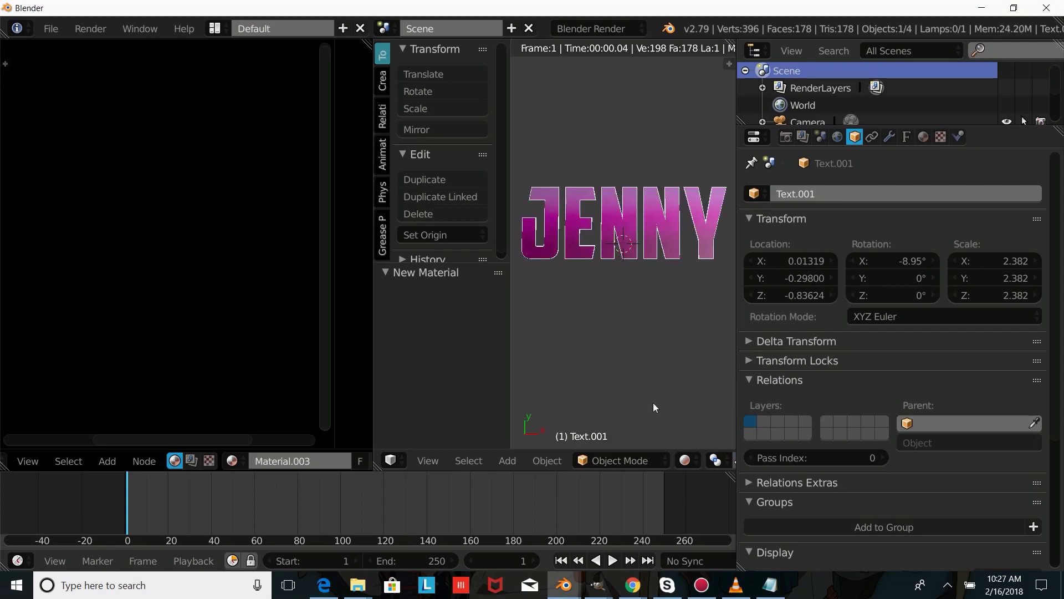
click(686, 461)
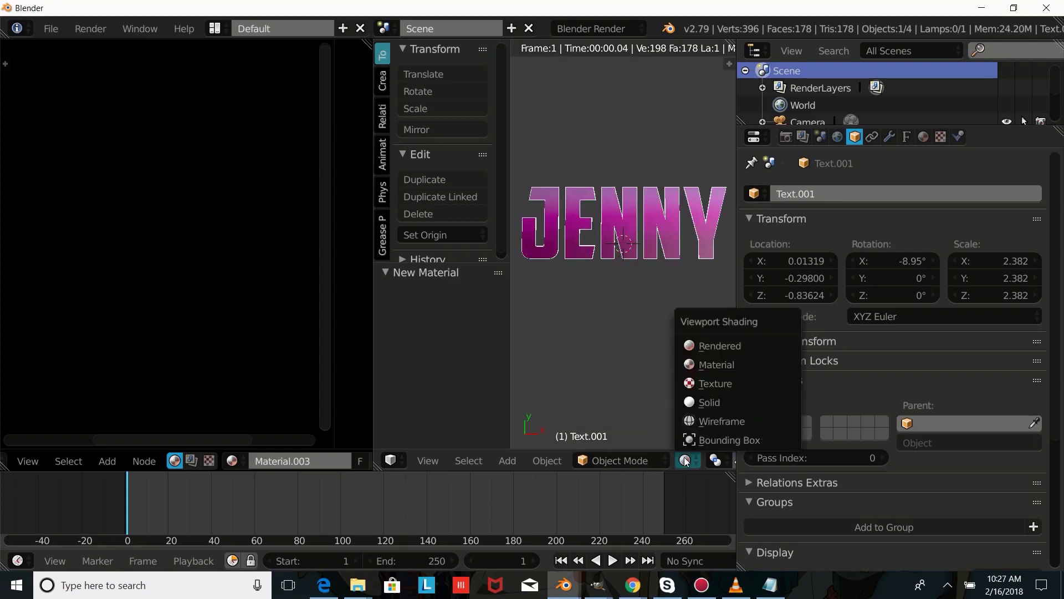
click(706, 402)
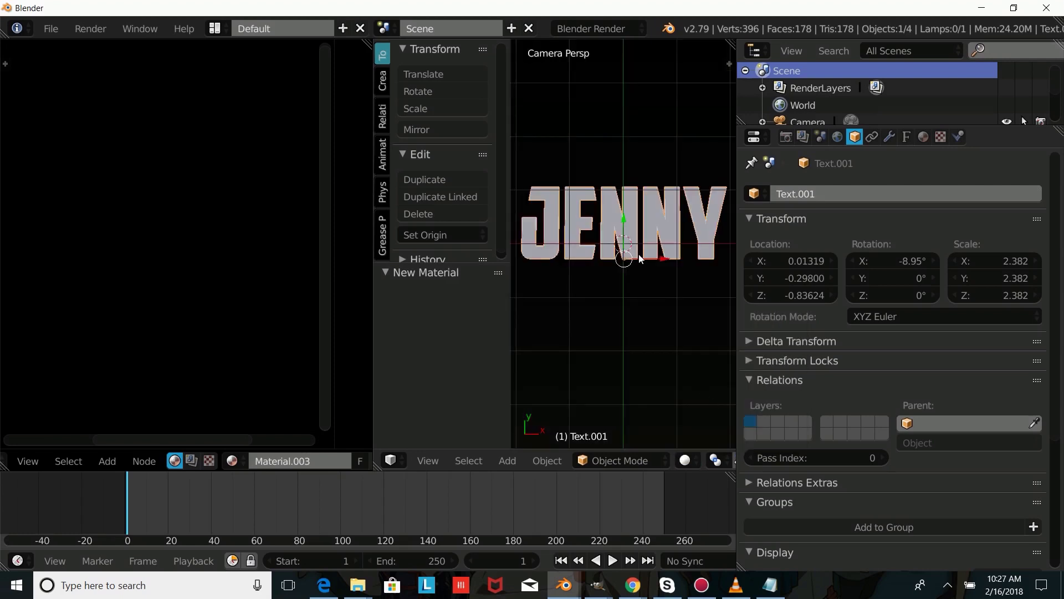
Step: Duplicate the white text in place and give the copy its own single-user material
key(shift+d)
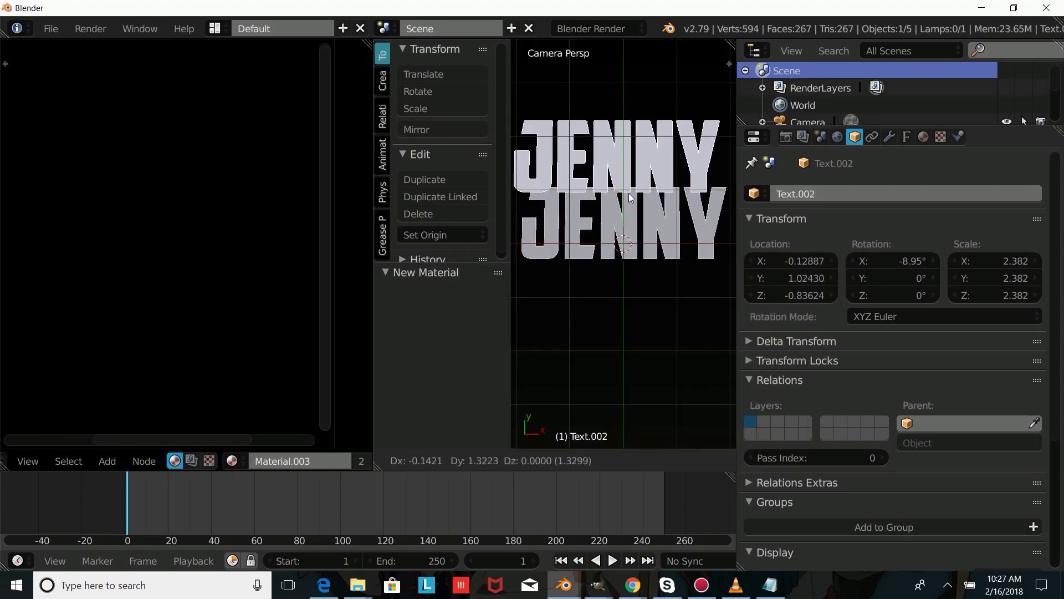
key(Escape)
click(905, 137)
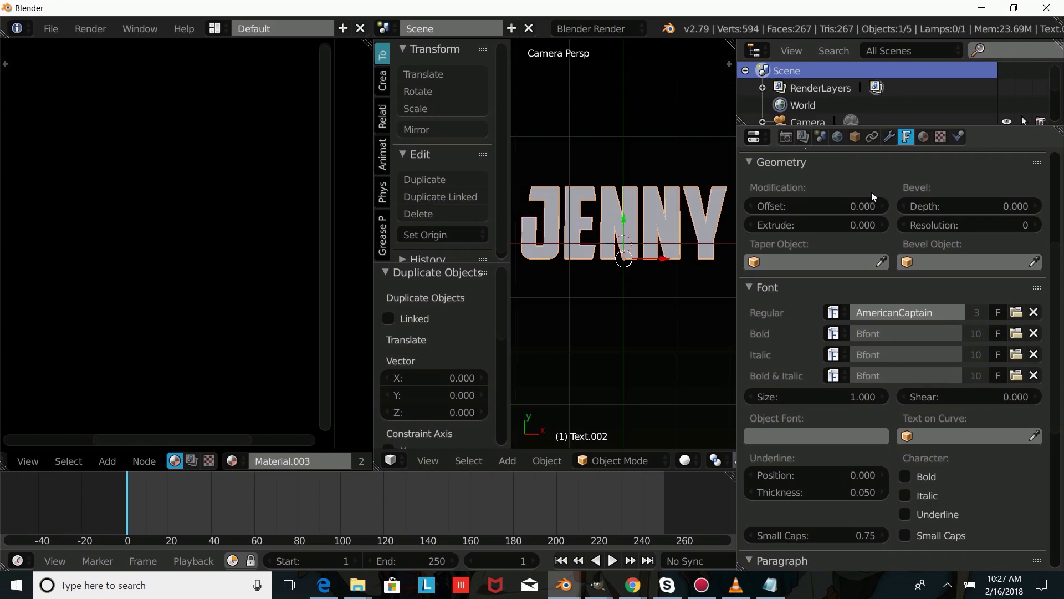
click(923, 137)
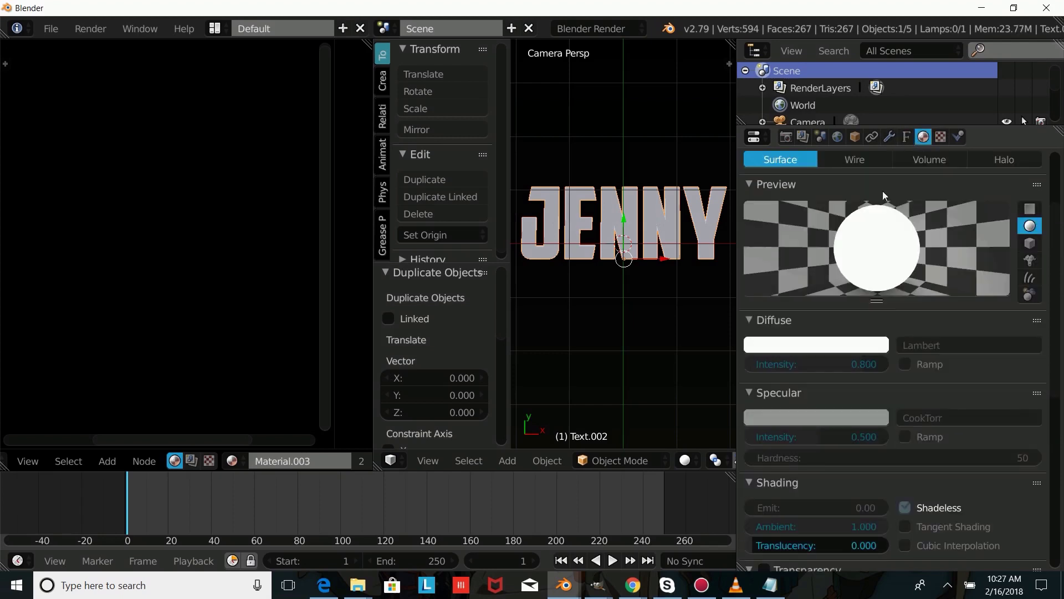
click(915, 248)
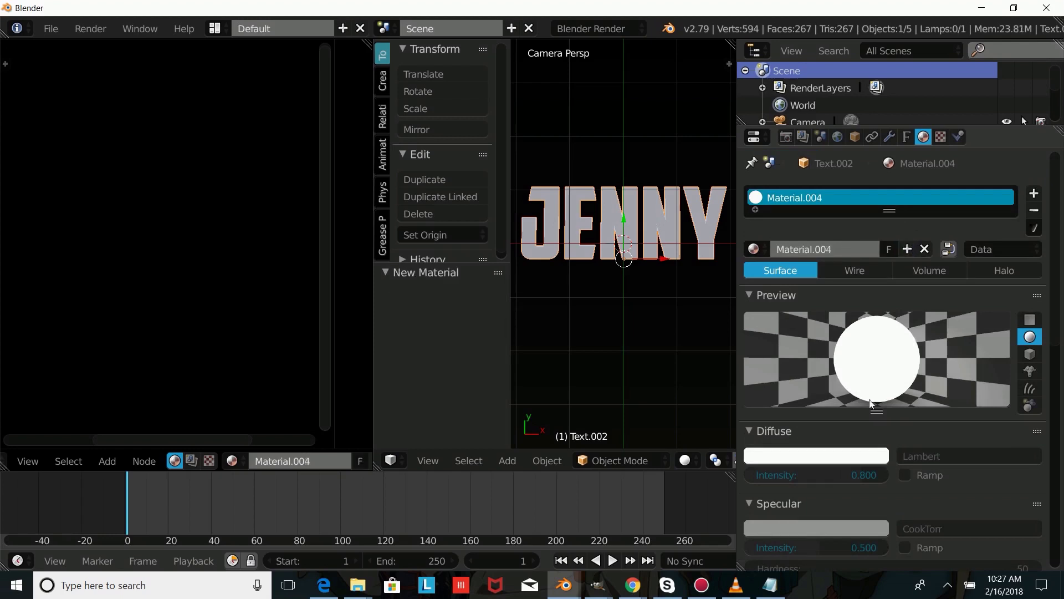
Step: Set the new copy's diffuse color to the dark magenta hex value 6D0060
click(868, 462)
click(836, 397)
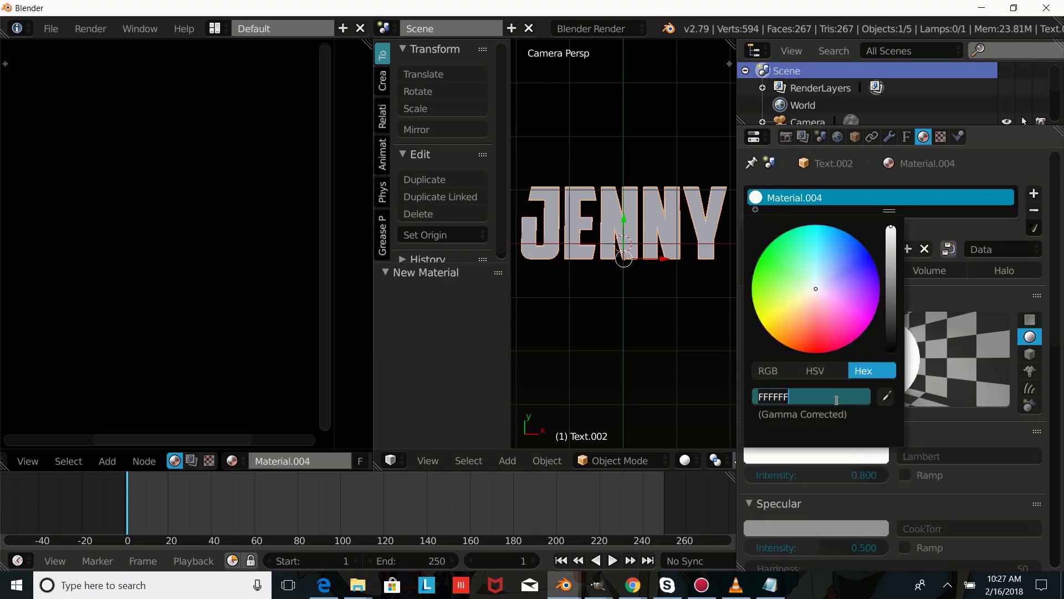
text(6D00)
text(6D)
key(Return)
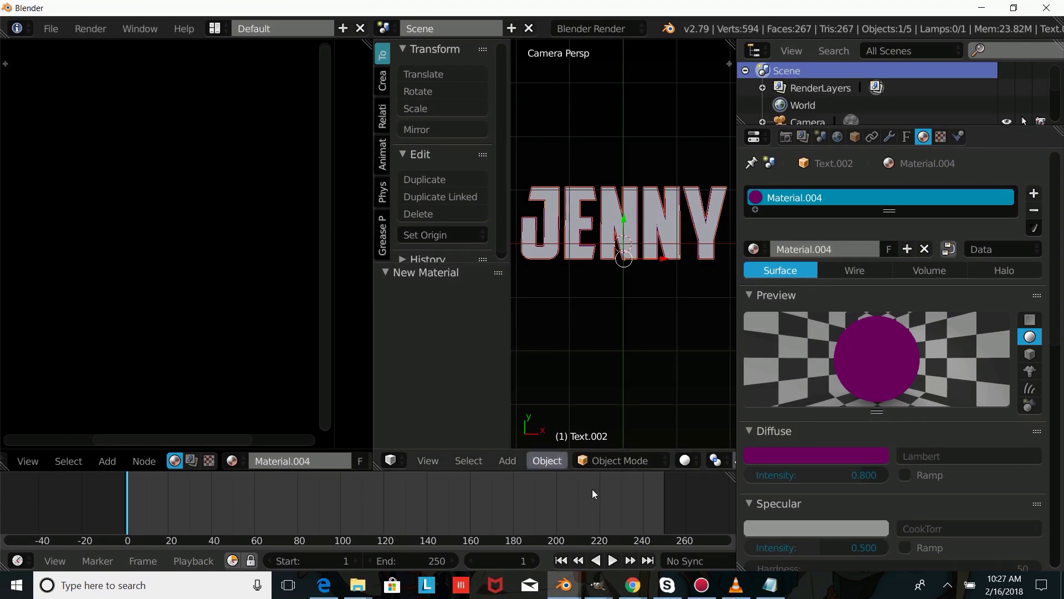
Step: Set the dark magenta text's Y location to -0.33075
click(906, 136)
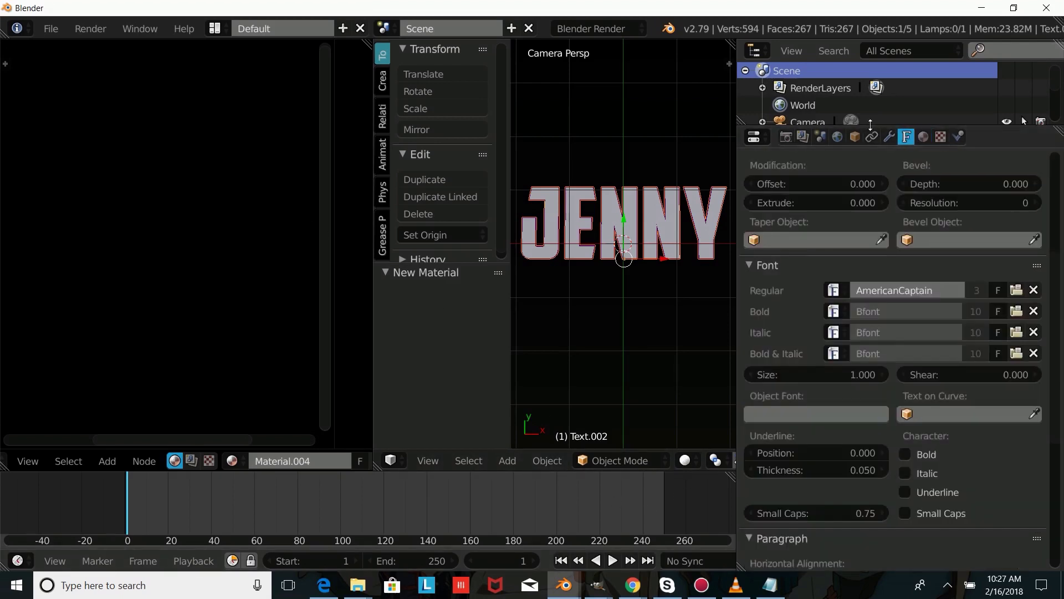
click(856, 136)
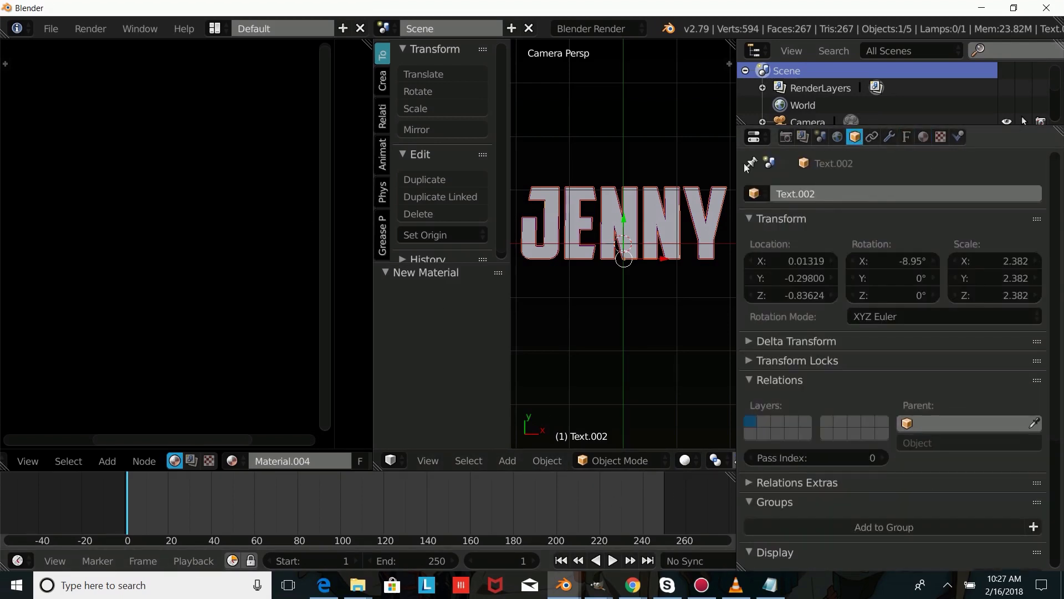
click(801, 277)
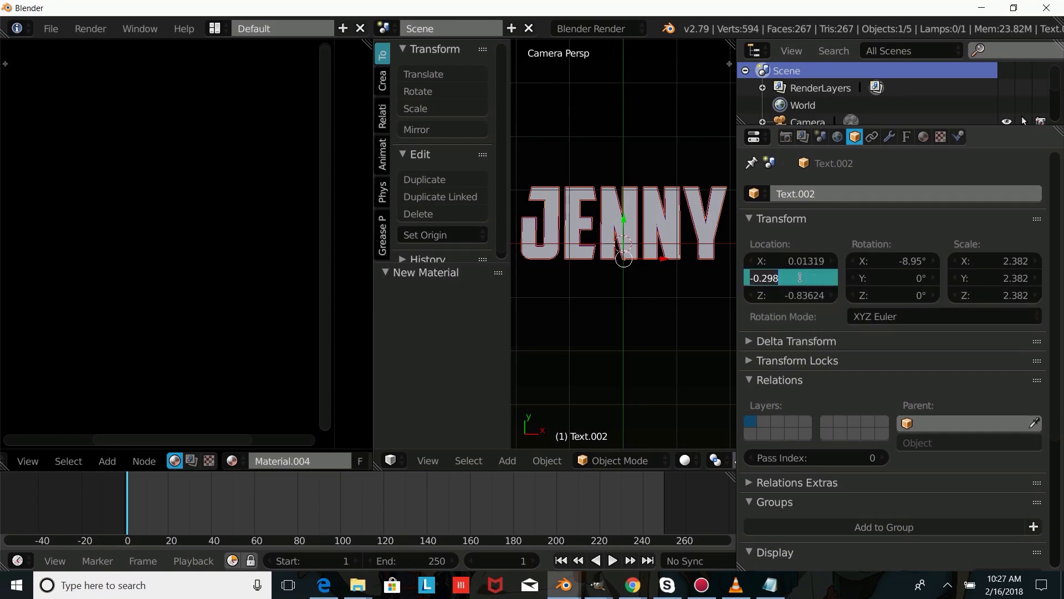
text(-0.33075)
key(Return)
Step: Try 0.83624 as the dark magenta text's Z location and return it to -0.83624
double_click(780, 296)
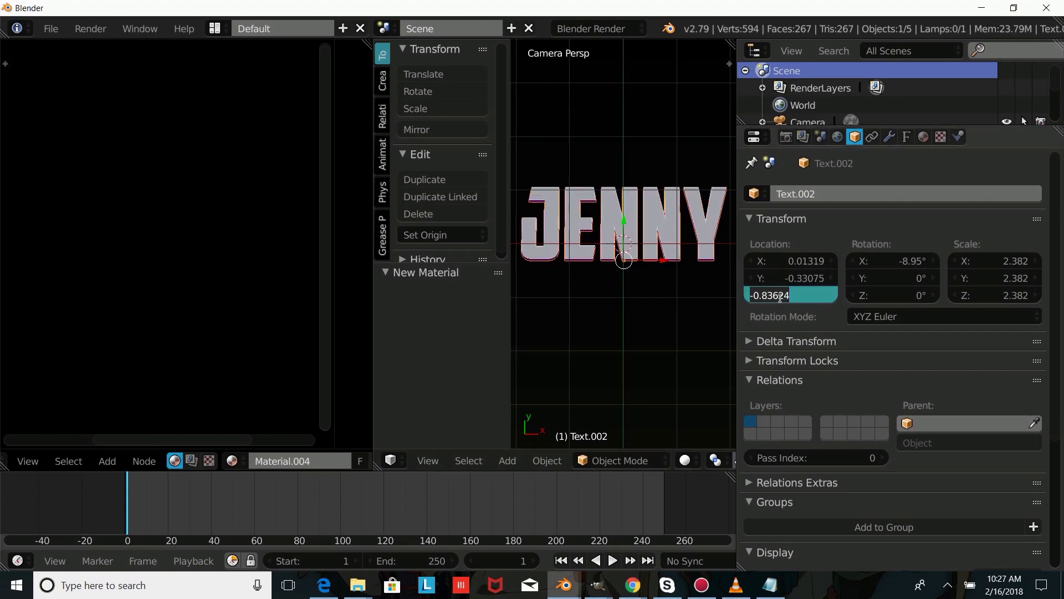
text(0.836)
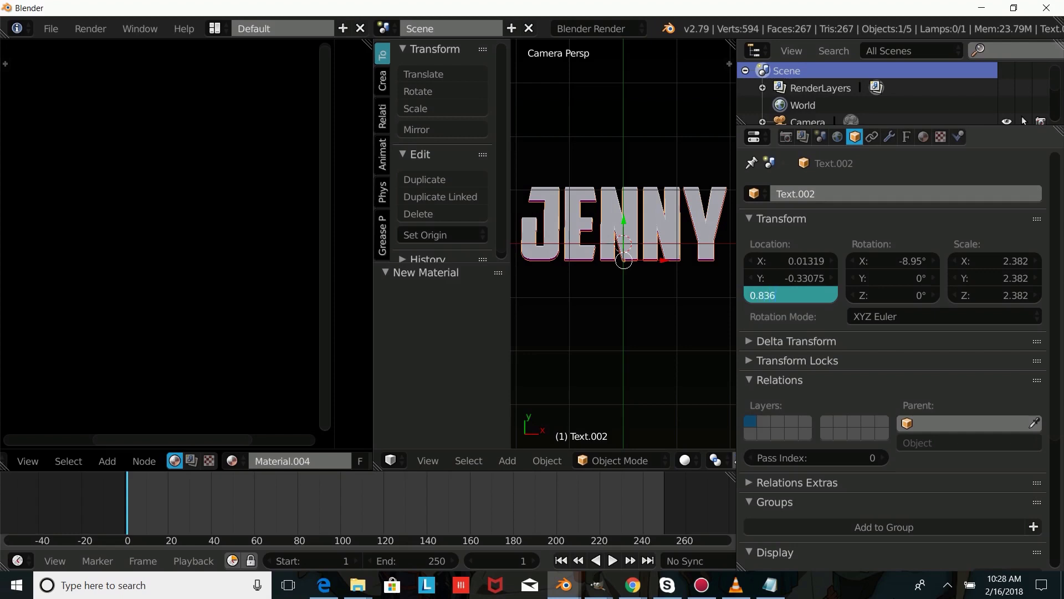
text(24)
key(Return)
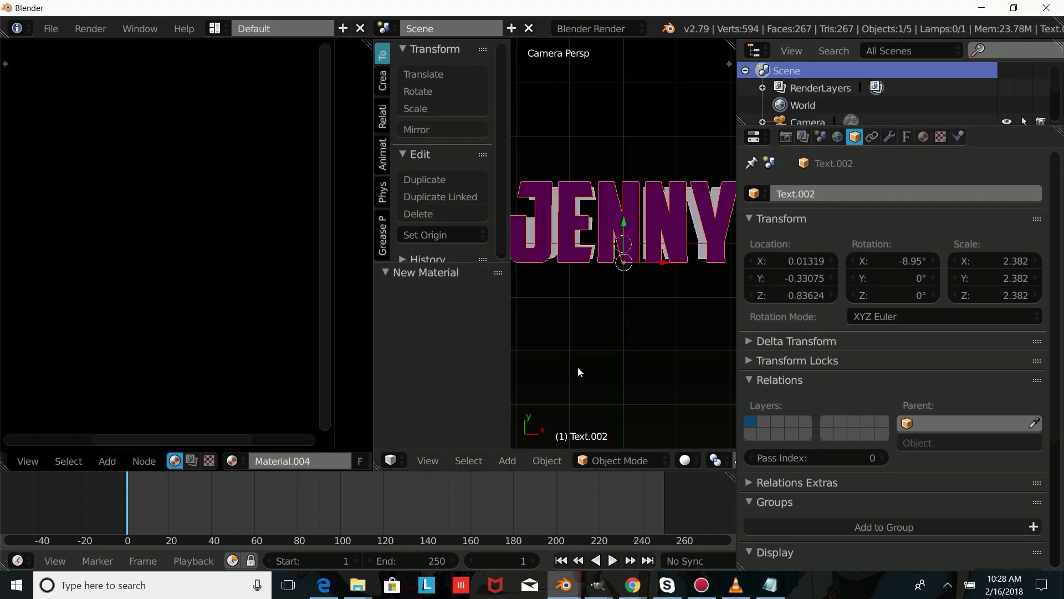
click(795, 294)
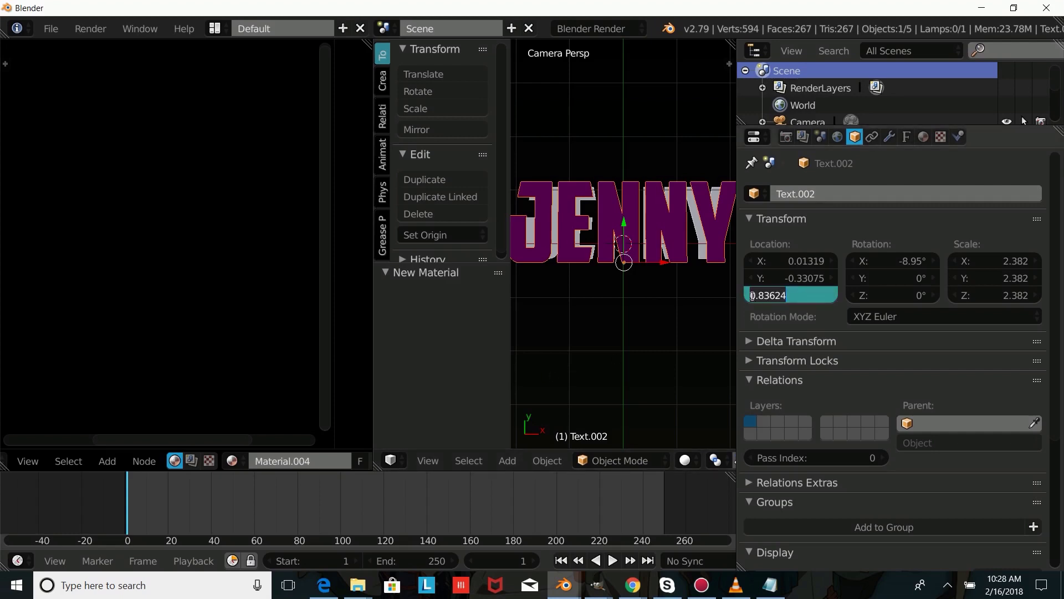
text(-0.83624)
key(Return)
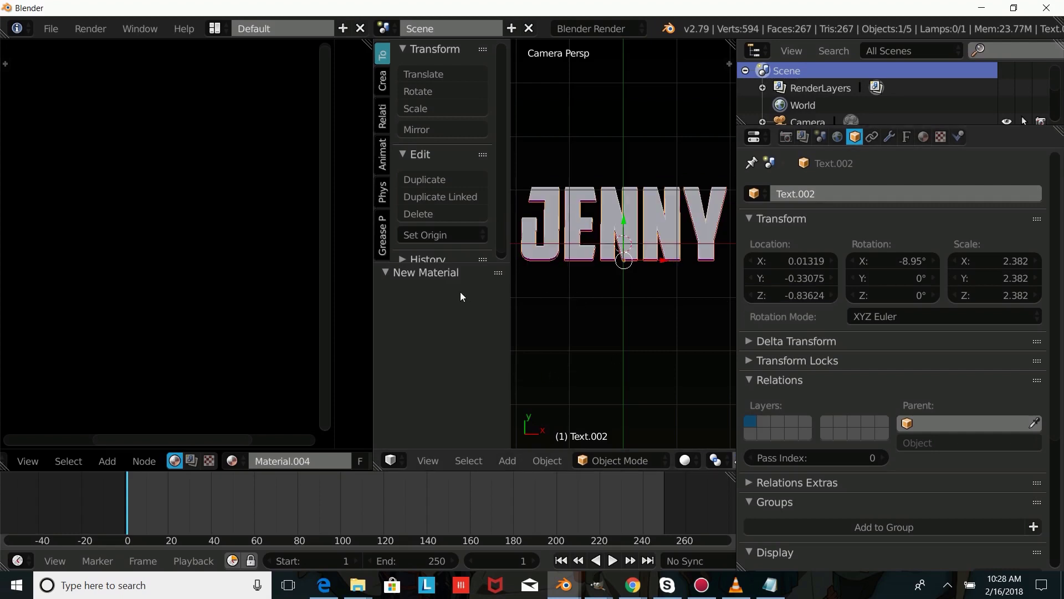
Step: Inspect the dark magenta layer up close in Rendered viewport shading and switch back to Solid shading
click(685, 460)
click(721, 345)
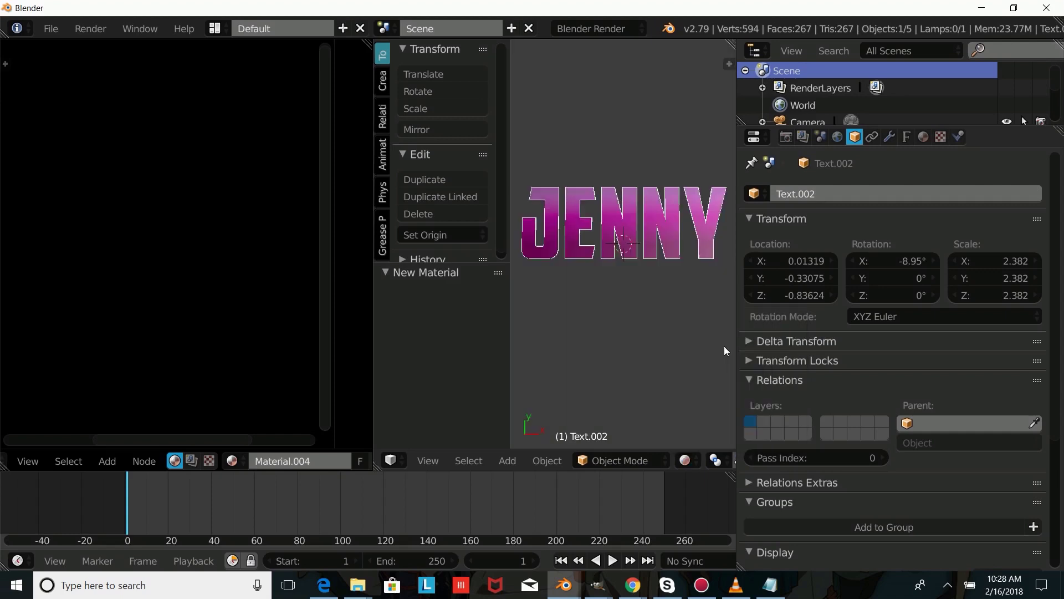
scroll(555, 271, up, 4)
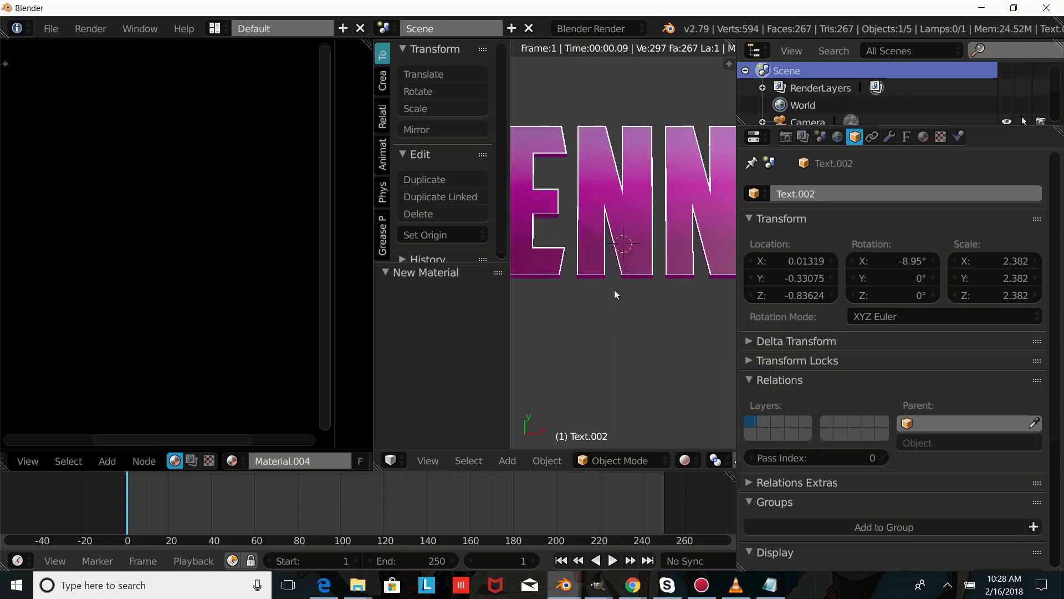
scroll(611, 295, down, 2)
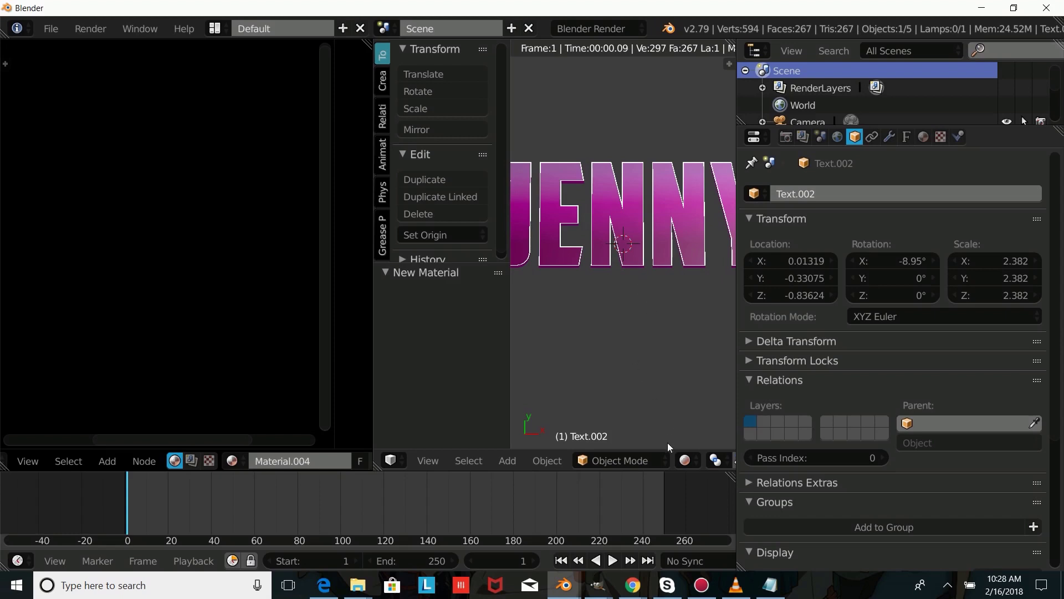
click(685, 460)
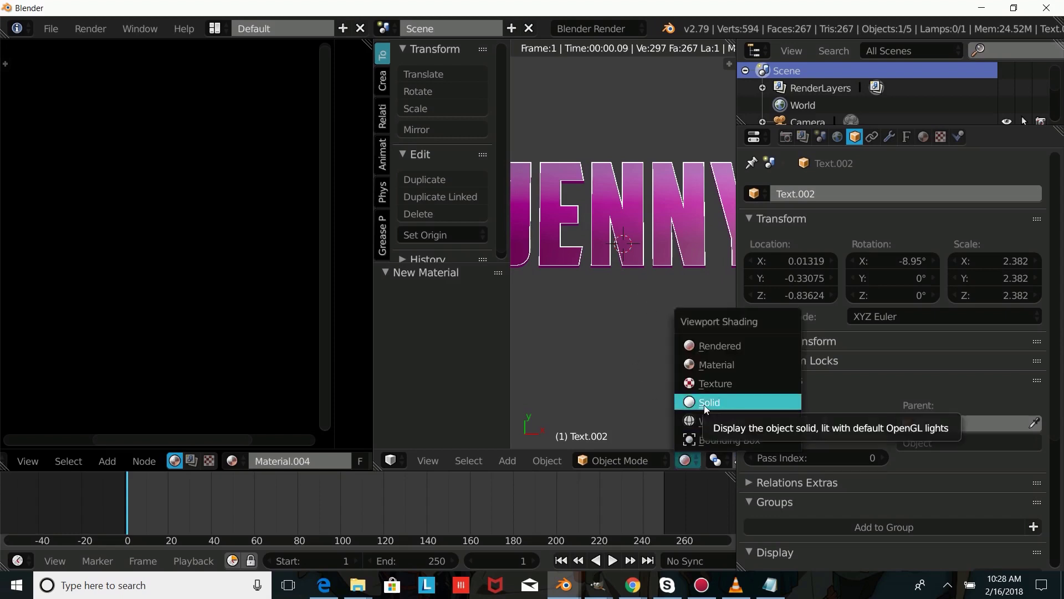
click(704, 402)
Step: Duplicate the dark magenta text in place
scroll(596, 278, down, 2)
scroll(594, 277, up, 1)
key(shift+d)
right_click(593, 210)
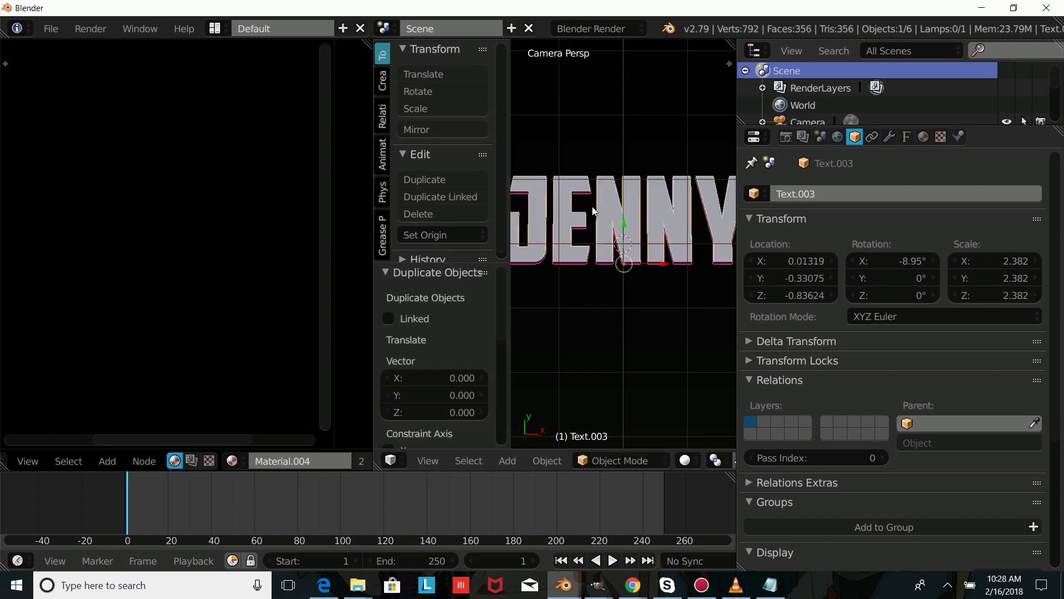
Step: Push the newest text copy back to a Z location of -1.09624
click(905, 137)
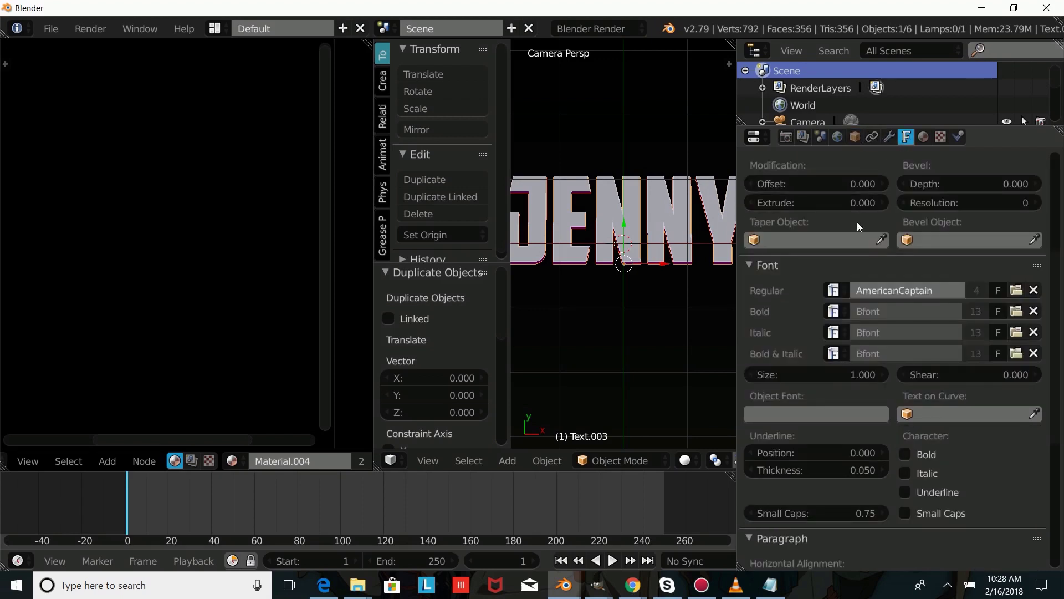
click(856, 137)
mouse_move(799, 291)
mouse_down()
mouse_move(781, 292)
mouse_move(799, 291)
mouse_up()
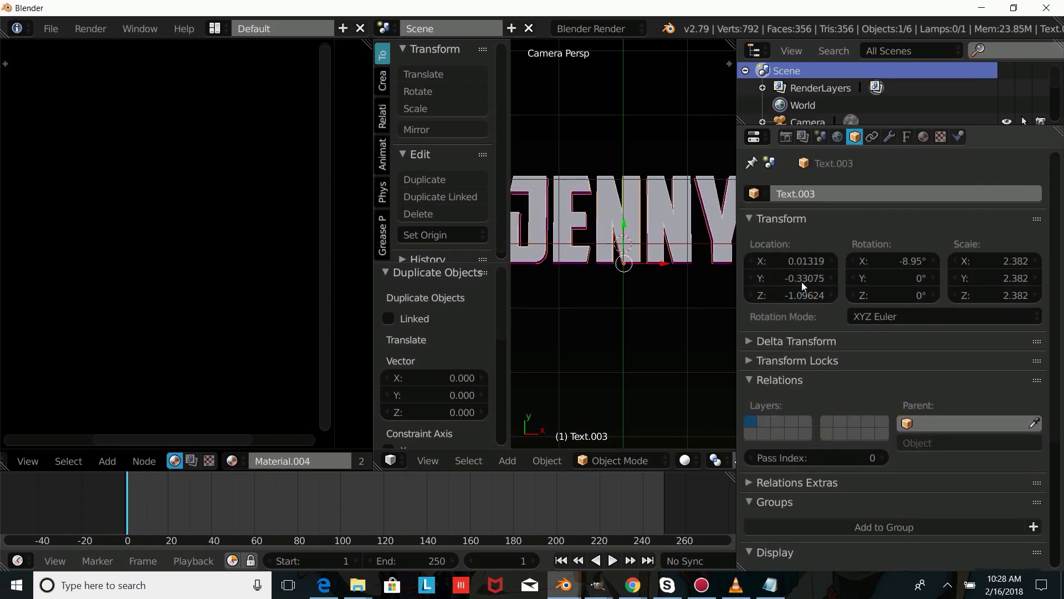
Step: Make the newest copy's material single-user and set its diffuse color to hex D9D9D9
click(921, 138)
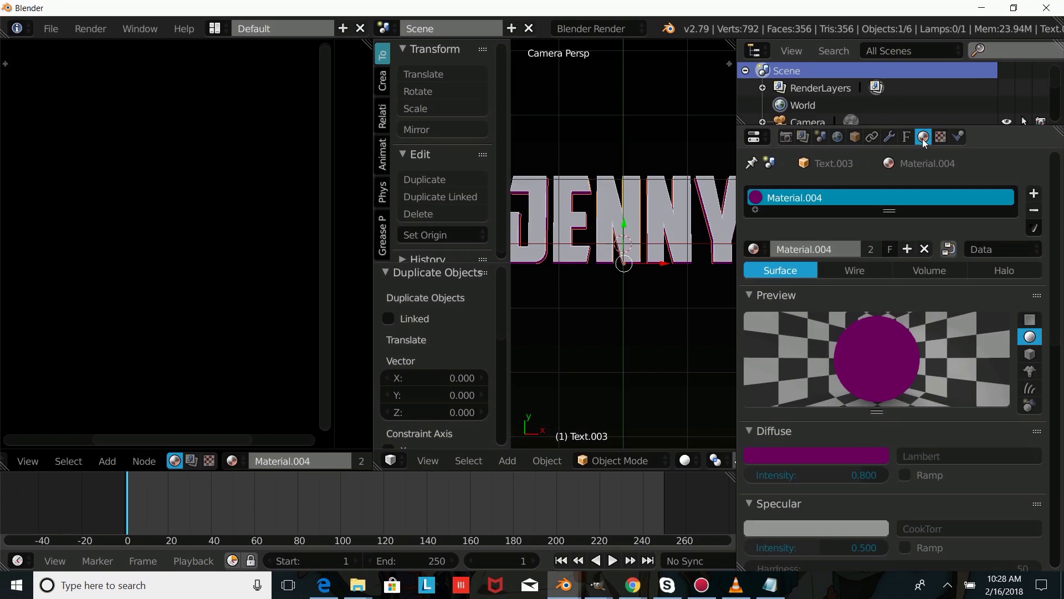
click(906, 248)
click(868, 450)
click(847, 396)
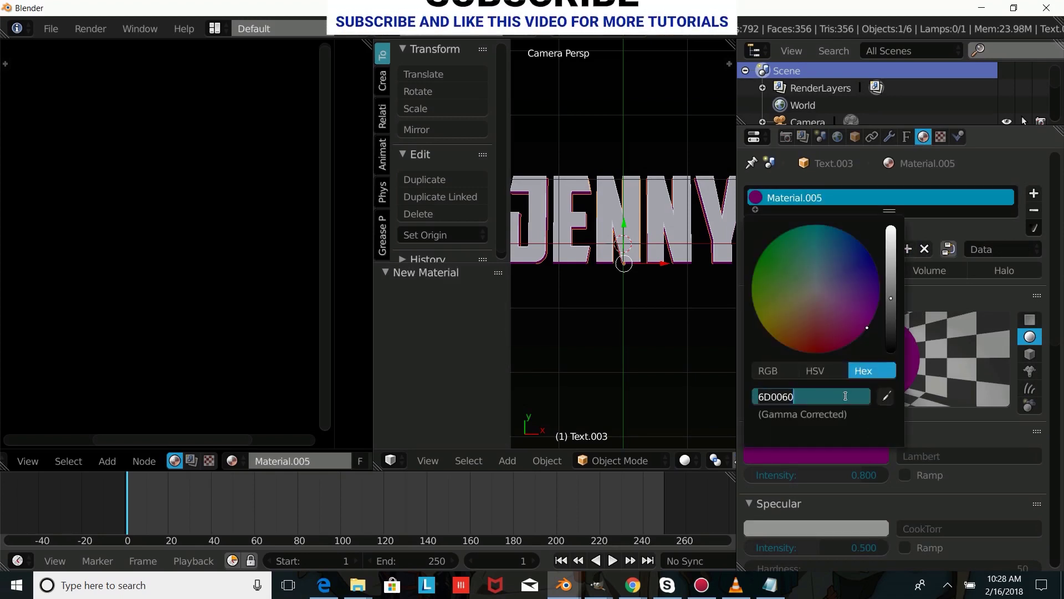
text(D9D9D9)
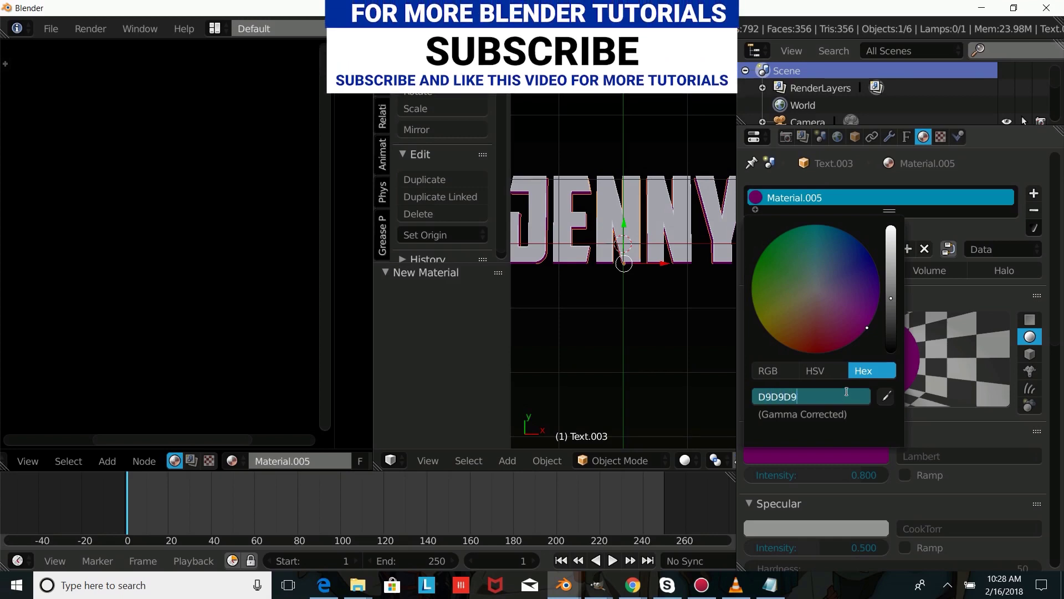
key(Return)
Step: Check the light gray layer behind the text in Rendered viewport shading and go back to Solid shading
click(686, 460)
click(715, 347)
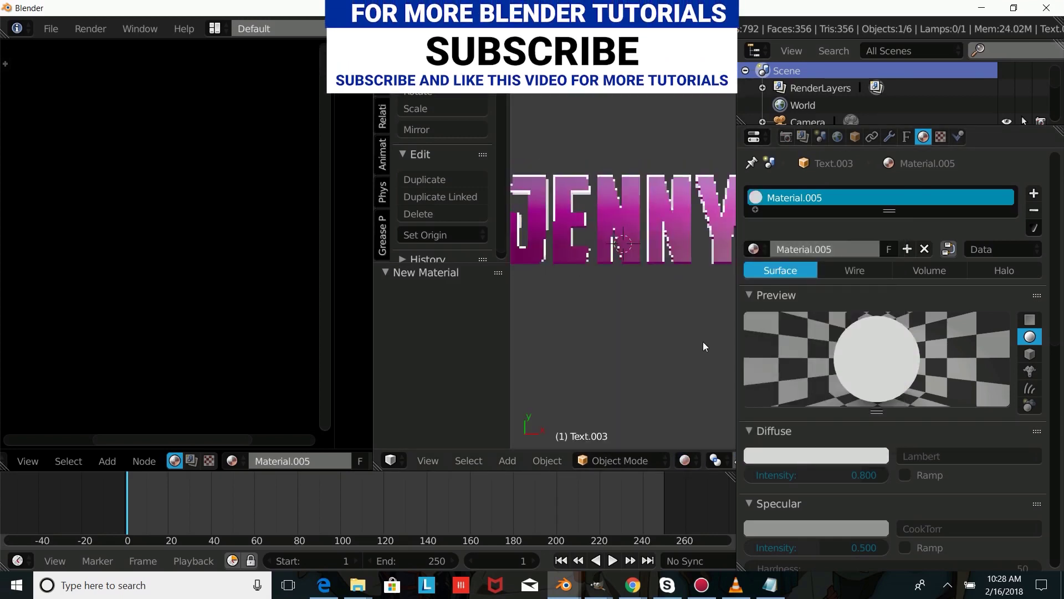
click(685, 460)
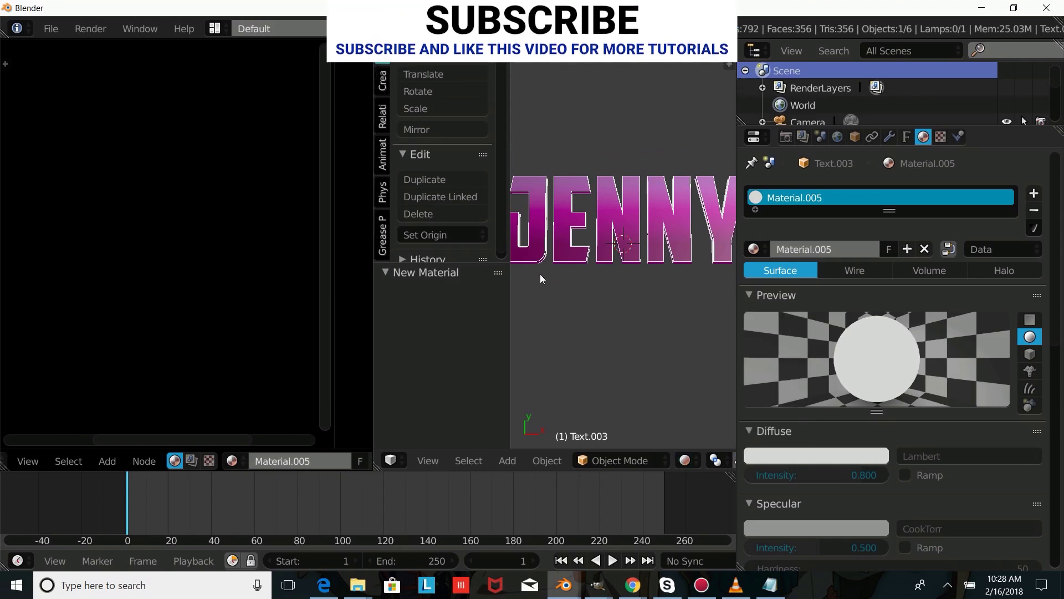
click(685, 460)
click(715, 529)
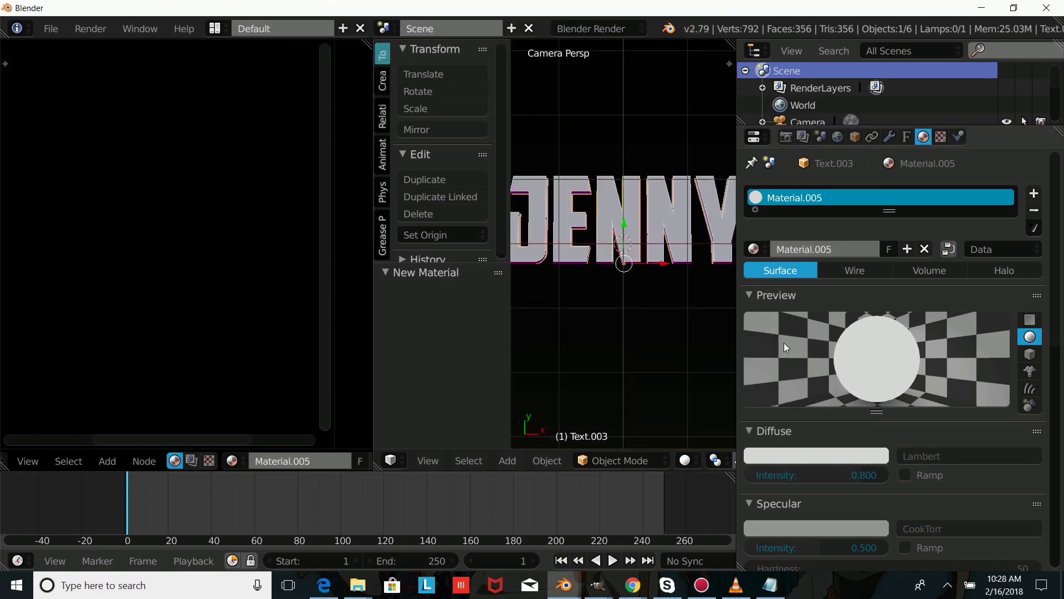
Step: Give the light gray text an extrude of 0.320 and a bevel depth of 0.015
click(906, 138)
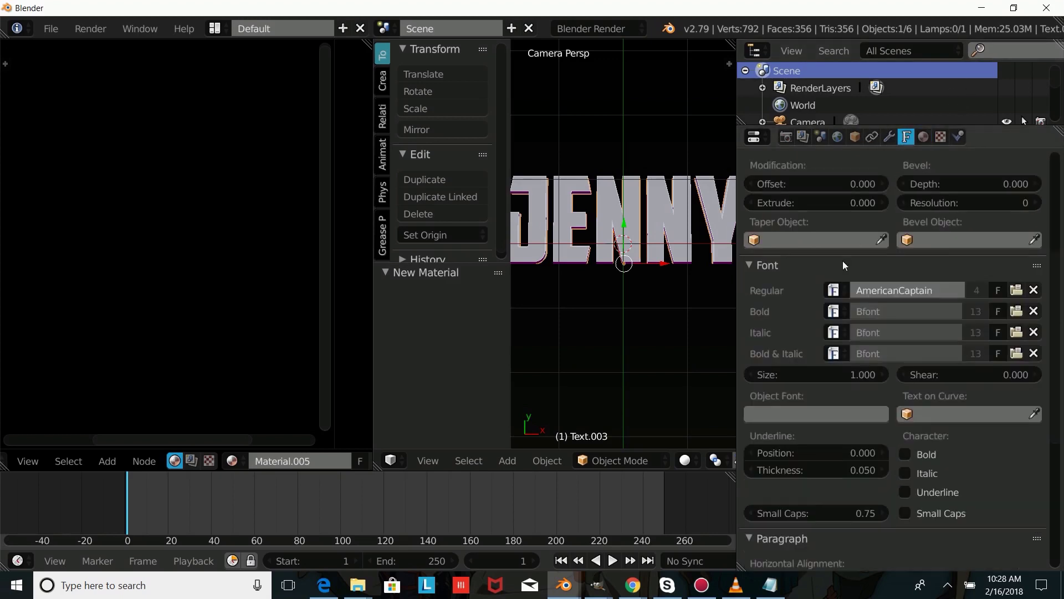
click(805, 201)
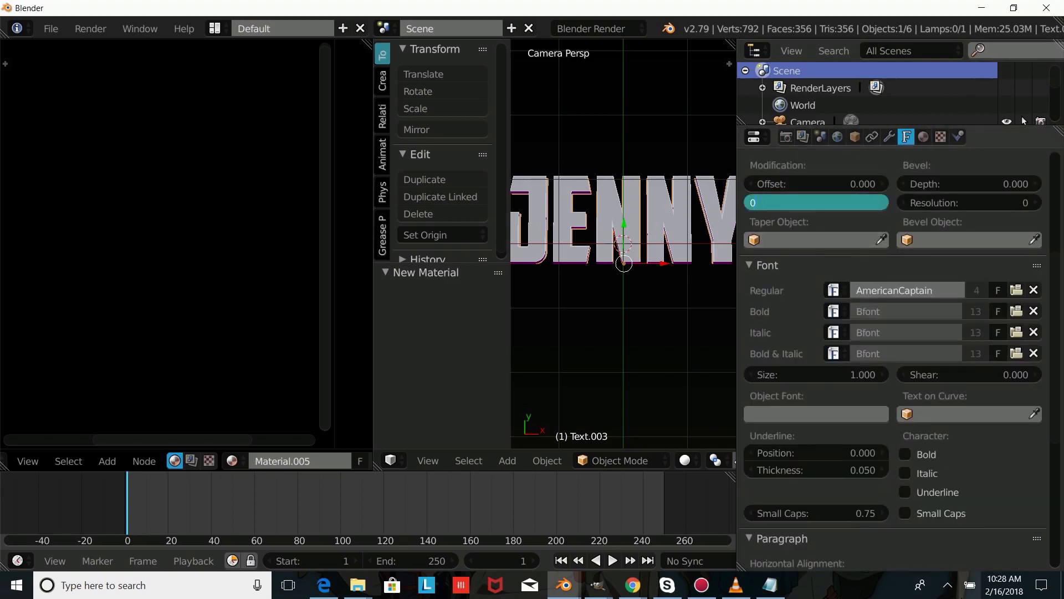
text(.320)
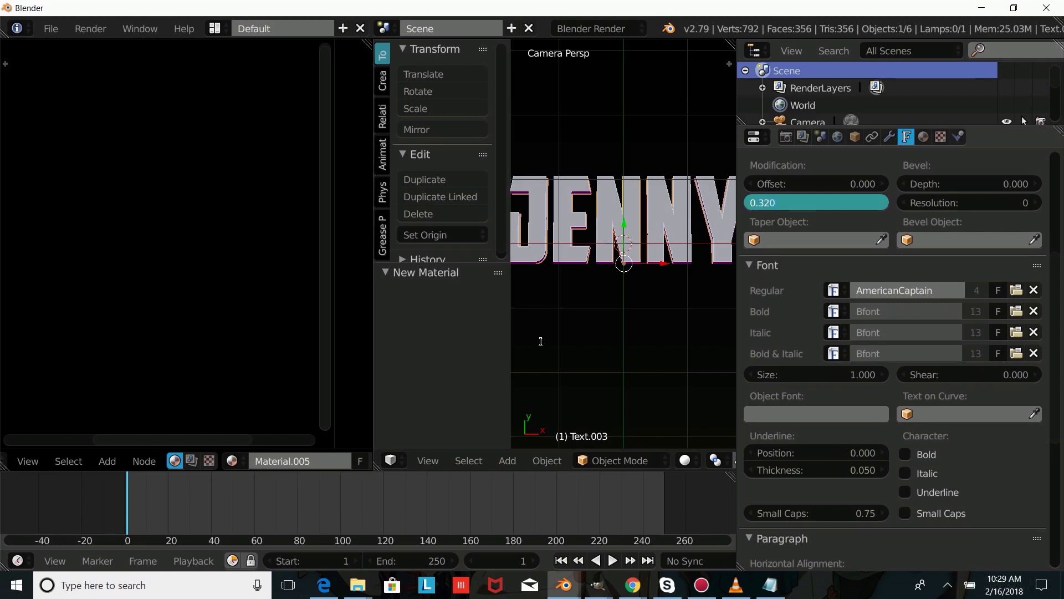
key(Return)
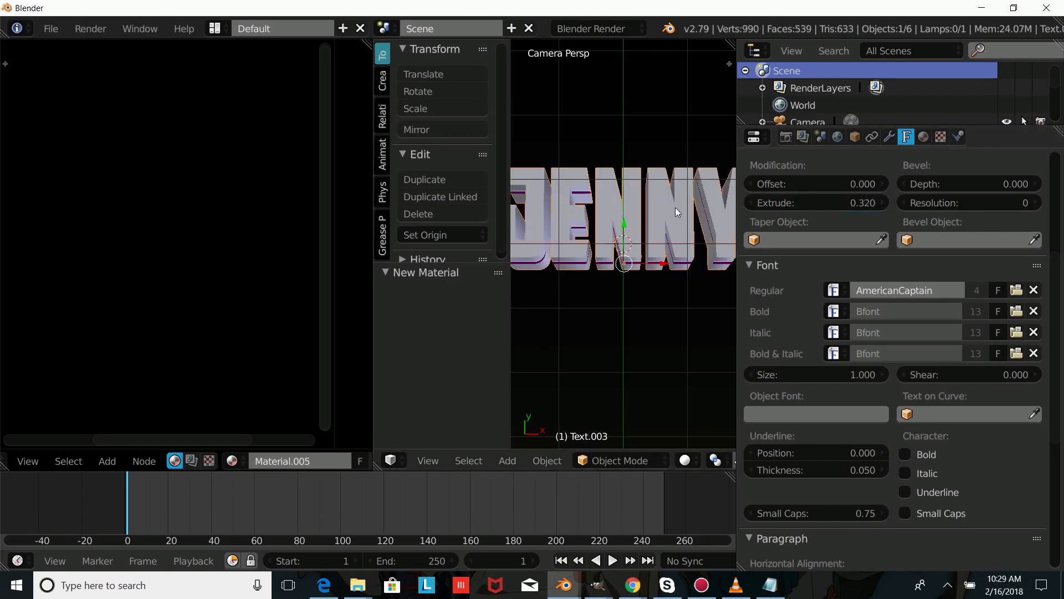
click(971, 184)
text(0.015)
key(Return)
Step: Set the light gray text's Y location to -0.39551 and its Z location to -1.41469
click(855, 136)
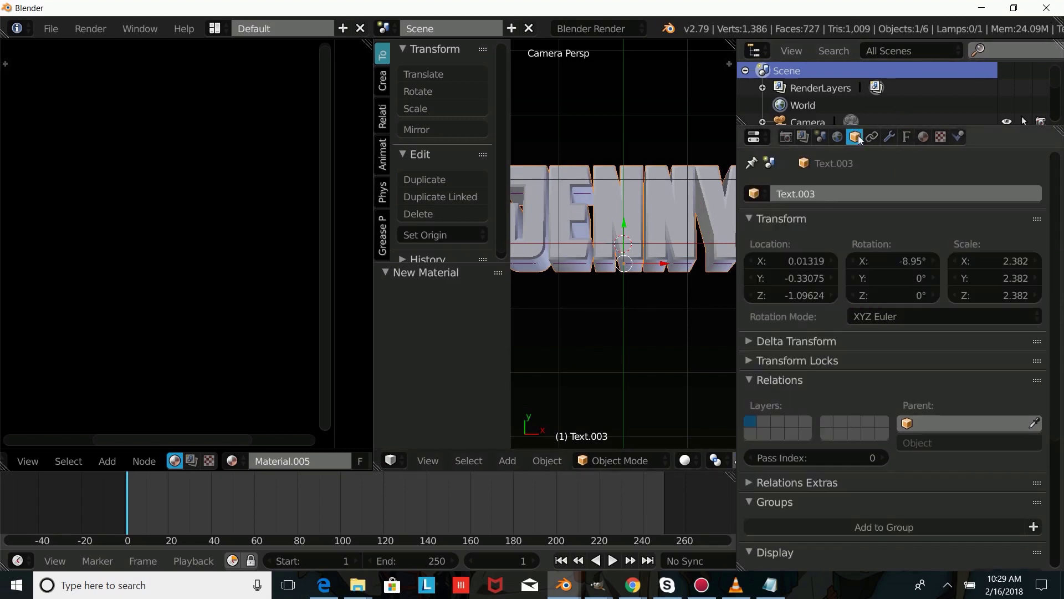
click(790, 278)
text(-)
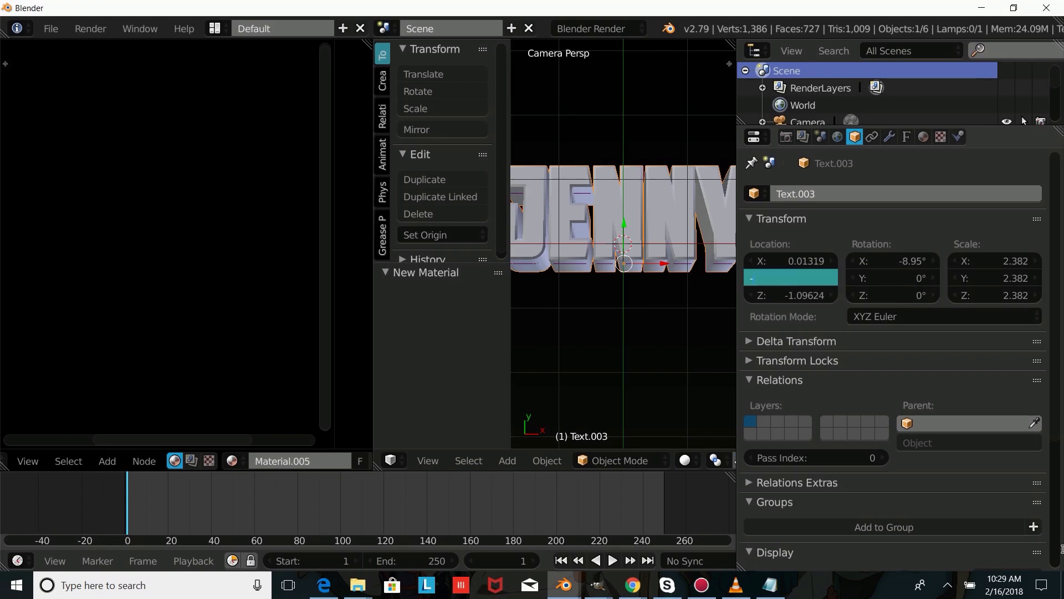
text(0.39551)
key(Return)
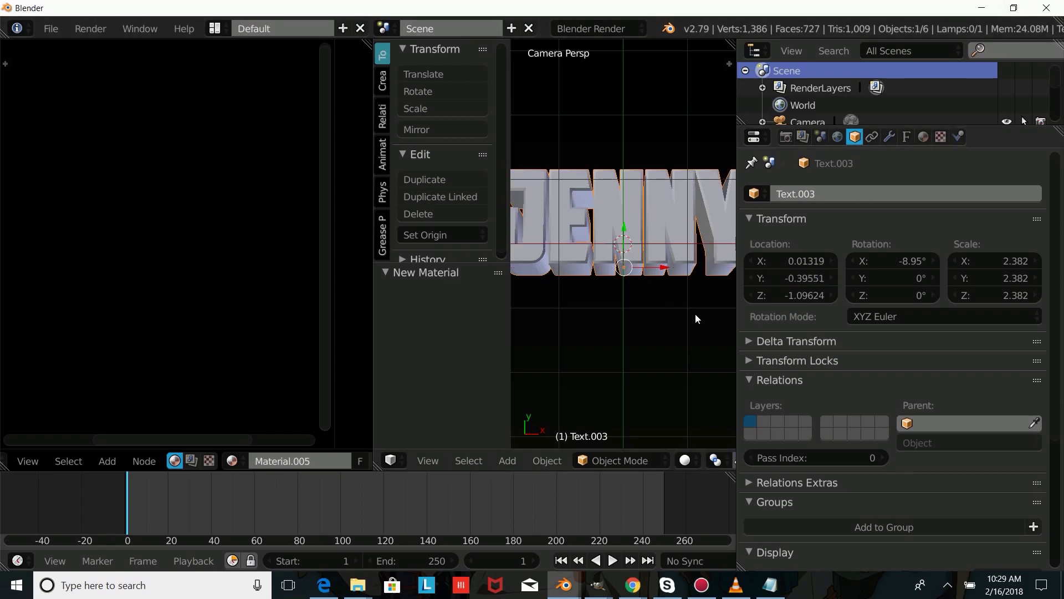
click(788, 296)
text(-)
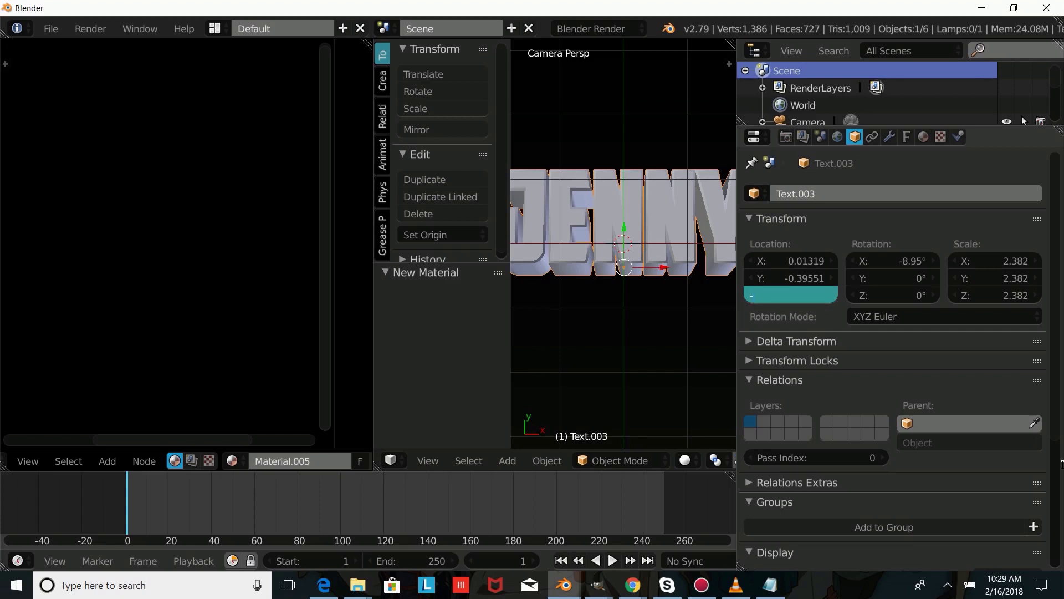
text(1.41469)
key(Return)
Step: Display the viewport in Rendered shading and push the light gray text back to a Z location of -1.79469
click(685, 460)
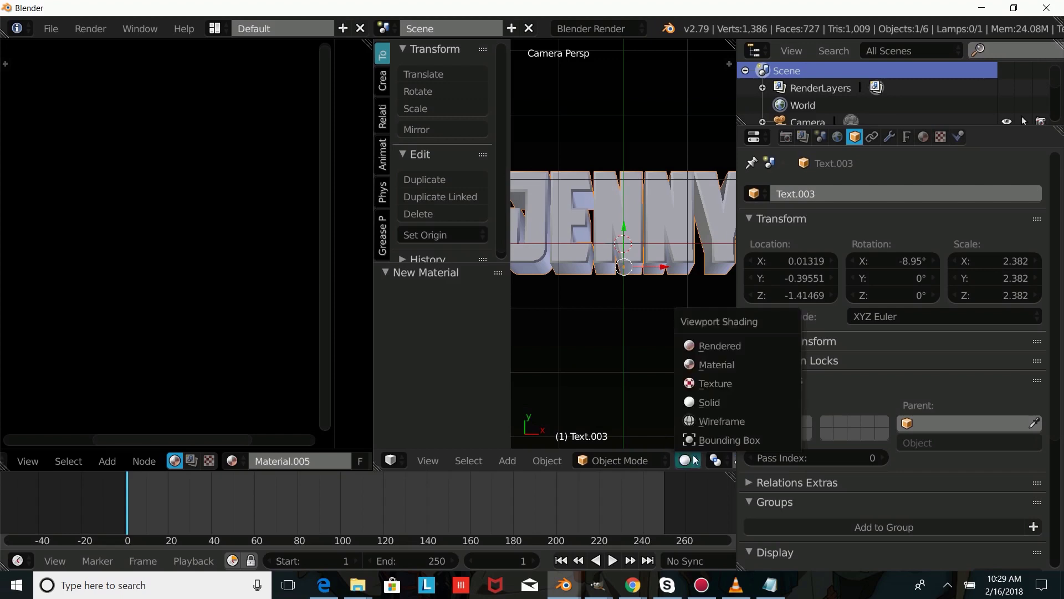
click(721, 342)
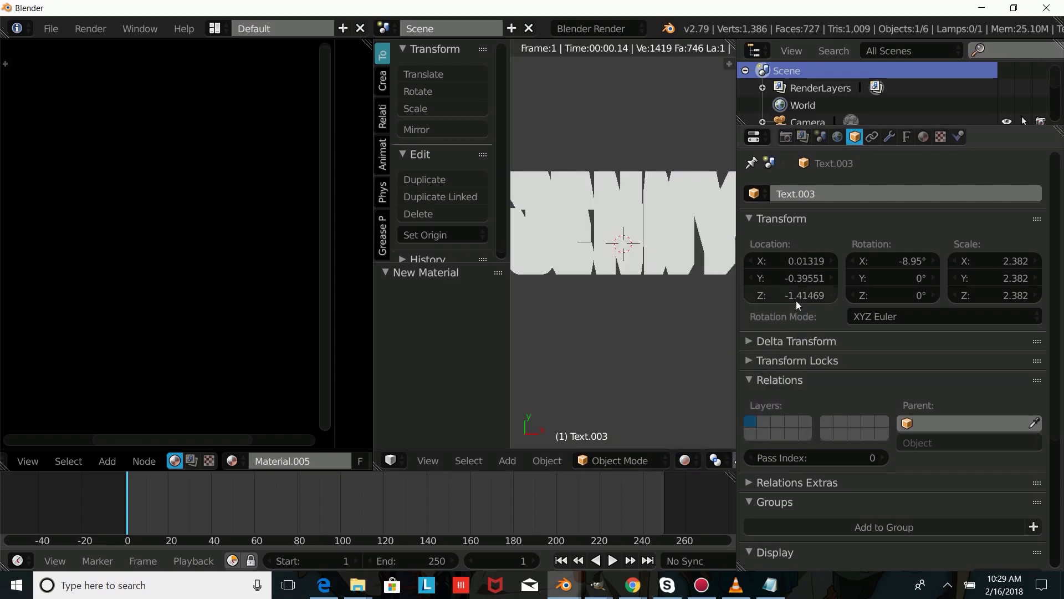
drag(796, 296, 765, 295)
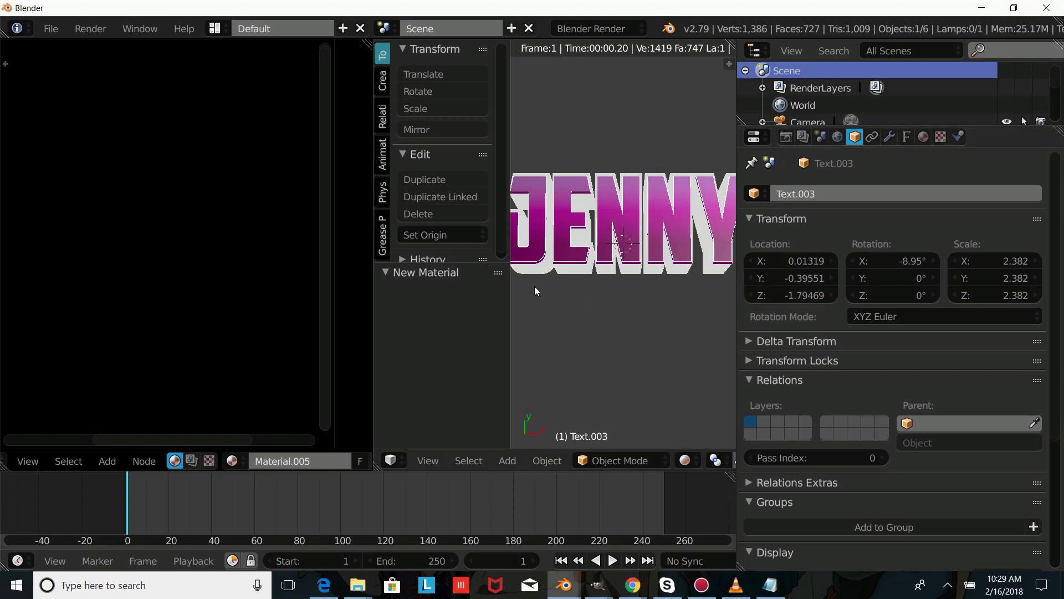
scroll(534, 287, down, 3)
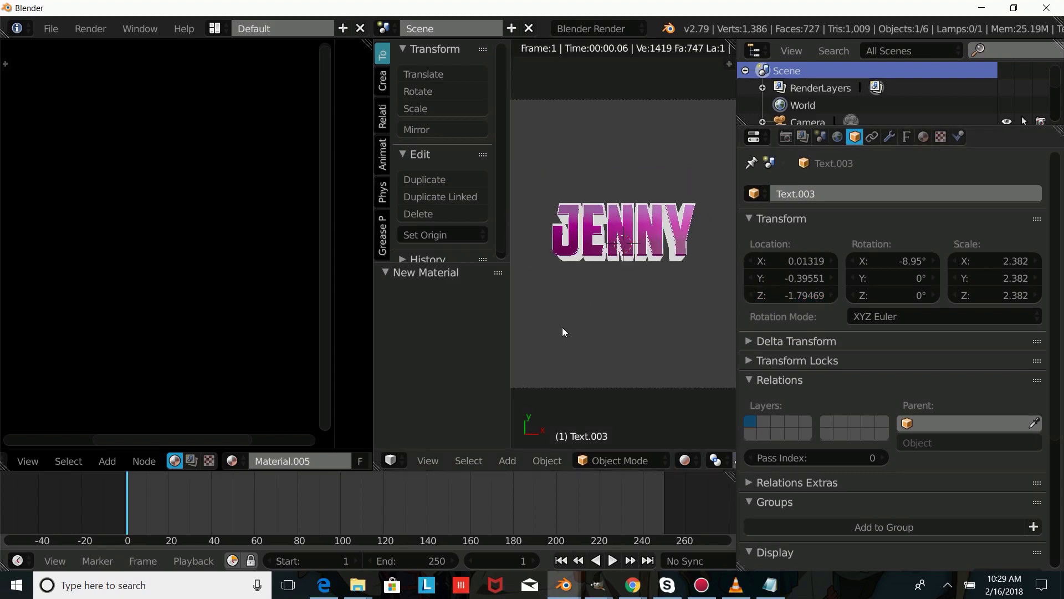
Step: Select the front gradient text, shift its color ramp's last stop slightly toward the light end, and recolor the middle stop to hex FF65BC
right_click(643, 240)
drag(94, 326, 101, 328)
click(87, 347)
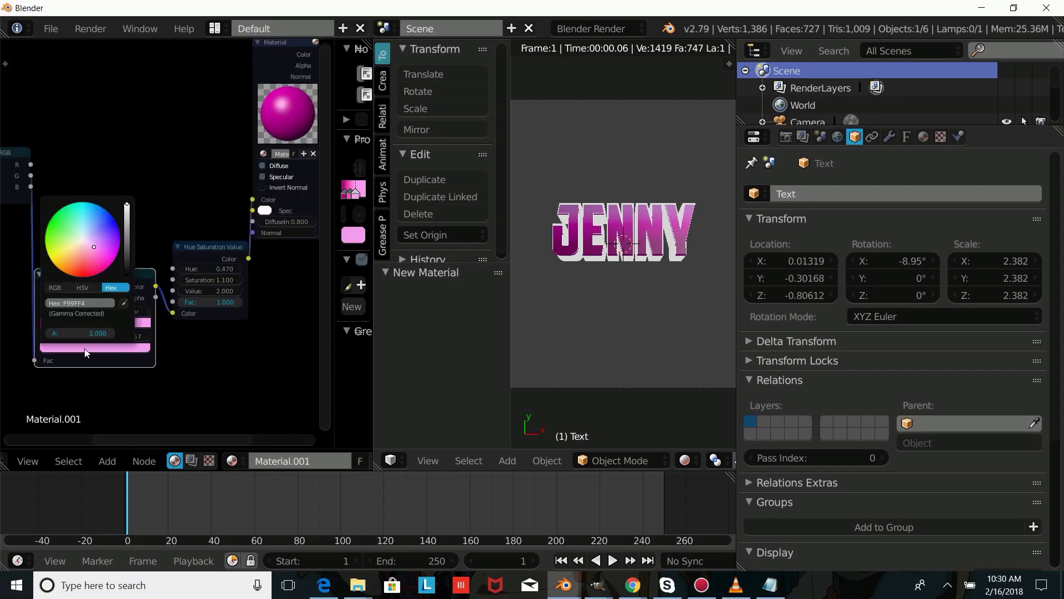
click(58, 324)
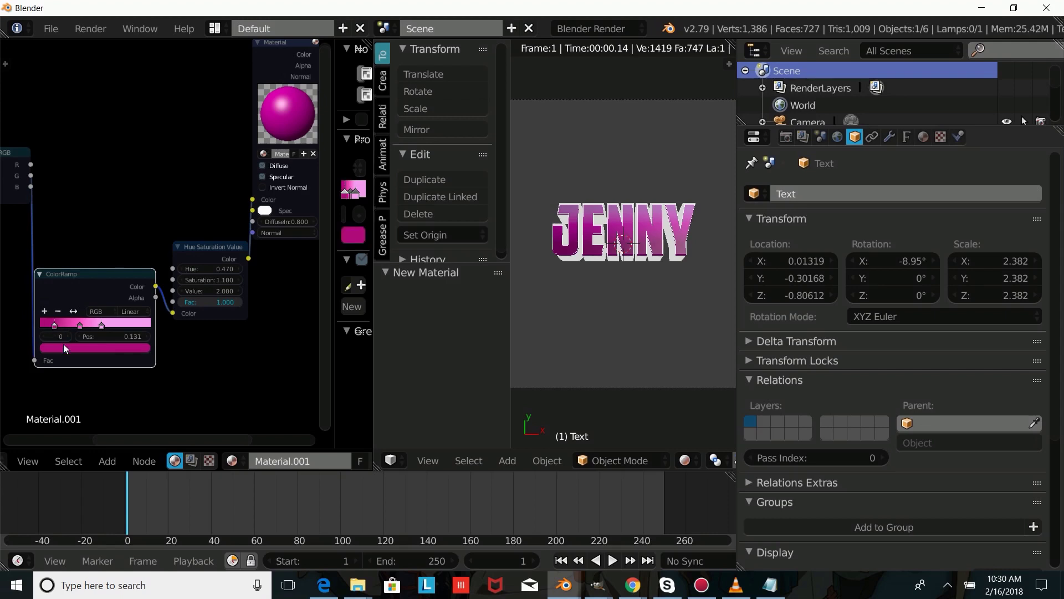
click(64, 344)
click(81, 326)
click(85, 346)
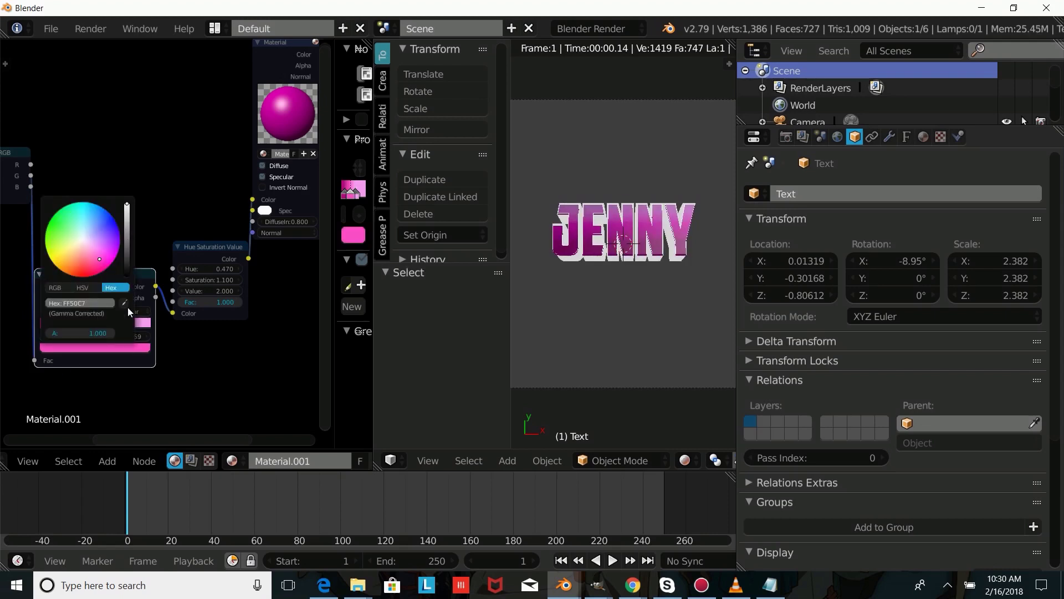
click(96, 259)
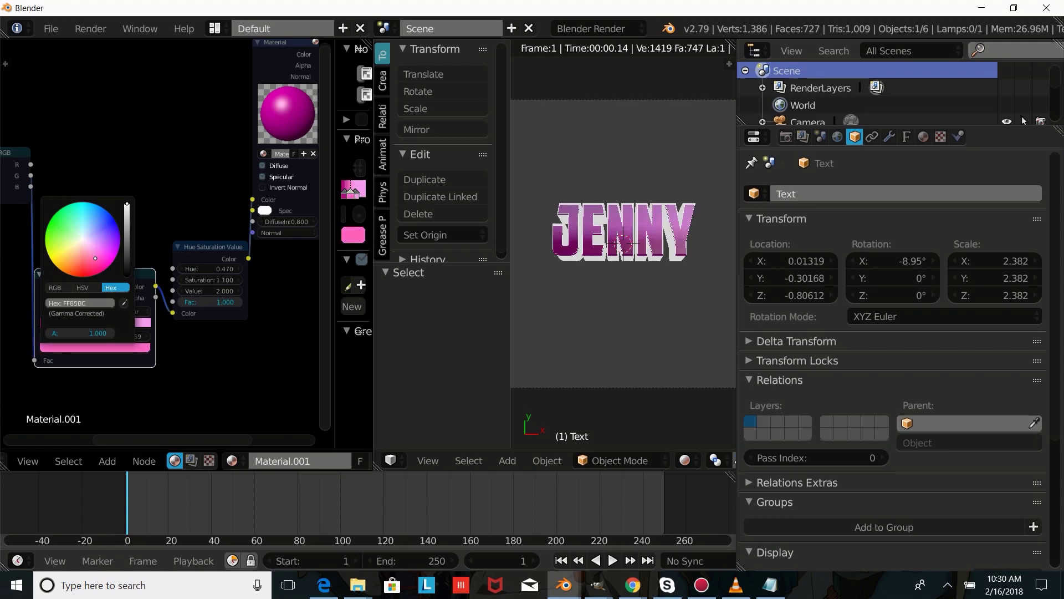
Step: Set the Hue Saturation Value node's saturation to 1.900 and shift the color ramp's middle stop to position 0.251
drag(206, 280, 260, 280)
drag(101, 326, 73, 327)
Step: Recolor the color ramp's first stop to a more purple magenta
click(55, 325)
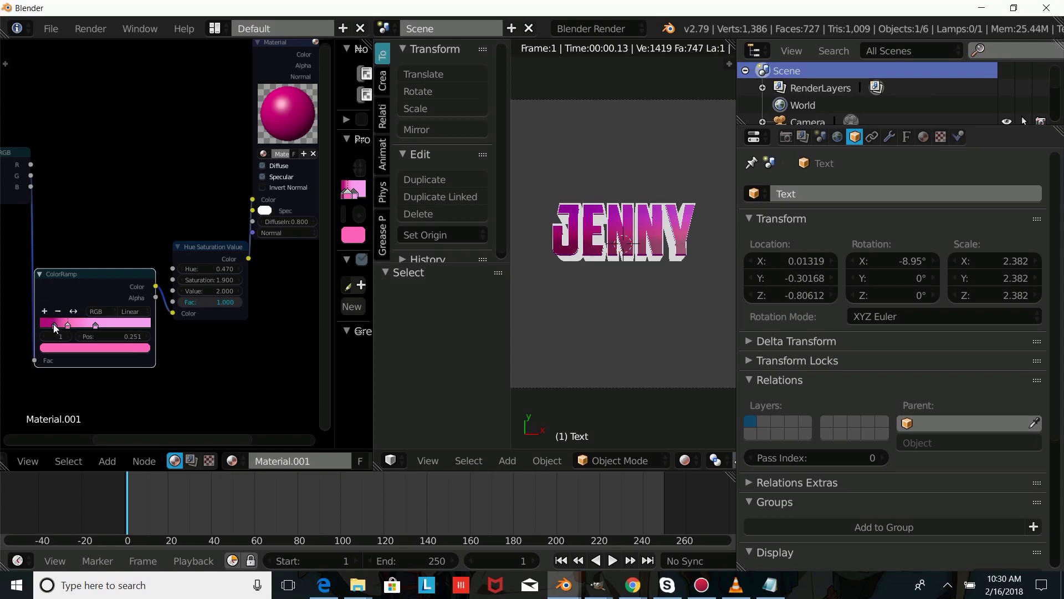
click(100, 344)
click(110, 256)
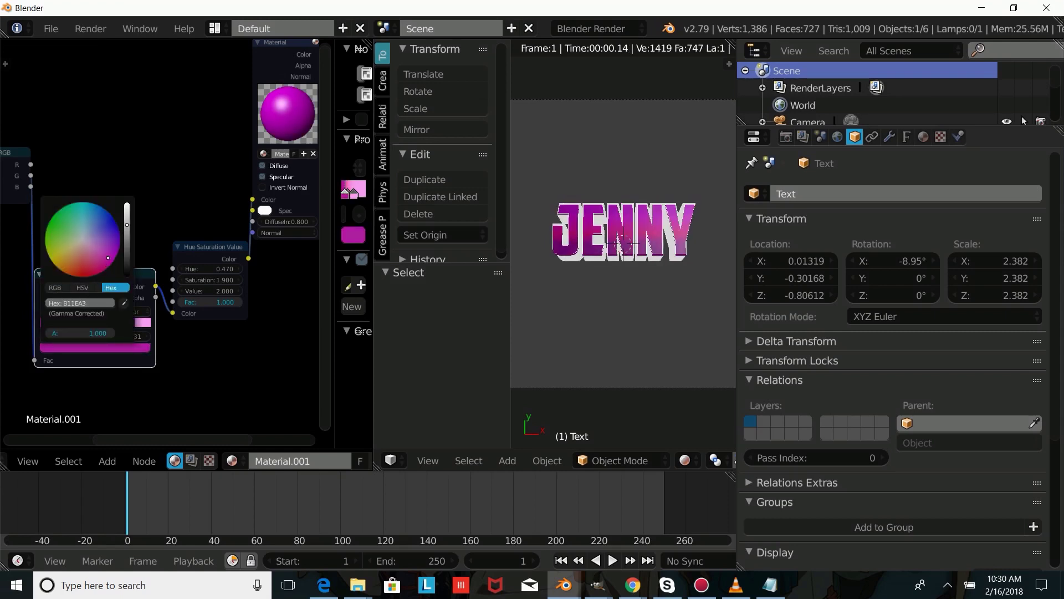
click(105, 260)
Step: Recolor the color ramp's middle stop to hex FF8AE1 and move the last stop to position 0.402
click(74, 324)
click(95, 346)
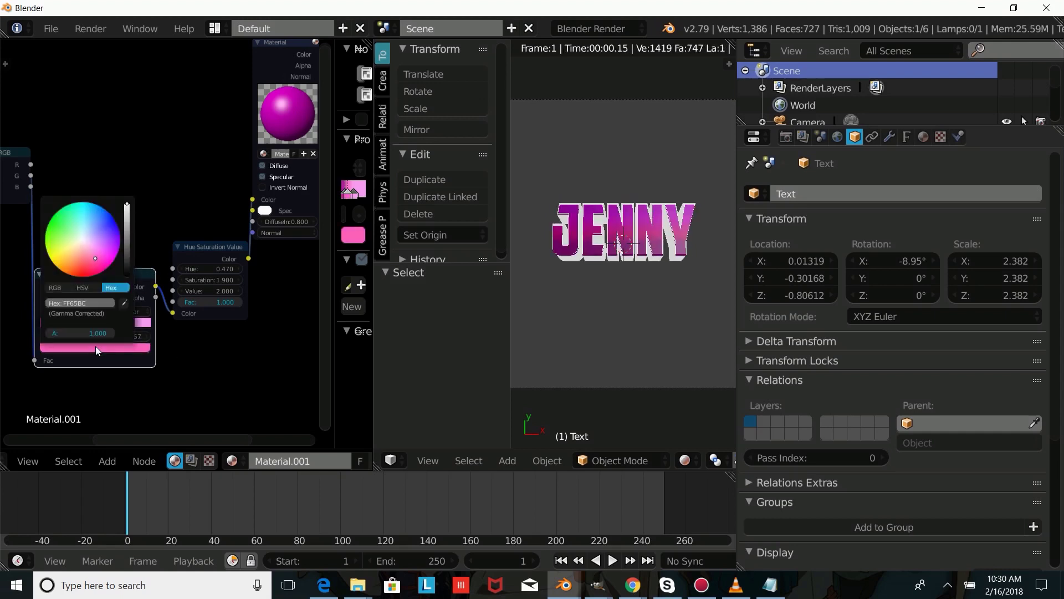
drag(112, 239, 92, 250)
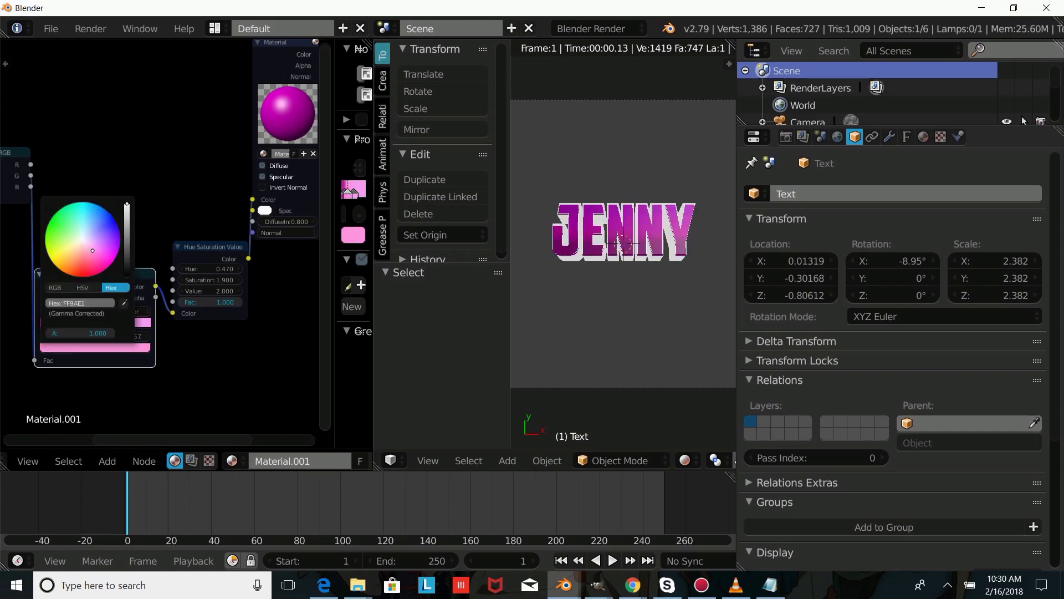
drag(97, 324, 88, 324)
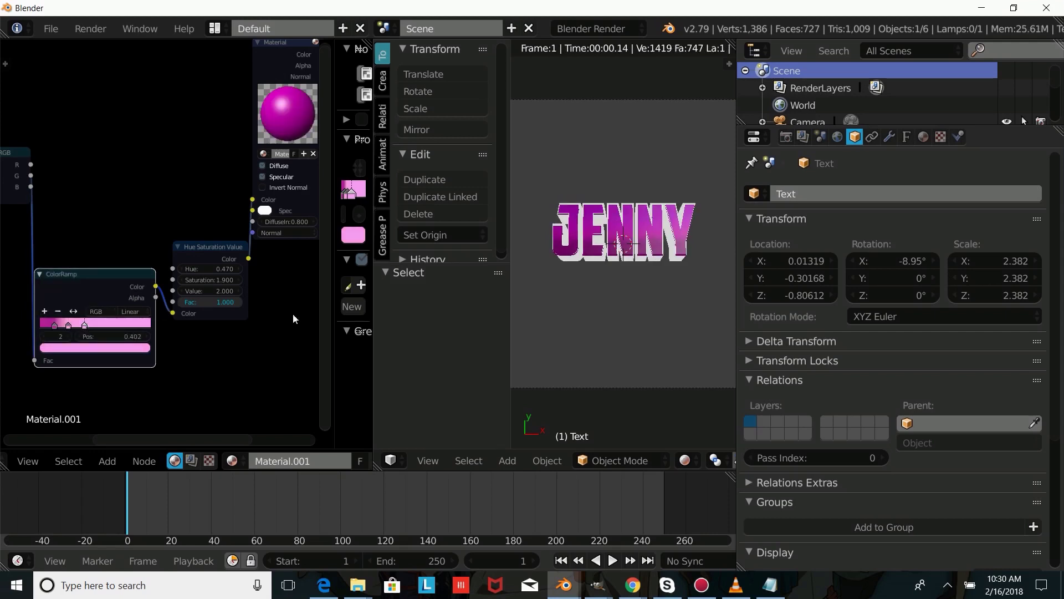
scroll(576, 340, down, 3)
scroll(561, 372, down, 1)
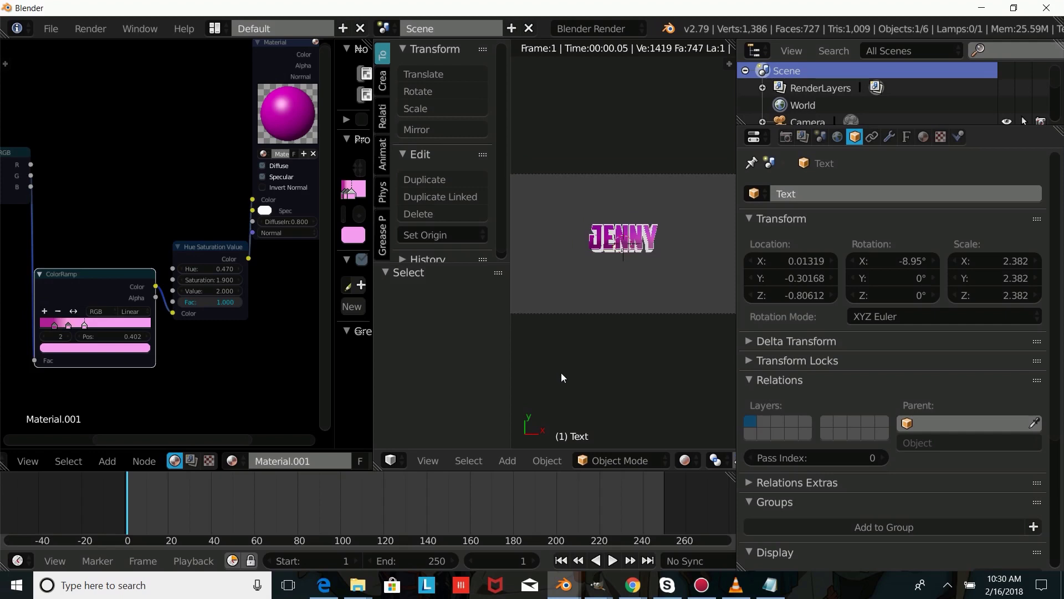
scroll(606, 351, up, 2)
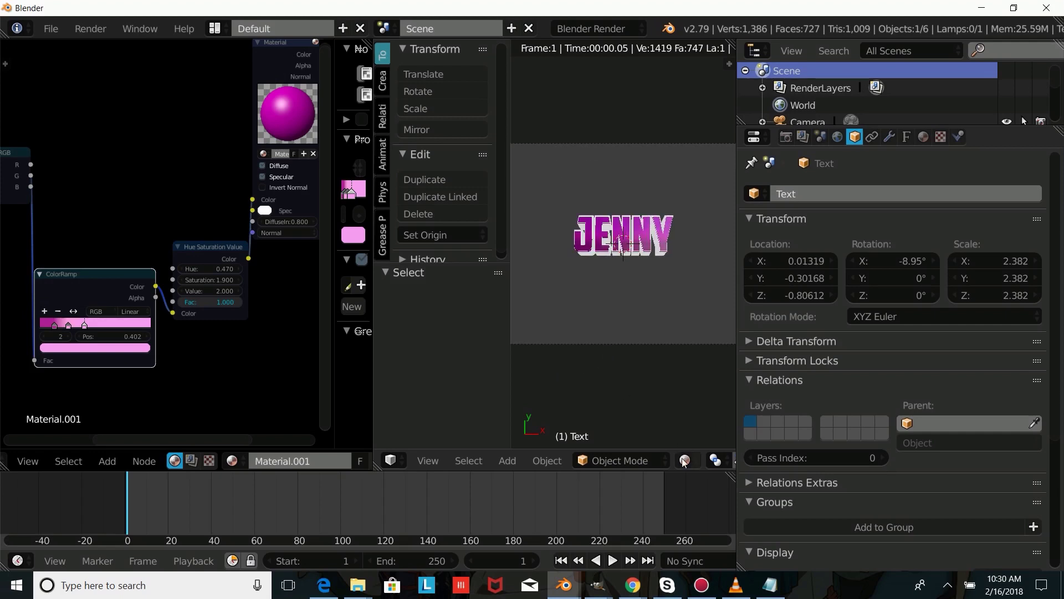